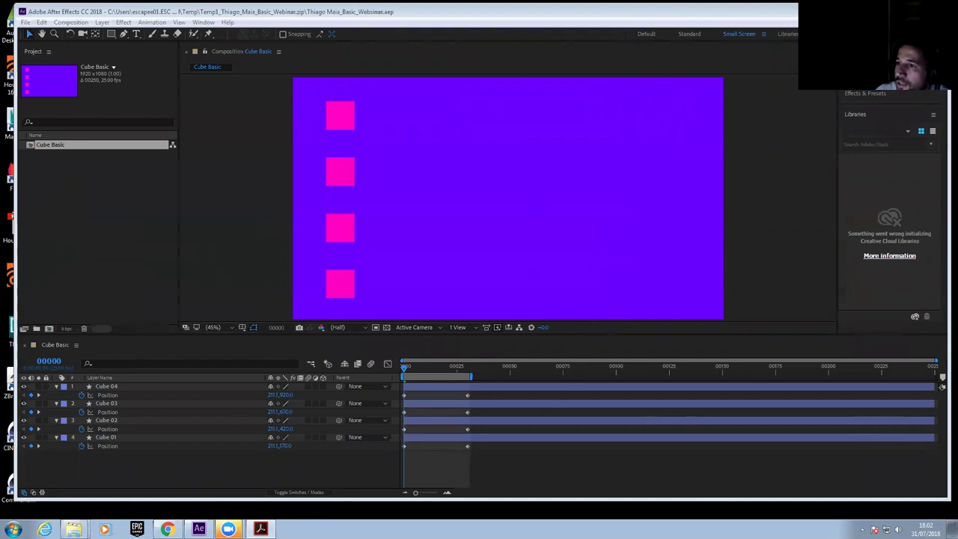
Show the intro slide with social links maximized and full screen, then switch to the Cookie Studio projects page
key(alt+Tab)
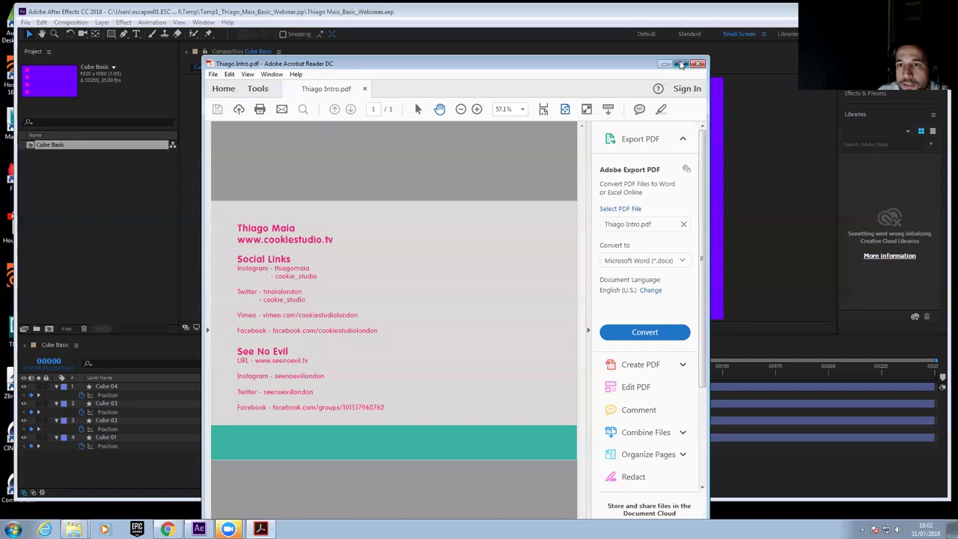
double_click(680, 63)
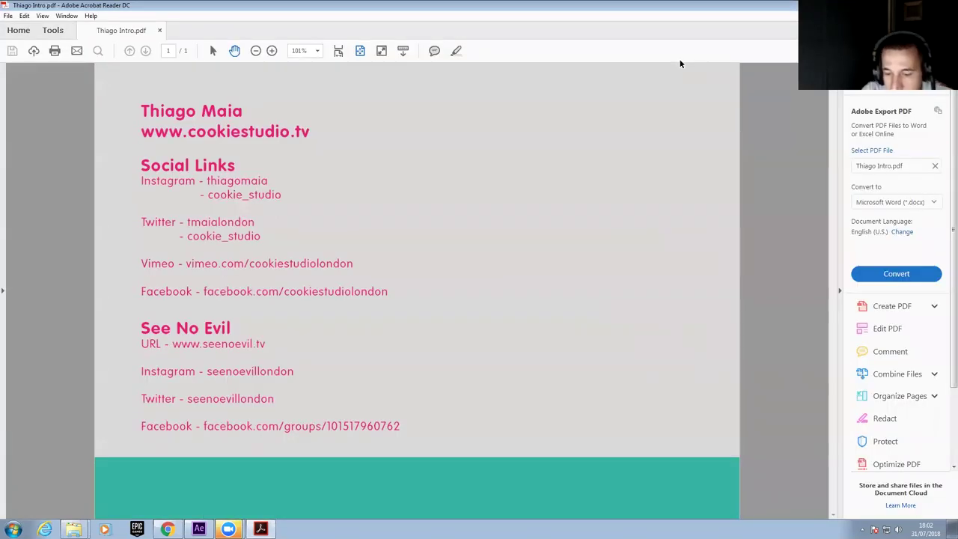
key(ctrl+l)
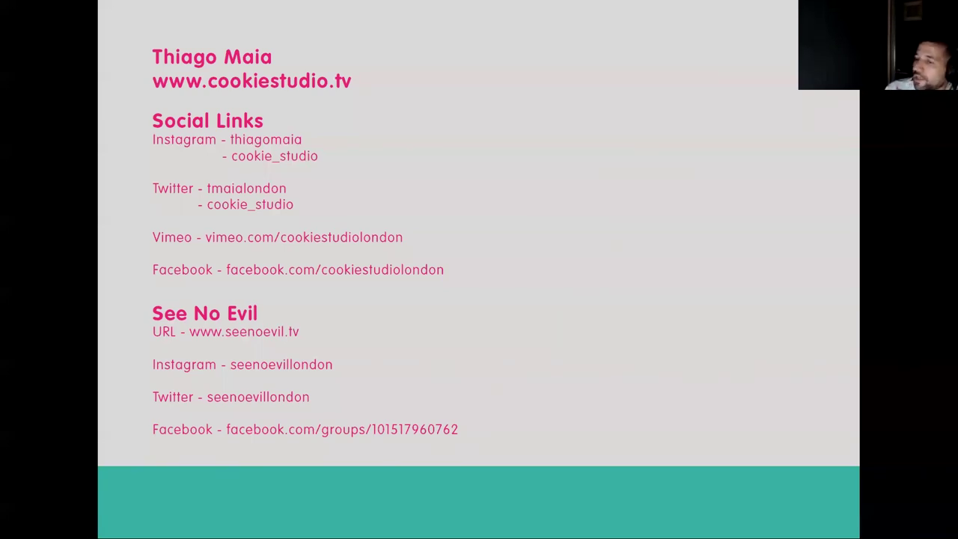
key(alt+Tab)
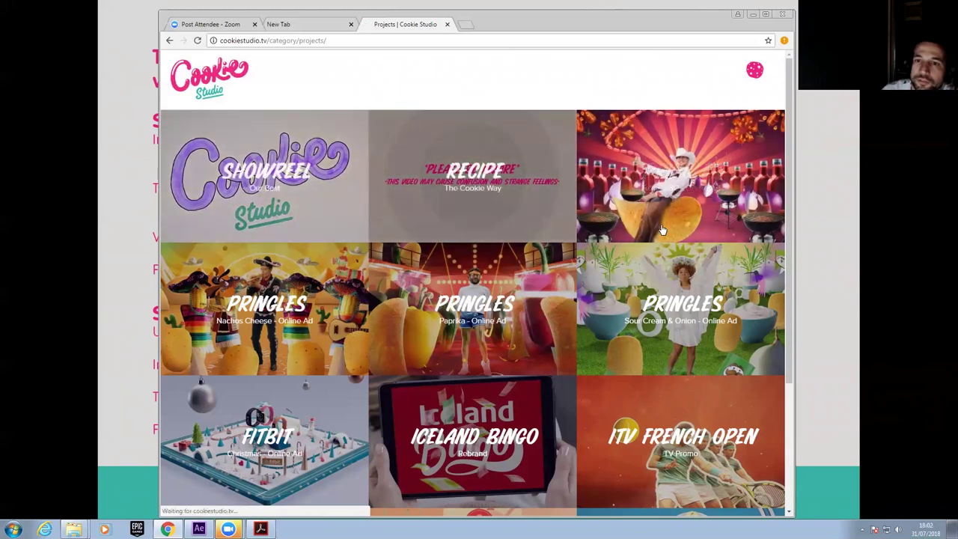
click(662, 224)
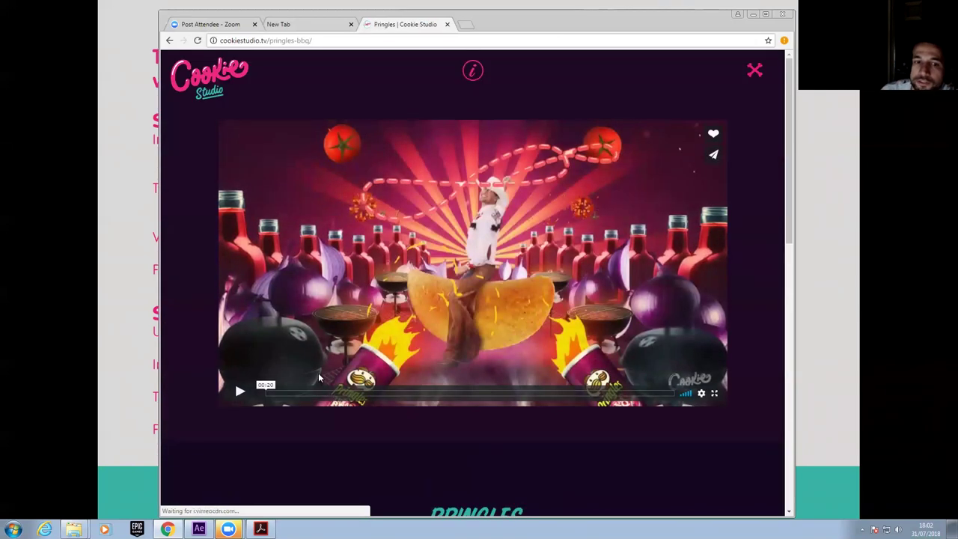
click(240, 390)
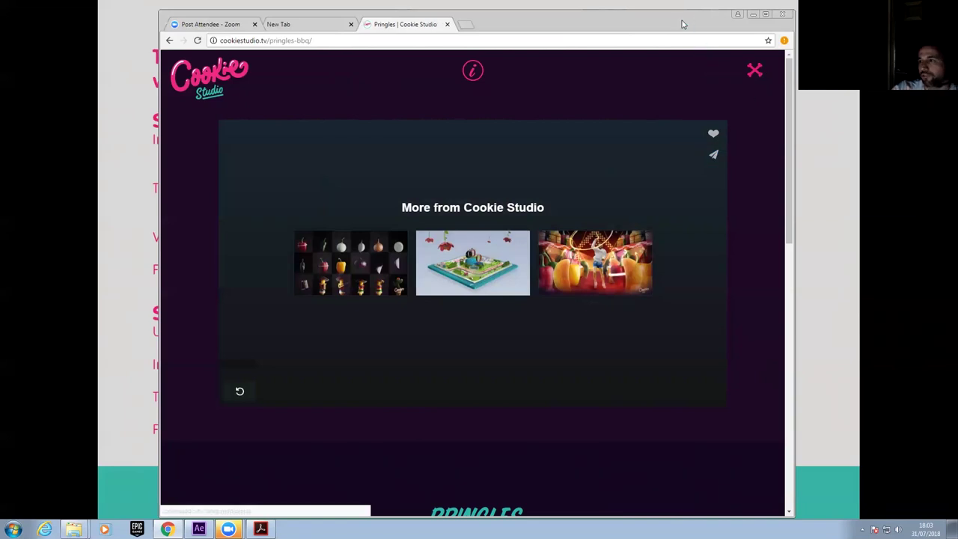
drag(682, 24, 677, 40)
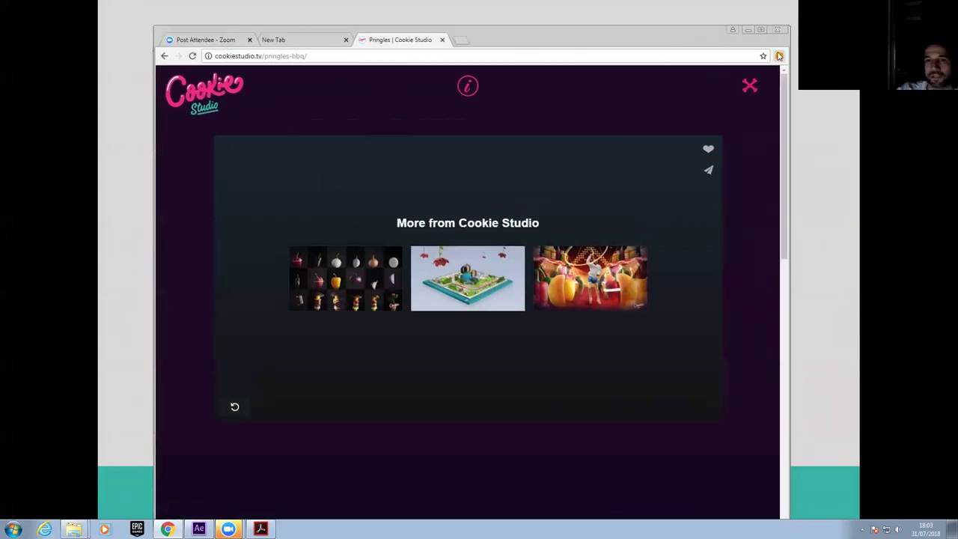
drag(700, 37, 687, 33)
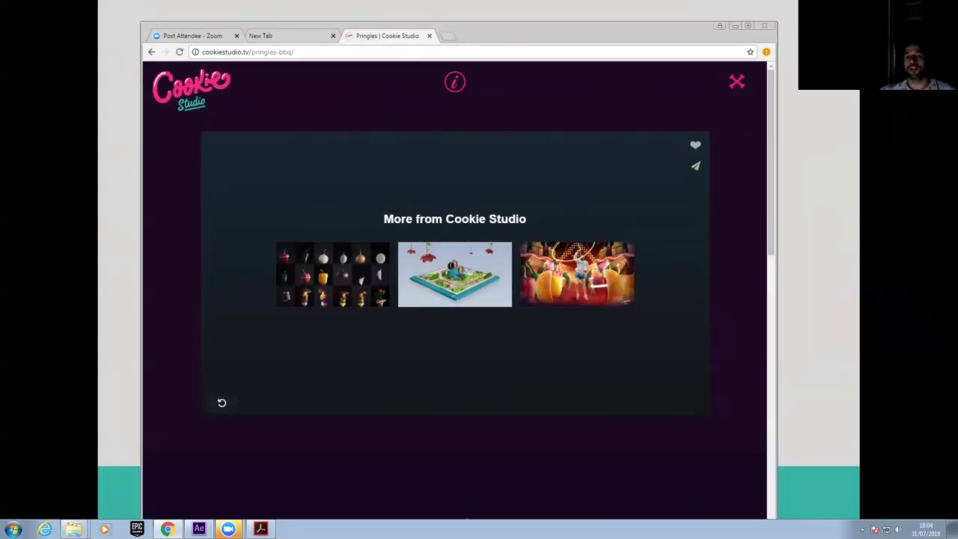
key(F5)
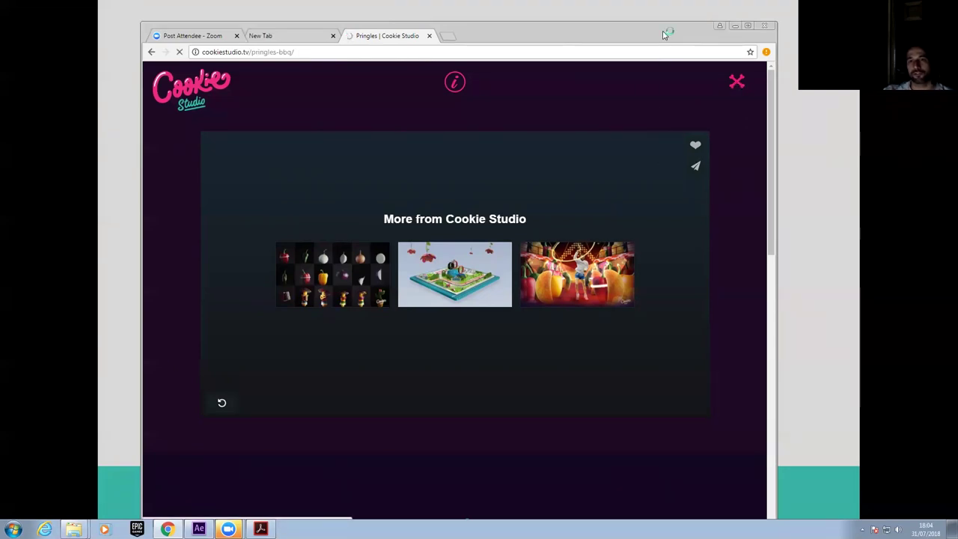
drag(663, 36, 663, 23)
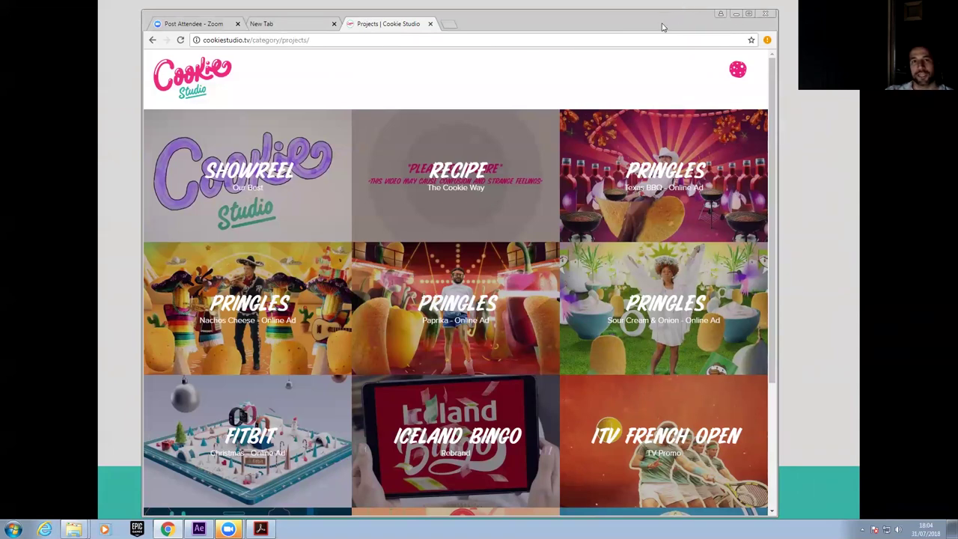
Reposition the Chrome window, open and close the Cookie Studio menu, then return to the full-screen slide
drag(662, 27, 648, 20)
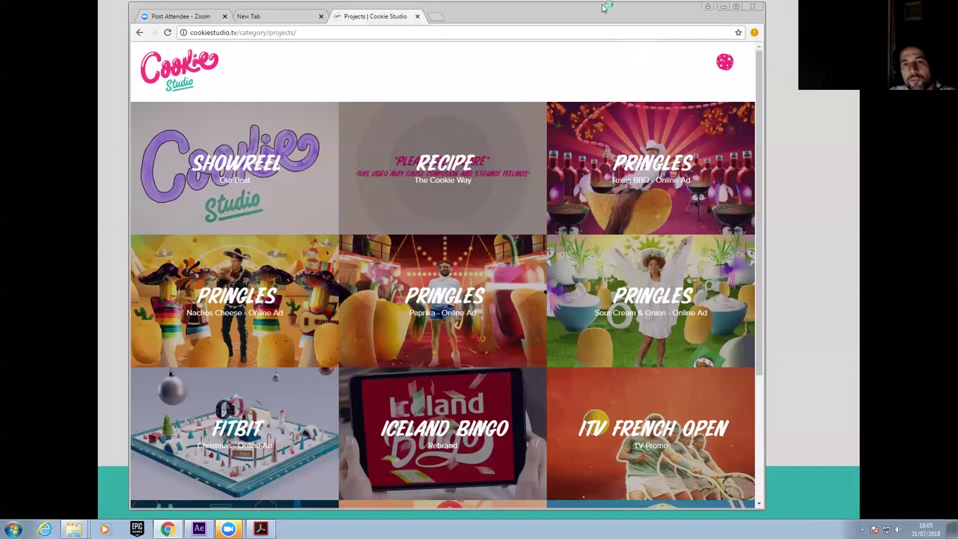
drag(595, 15, 589, 15)
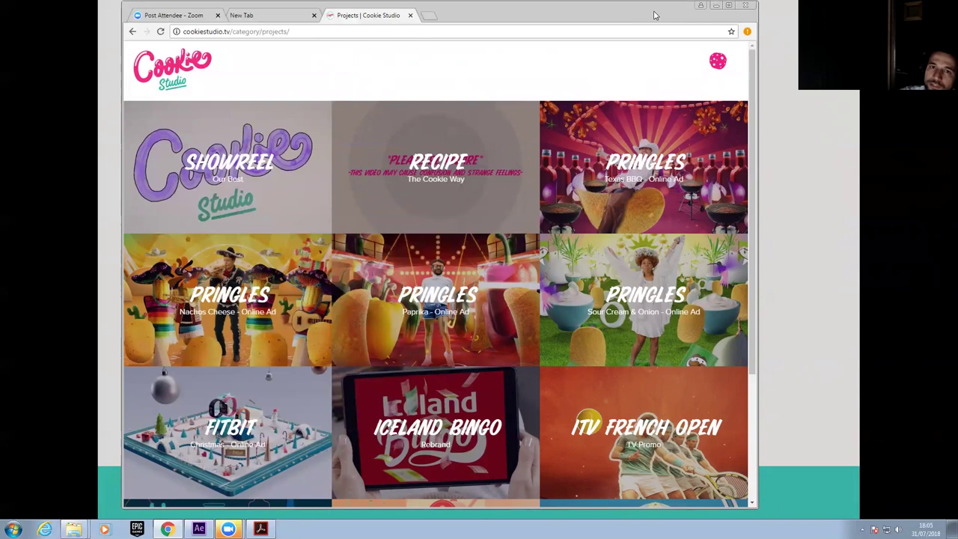
drag(652, 12, 651, 13)
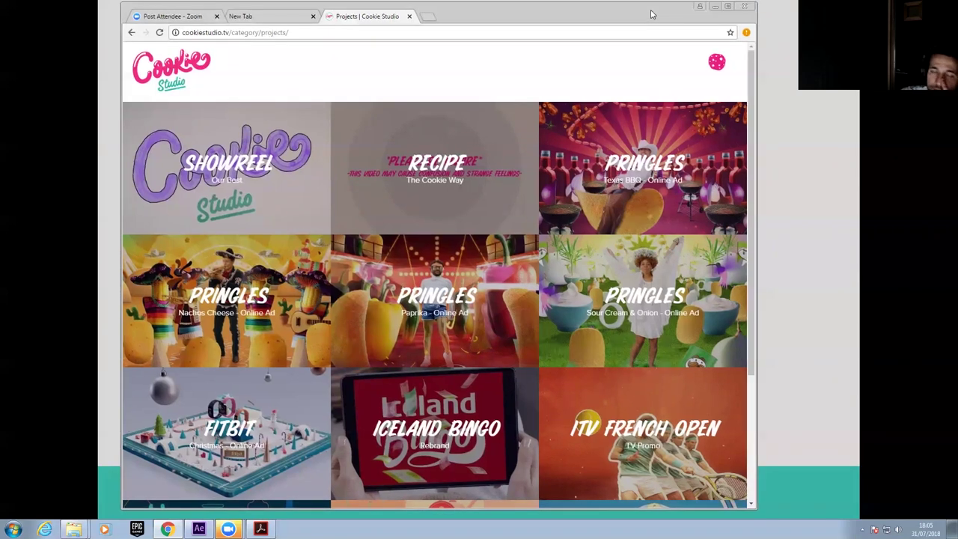
click(718, 62)
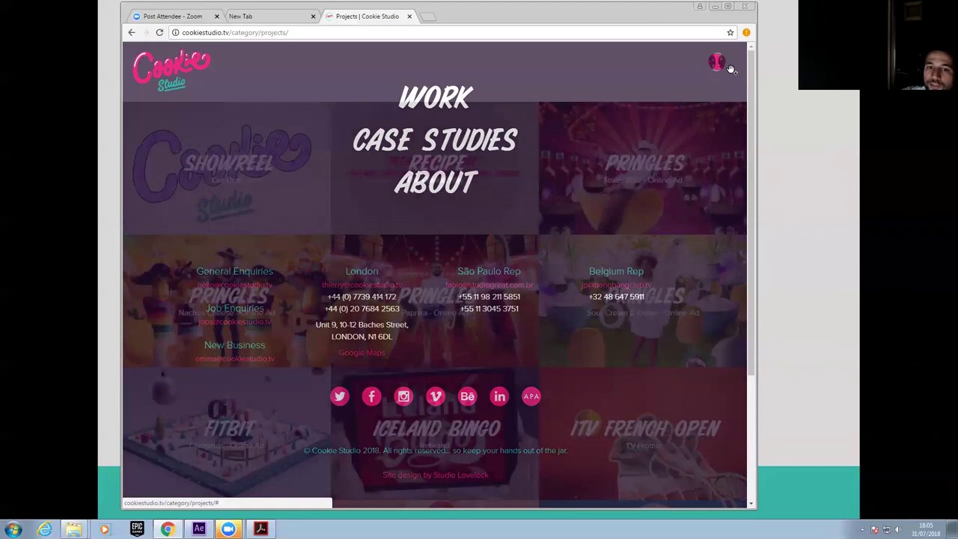
click(730, 68)
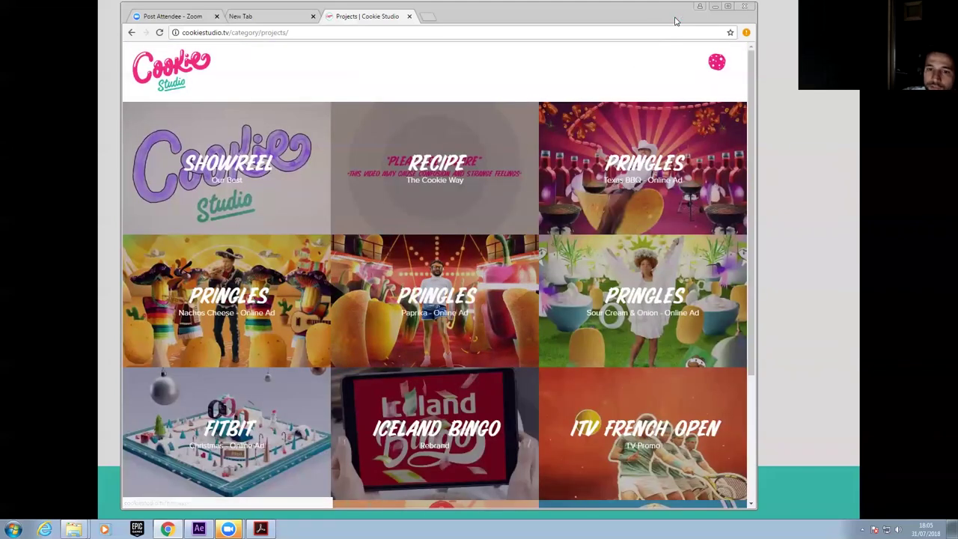
drag(675, 20, 687, 32)
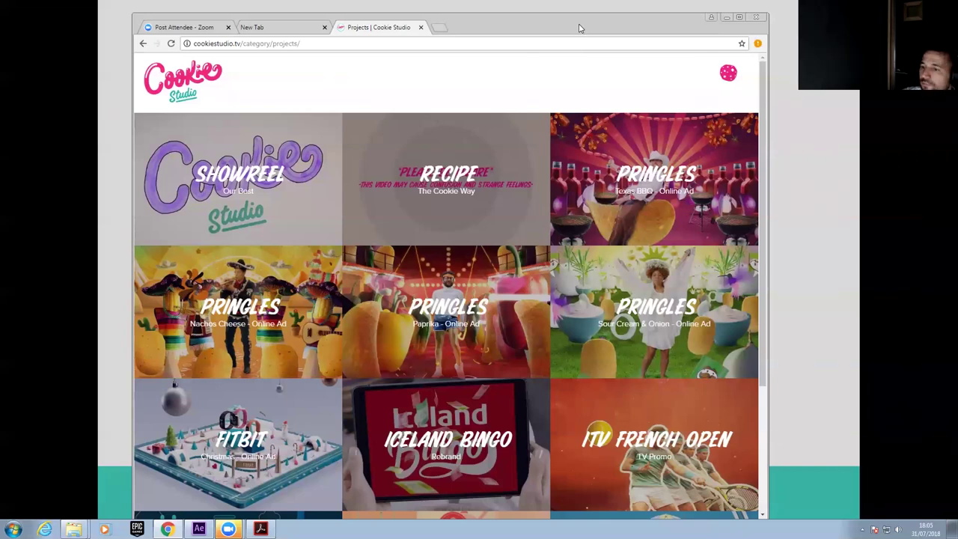
key(alt+Tab)
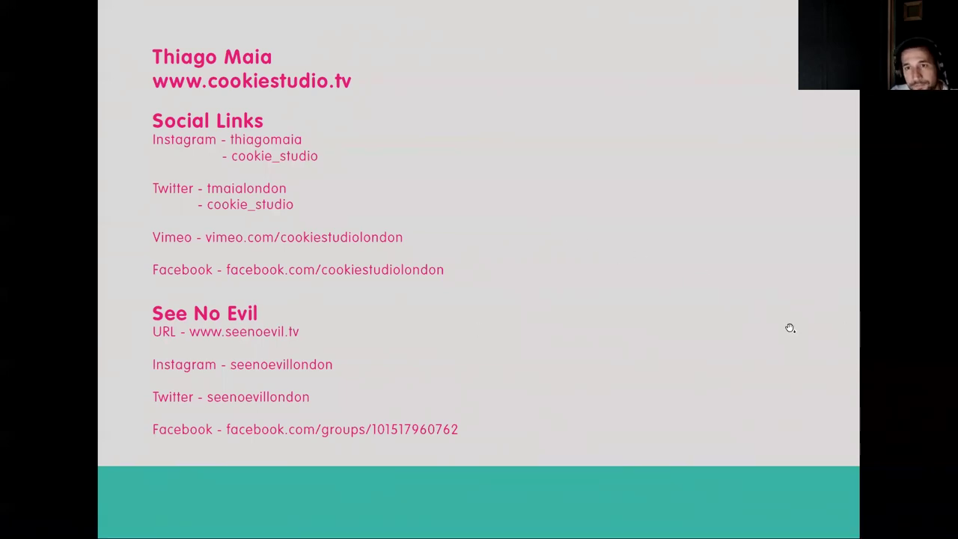
Exit full-screen view and close Acrobat Reader, revealing the Cube Basic composition
key(Escape)
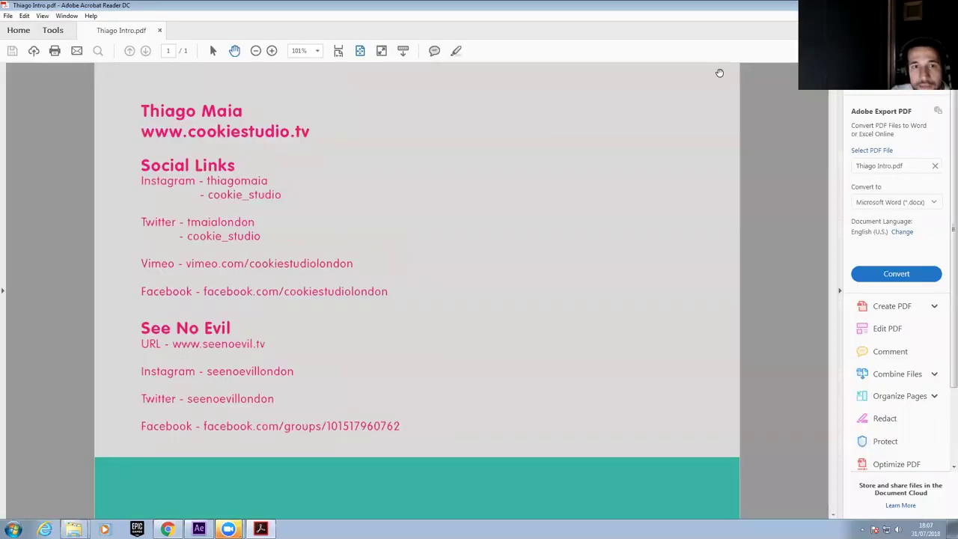
key(alt+F4)
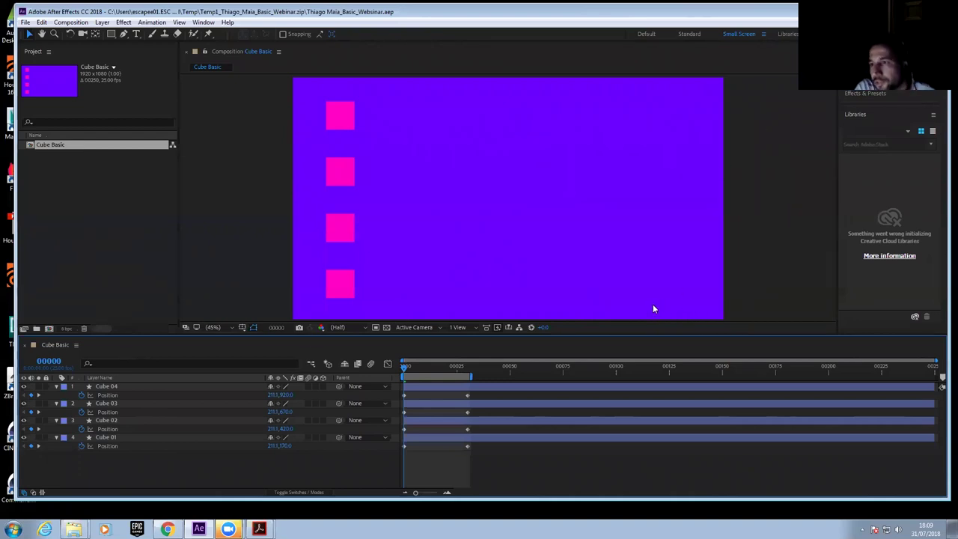
Preview the four pink squares sliding right, then scrub Cube Basic from frame 4 to 23
click(390, 195)
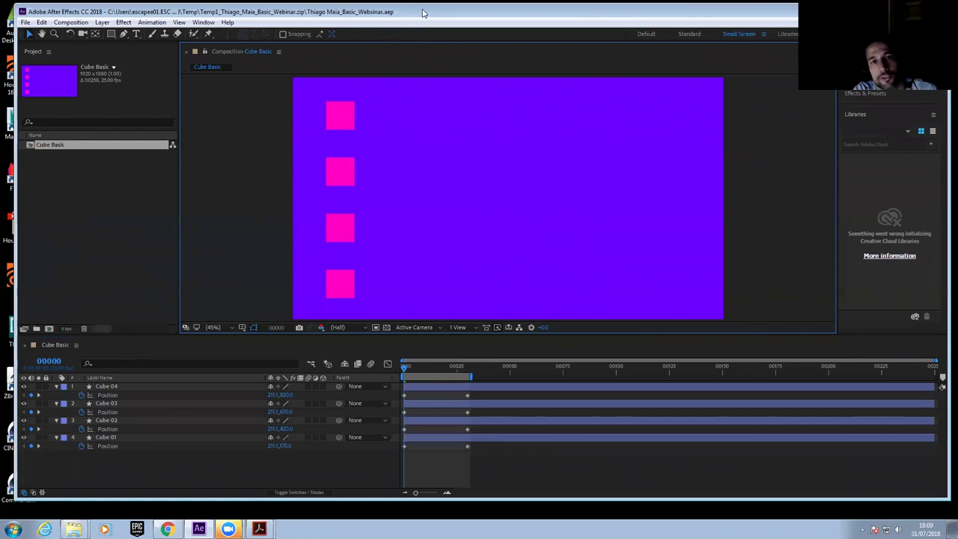
drag(423, 13, 416, 14)
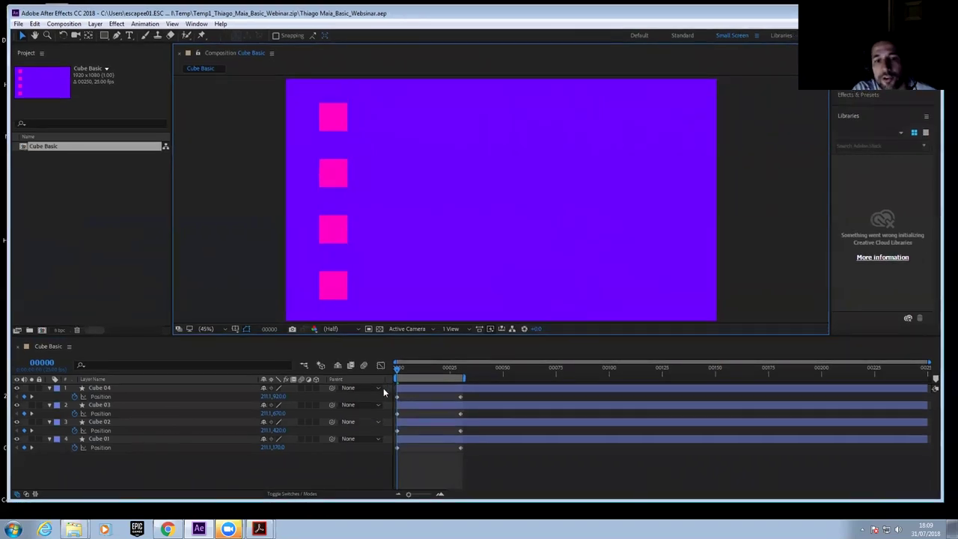
mouse_move(397, 369)
mouse_down()
mouse_move(410, 370)
mouse_move(396, 370)
mouse_up()
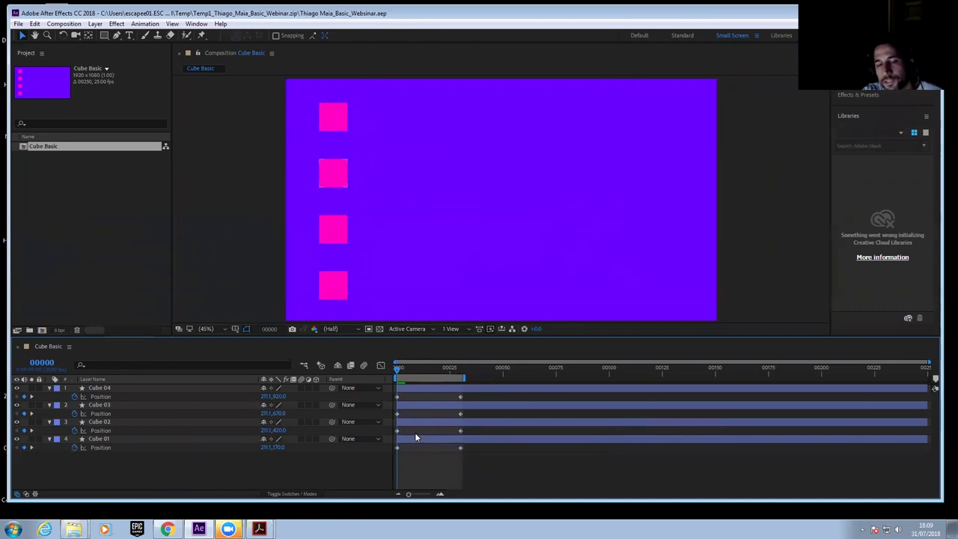
key(space)
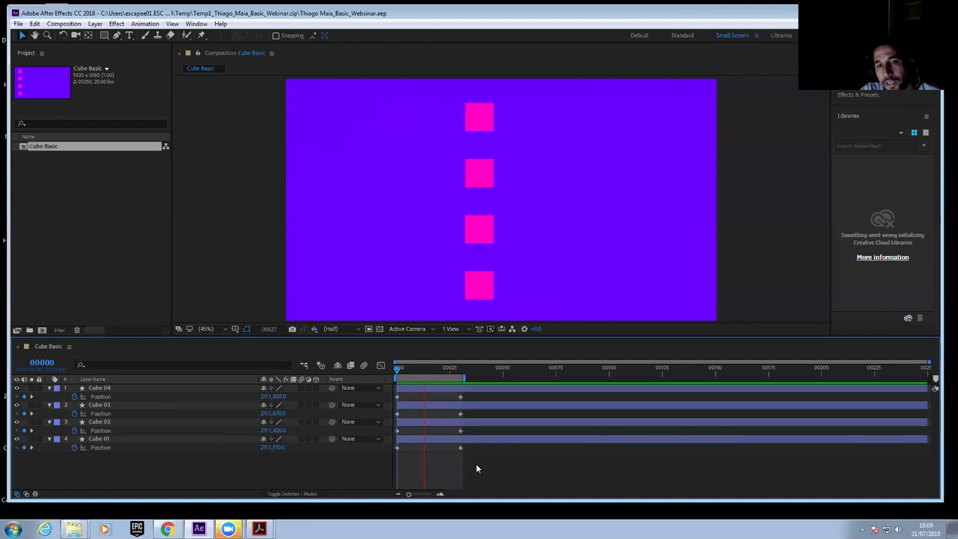
click(404, 367)
drag(401, 367, 460, 370)
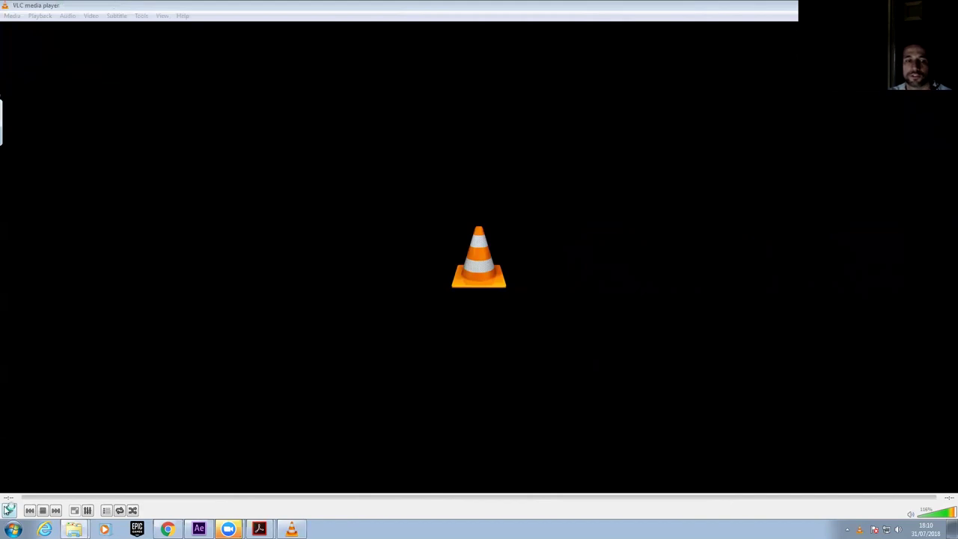
Play and replay Principles Cubes.mov in VLC, then quit the player
click(8, 510)
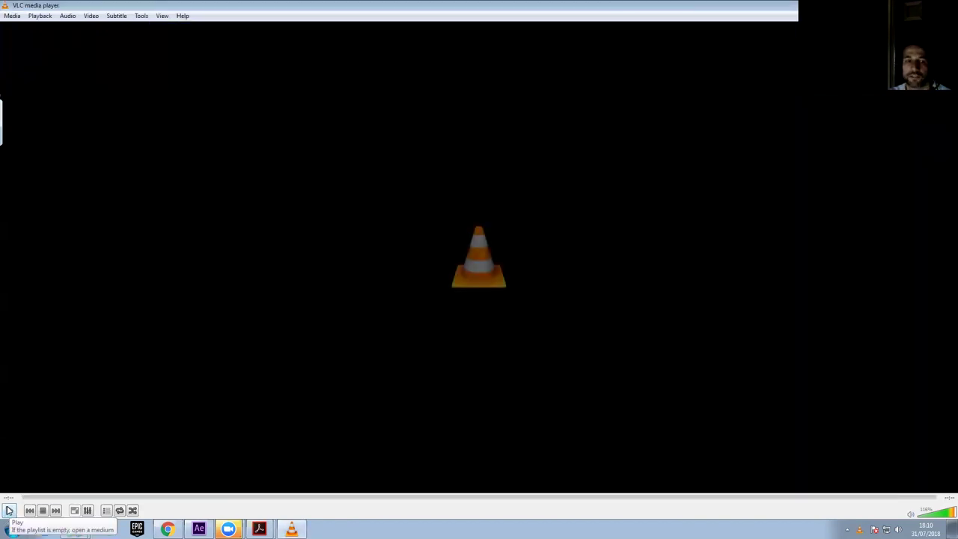
click(9, 510)
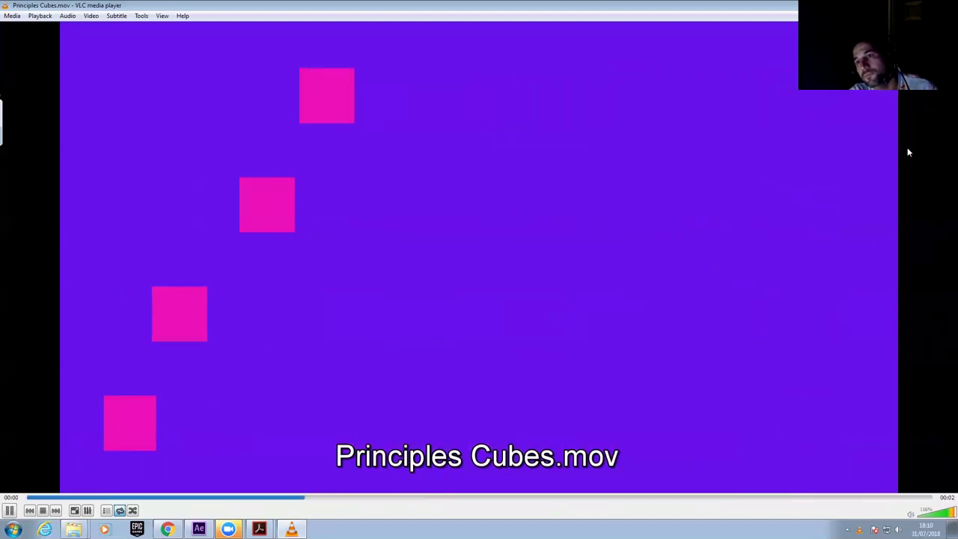
key(ctrl+q)
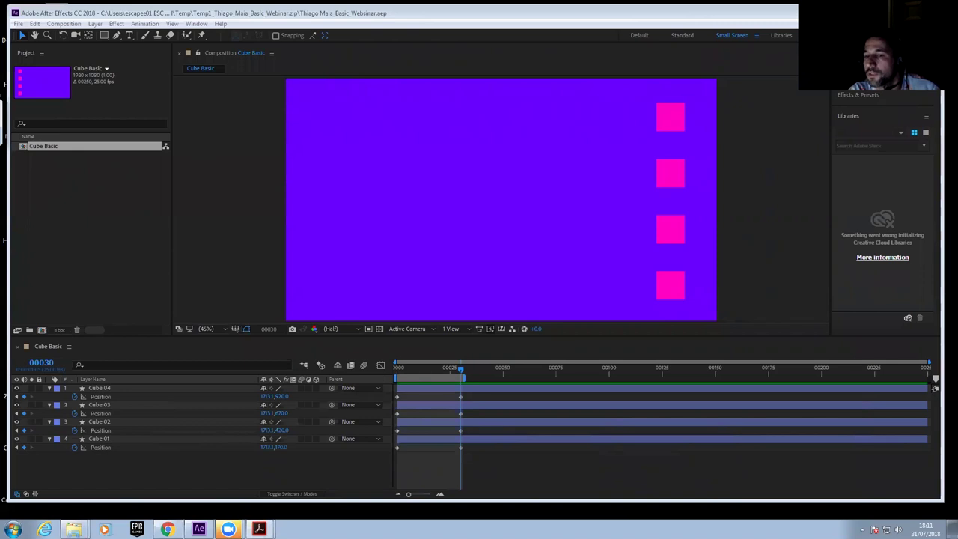
Switch to Acrobat Reader showing the Motion.Basic.pdf page comparing HOLD, LINEAR and EASY curves
key(alt+Tab)
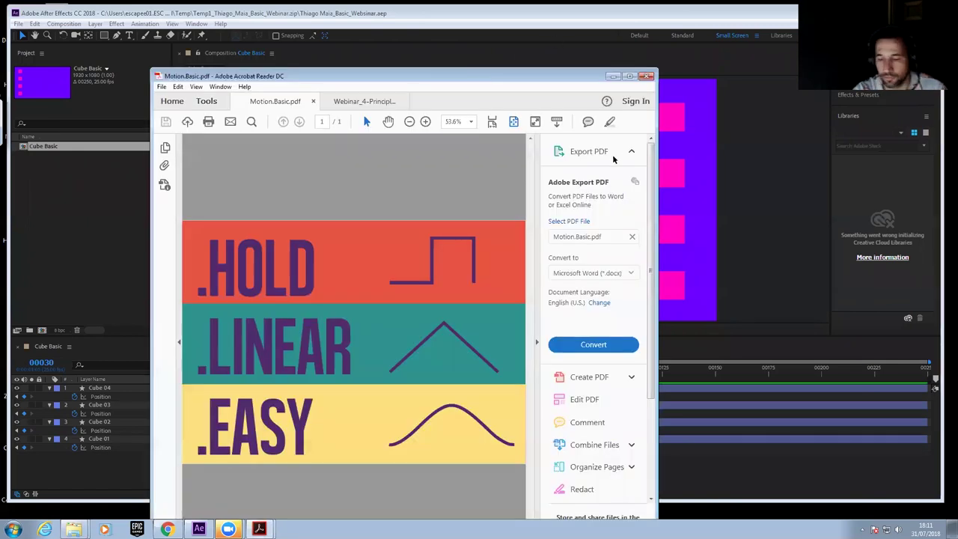
Present the HOLD, LINEAR and EASY curve slide full screen, then exit and minimize Acrobat
key(ctrl+l)
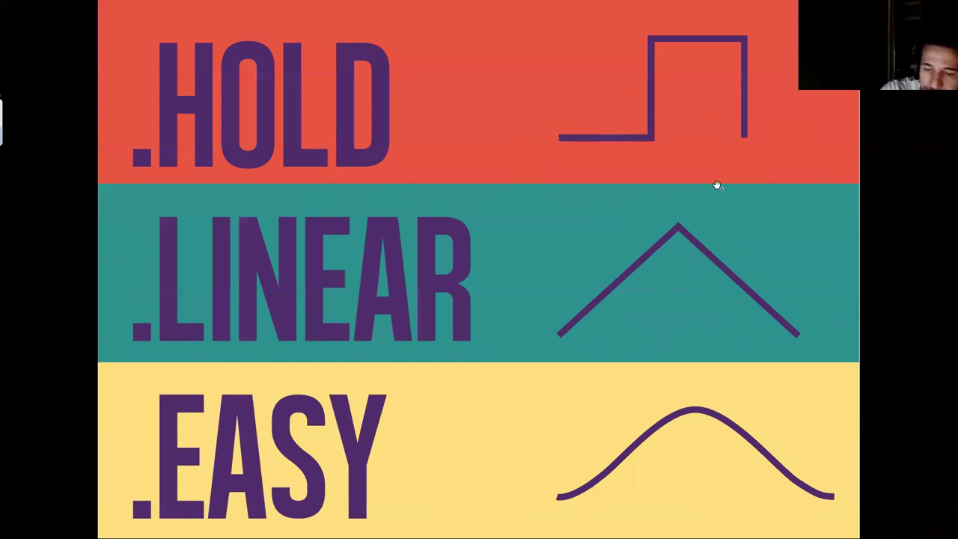
key(Escape)
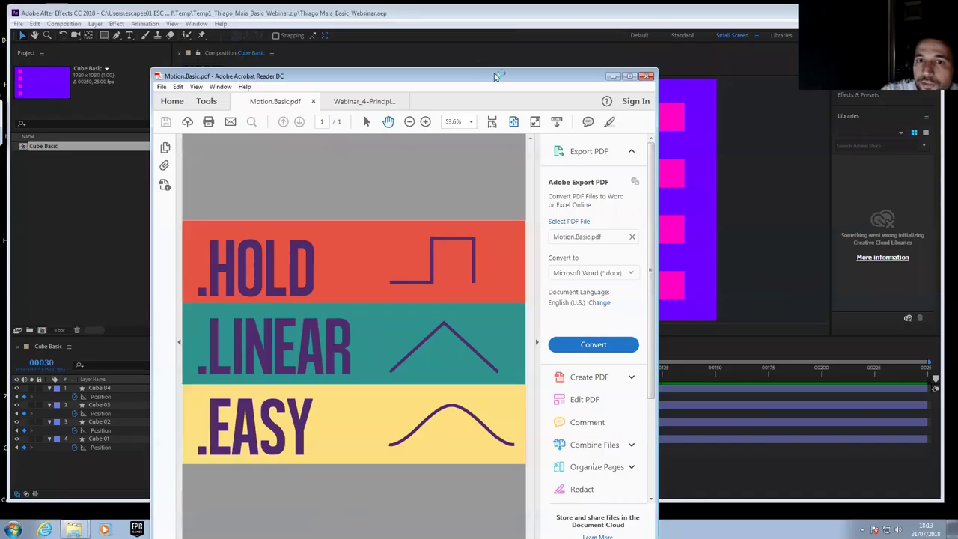
click(612, 76)
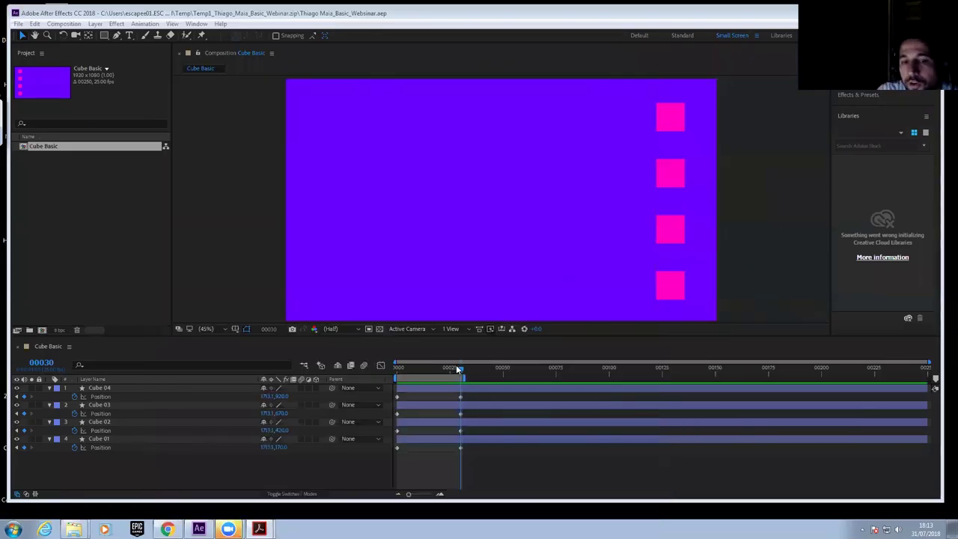
drag(456, 366, 382, 371)
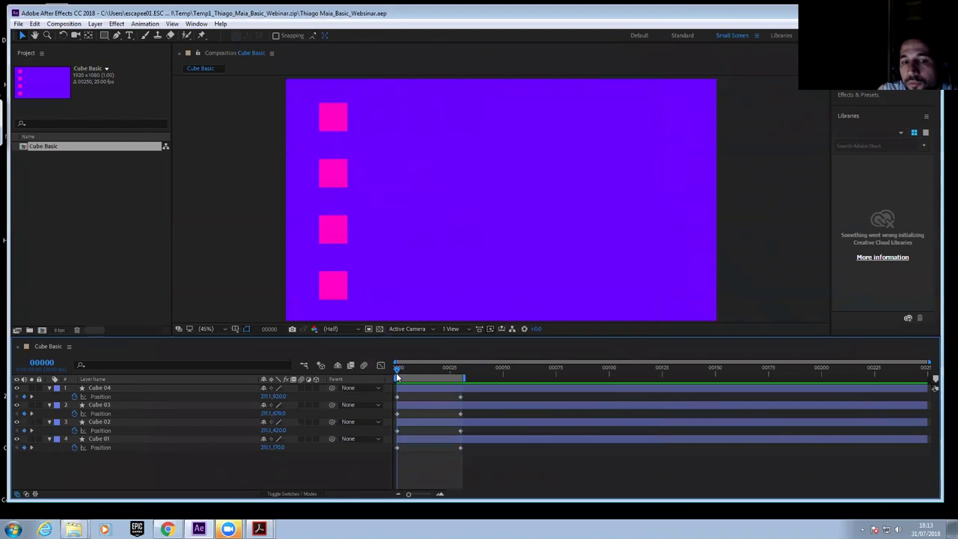
key(ctrl+a)
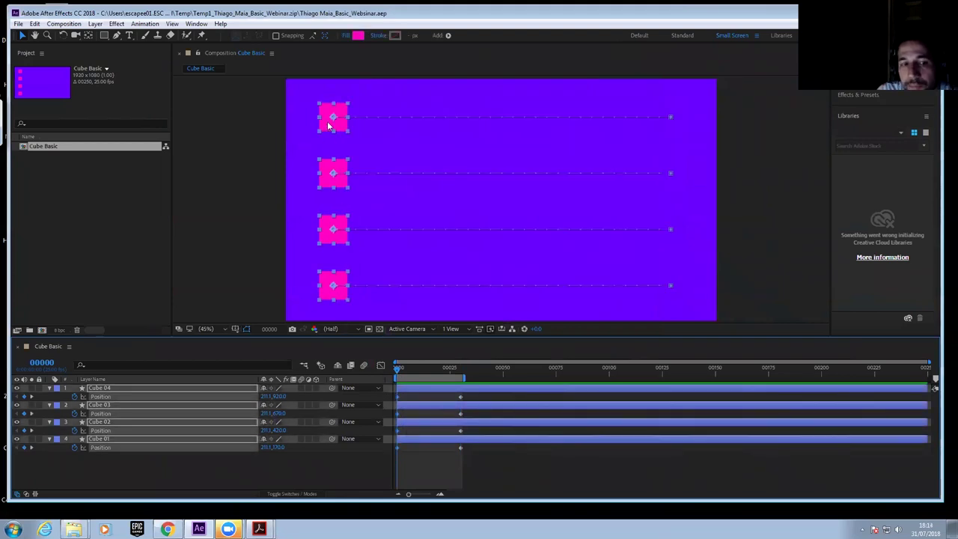
drag(425, 368, 460, 372)
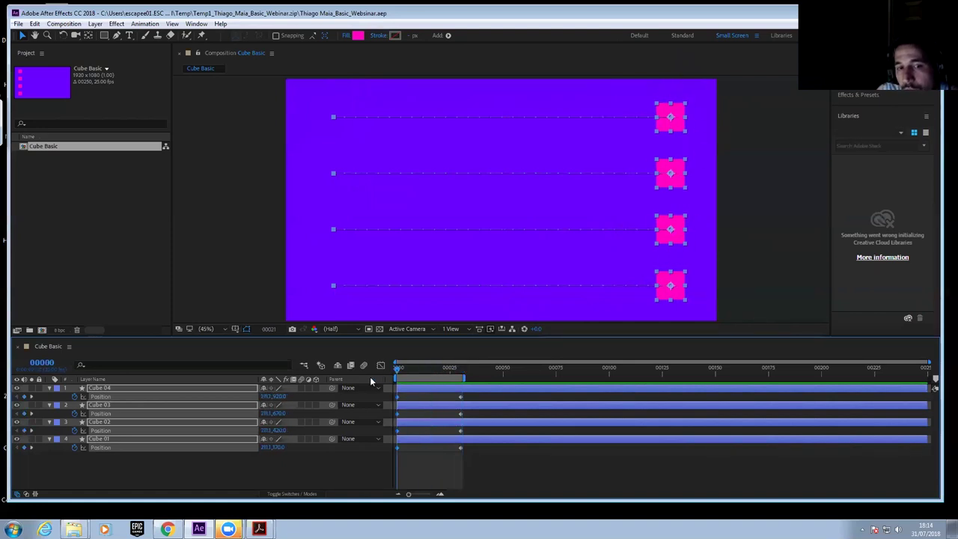
key(Home)
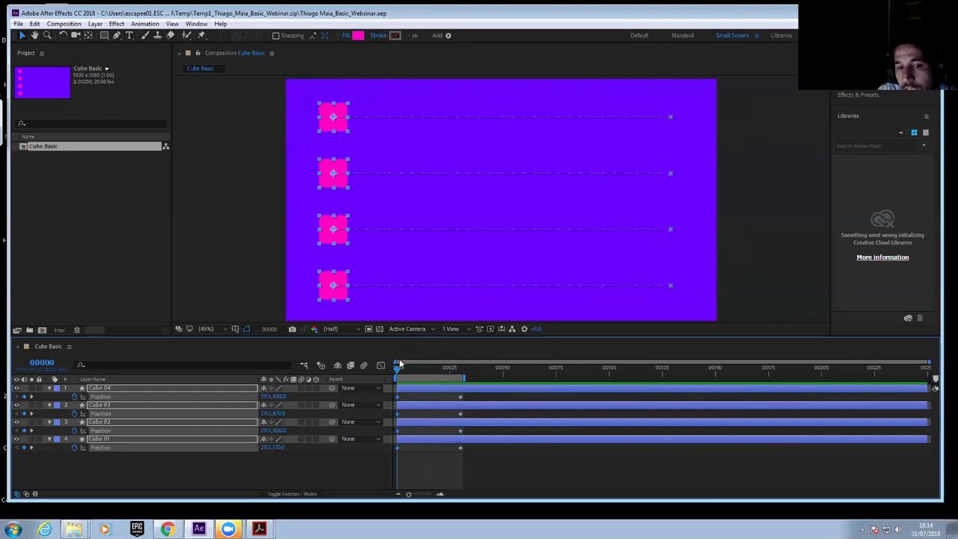
drag(396, 372, 462, 367)
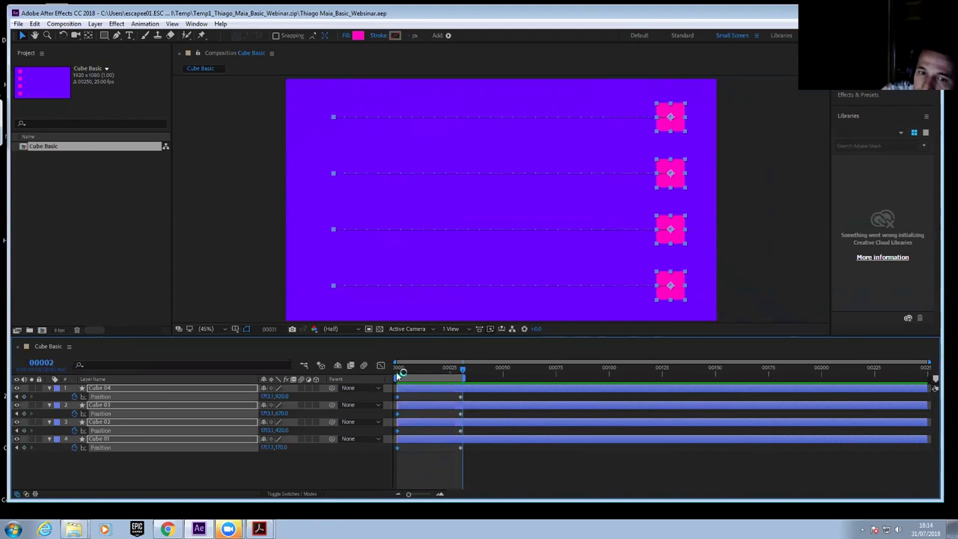
drag(397, 368, 458, 367)
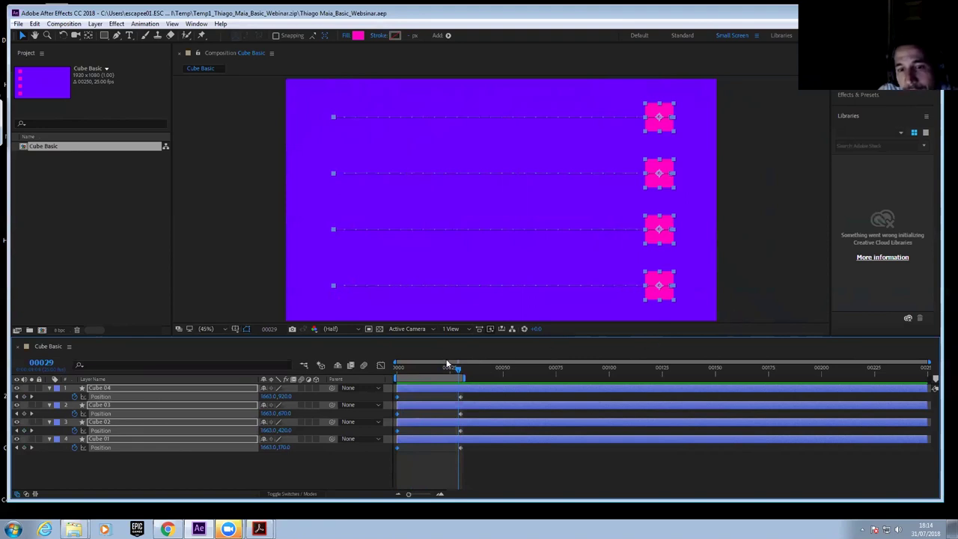
Recheck the slide's end near frame 27, then close the Curves Video.mov playback window
drag(458, 371, 435, 377)
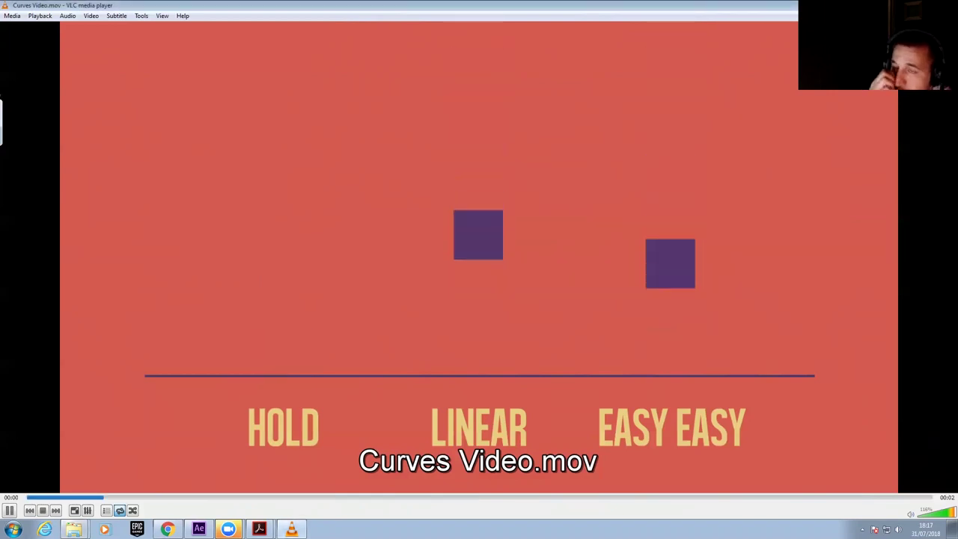
key(alt+F4)
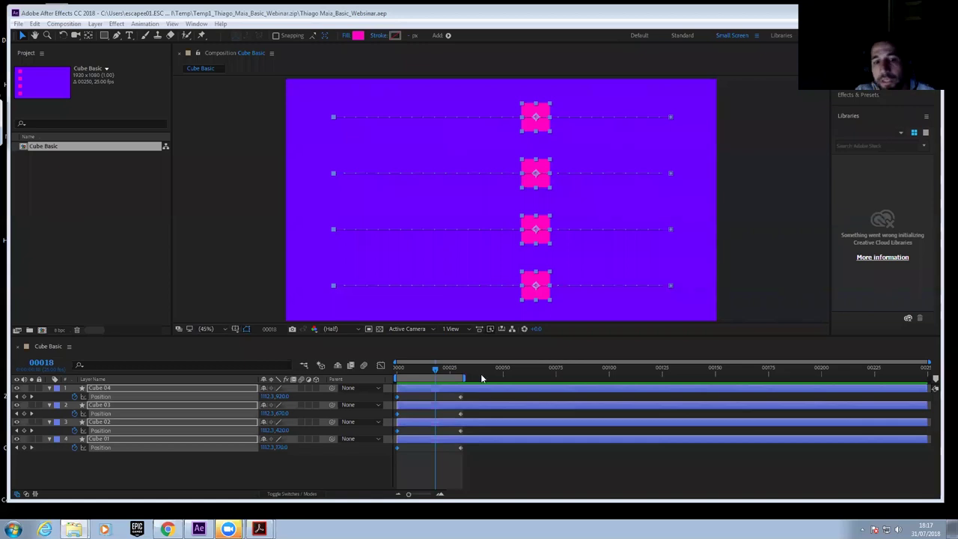
Rewind Cube Basic to frame 0 and marquee-select the Position keyframes of Cube 01 and Cube 02
drag(438, 371, 397, 372)
click(461, 463)
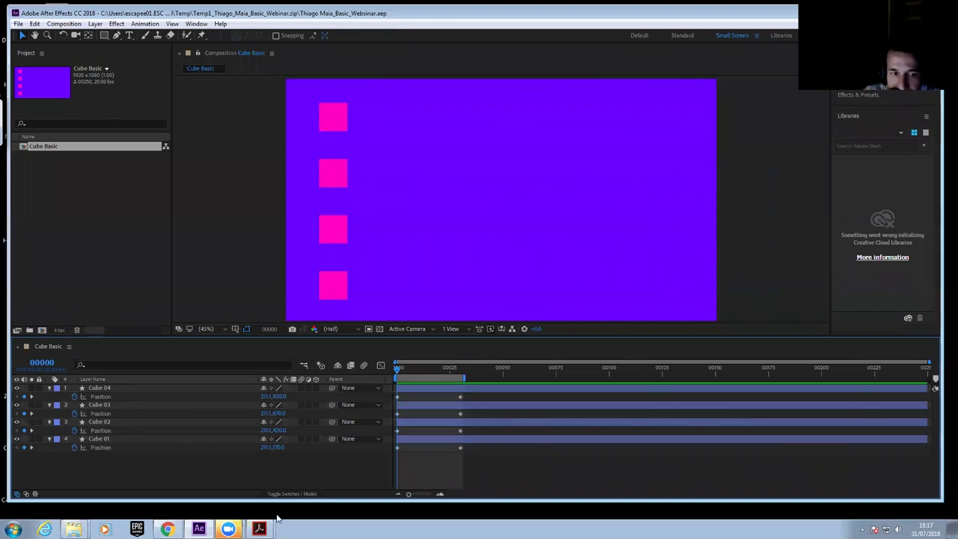
click(98, 439)
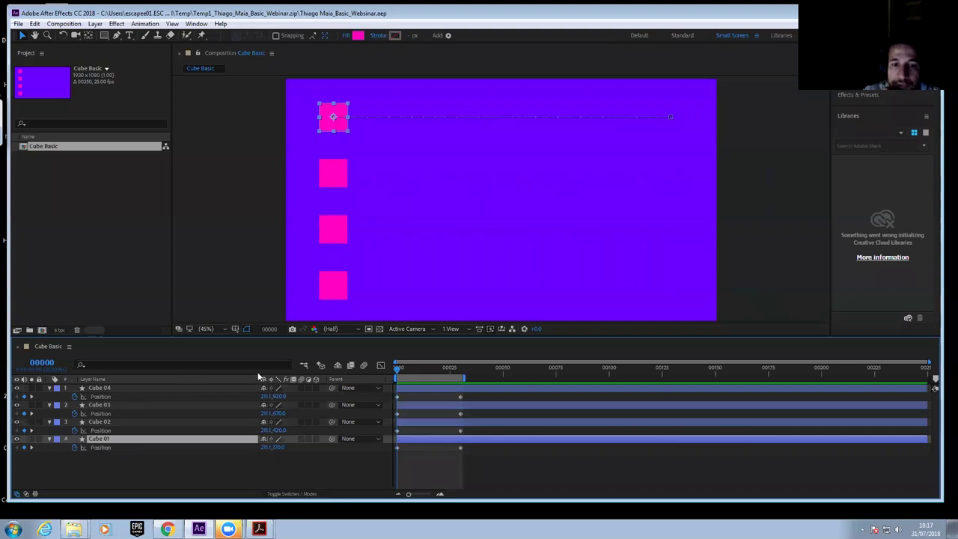
mouse_move(477, 447)
mouse_down()
mouse_move(367, 479)
mouse_move(426, 475)
mouse_move(358, 481)
mouse_move(409, 453)
mouse_move(478, 445)
mouse_move(349, 479)
mouse_move(355, 466)
mouse_up()
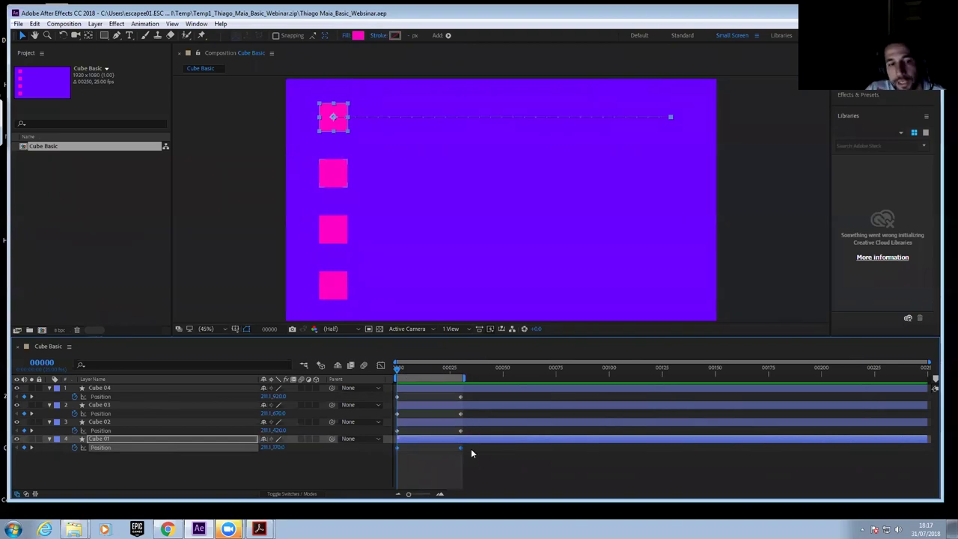
drag(466, 428, 398, 441)
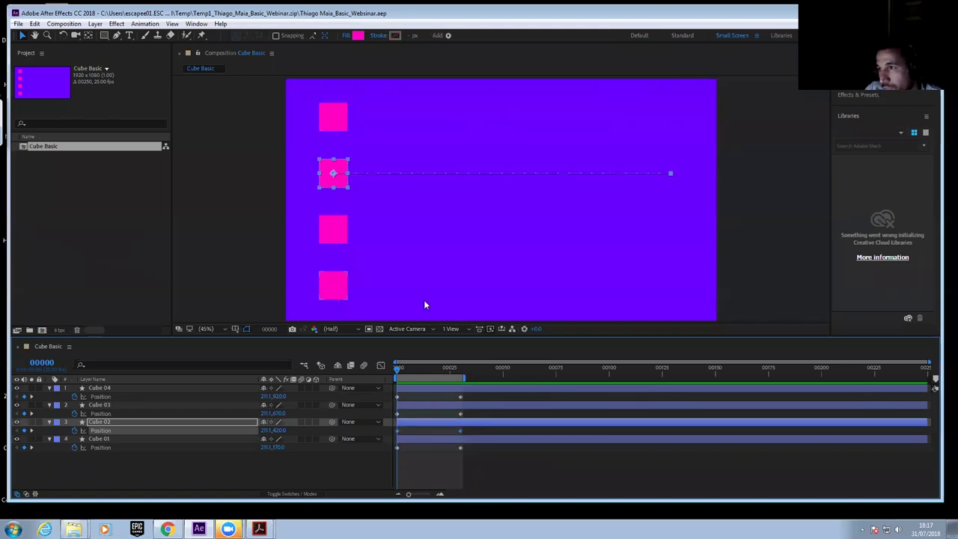
Select Cube 02's Position keyframes and open the keyframe value dialog showing Y 420 px, then dismiss it
click(425, 469)
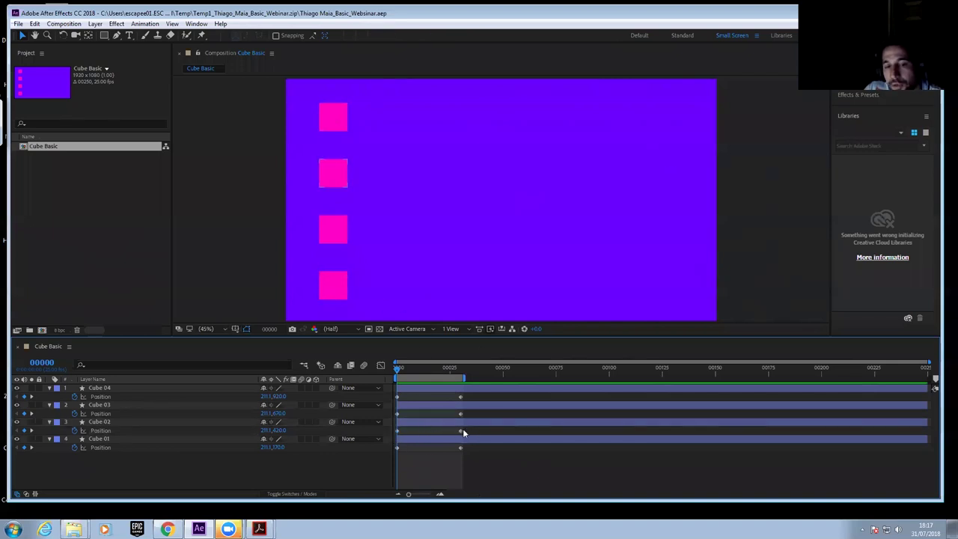
click(461, 431)
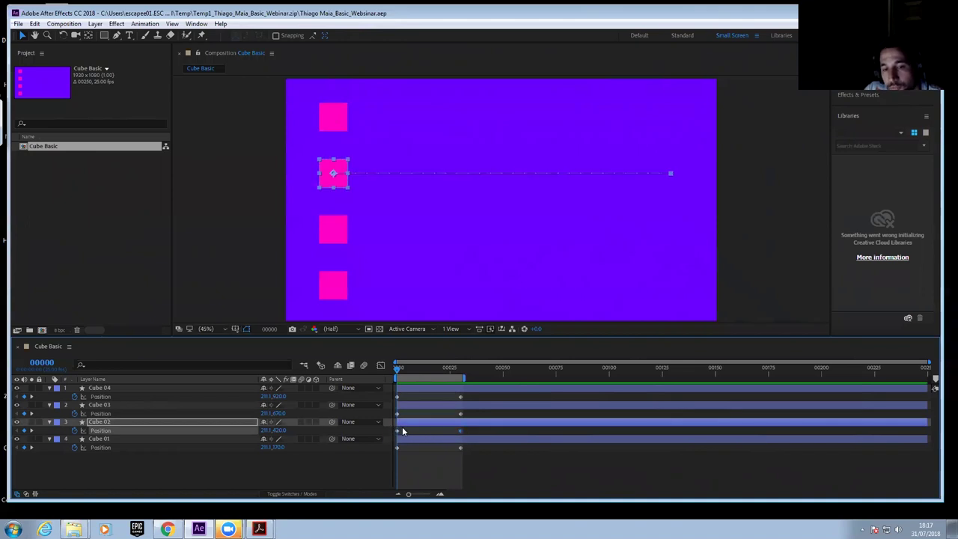
click(460, 431)
drag(467, 429, 390, 434)
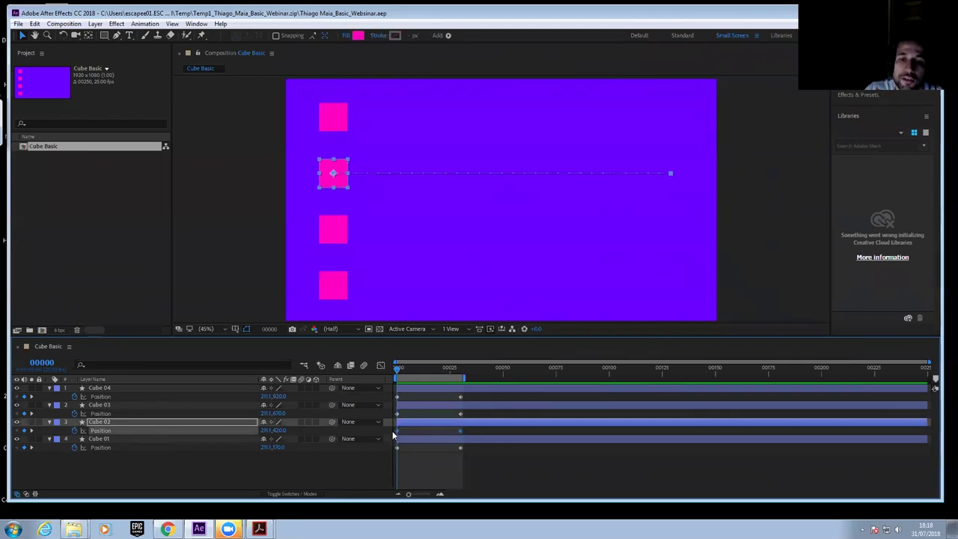
double_click(396, 429)
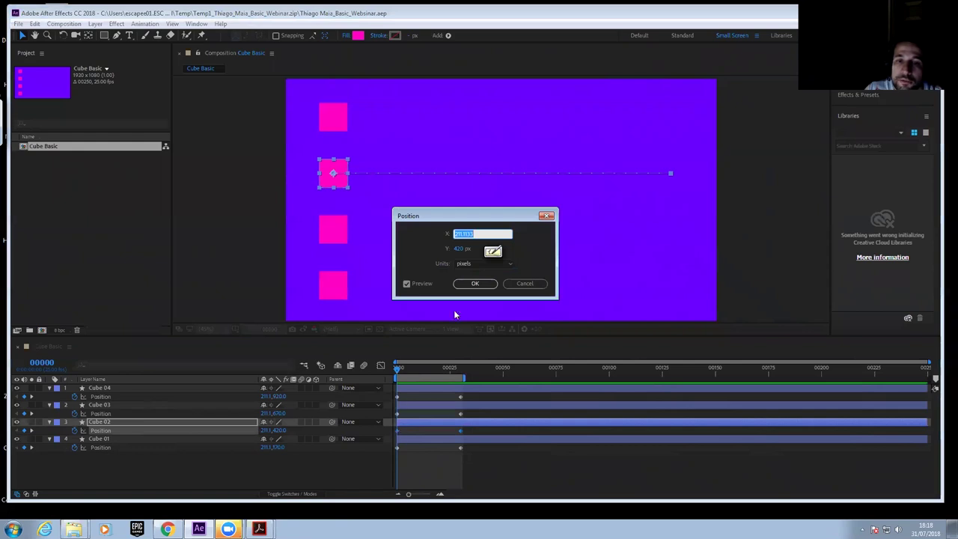
click(526, 283)
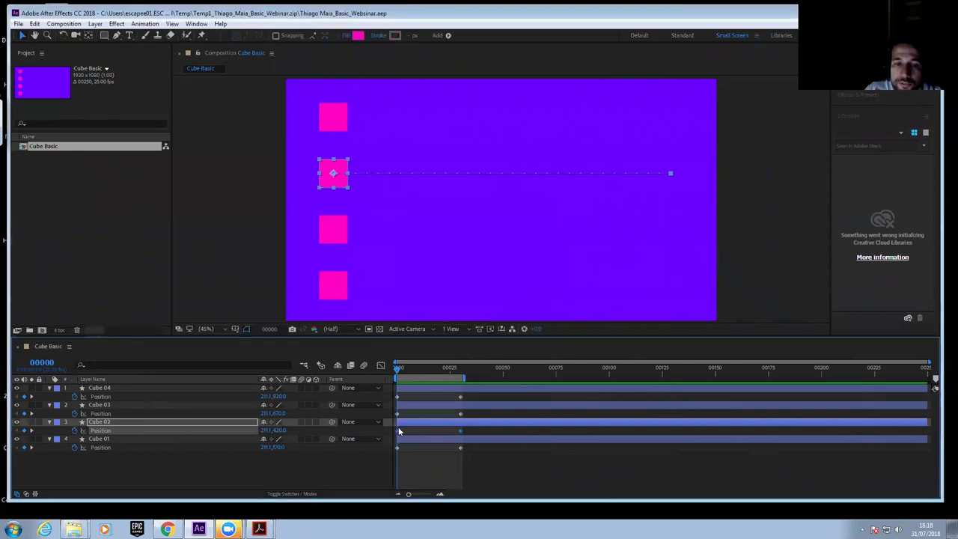
Set Cube 02's first Position keyframe to Hold interpolation, then deselect the layer
right_click(398, 431)
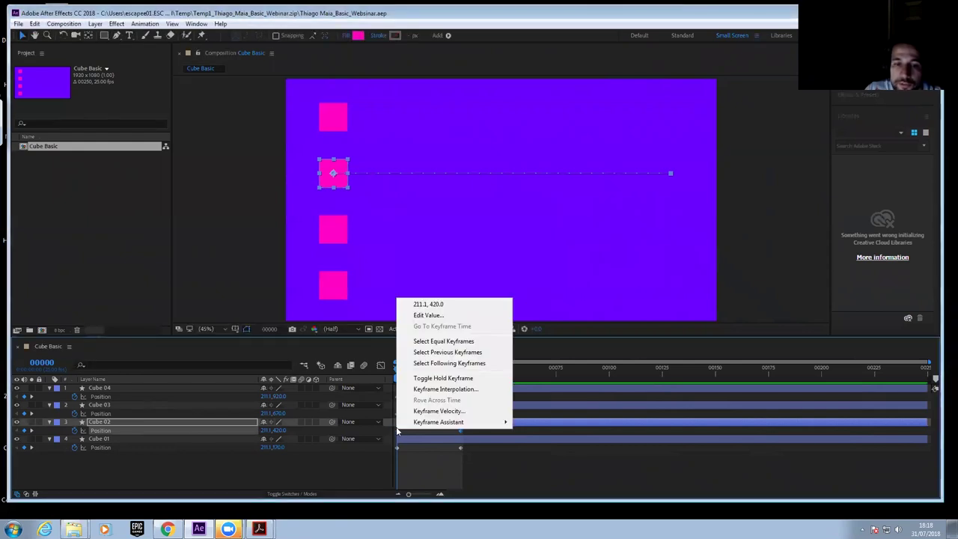
click(452, 379)
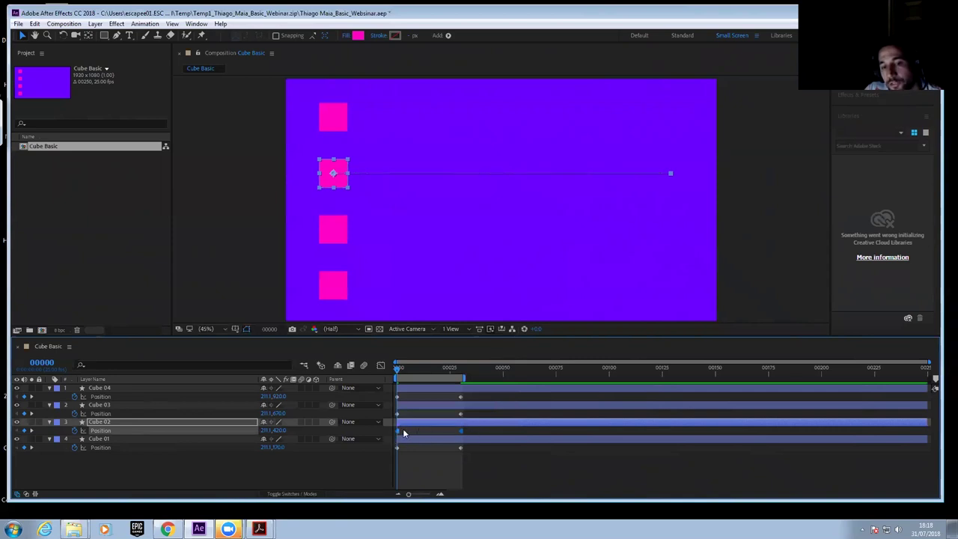
click(438, 468)
Play and scrub the Cube Basic preview, settling at frame 50 to confirm Cube 02 holds
key(space)
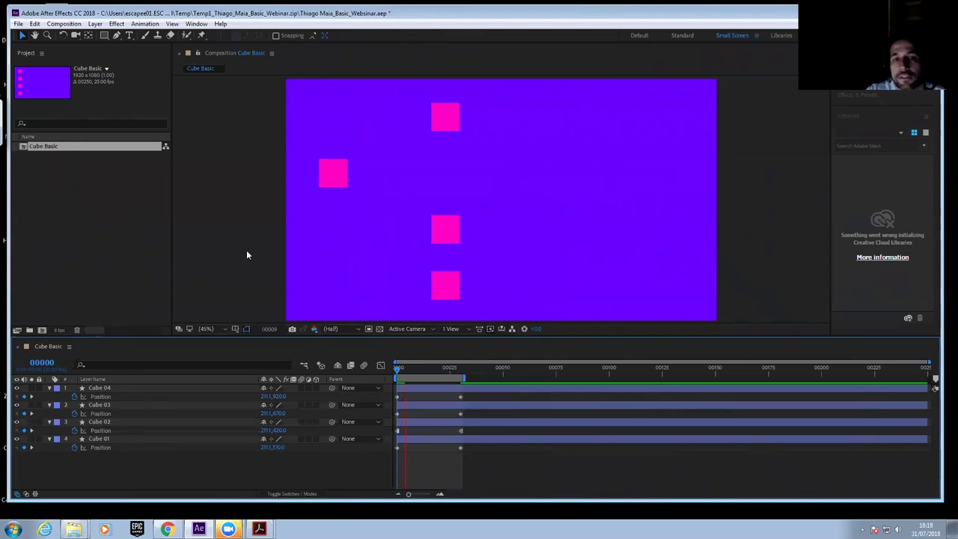
drag(471, 368, 507, 378)
click(502, 369)
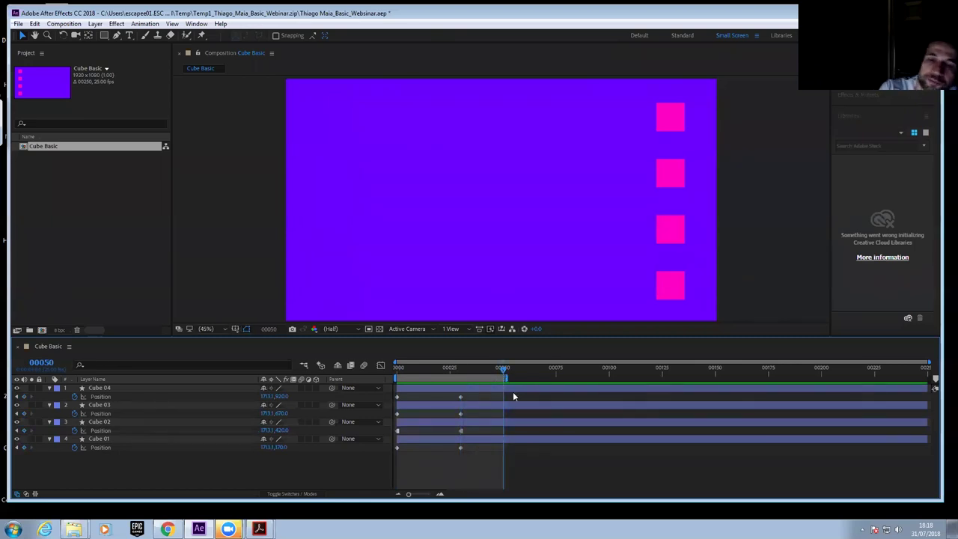
key(space)
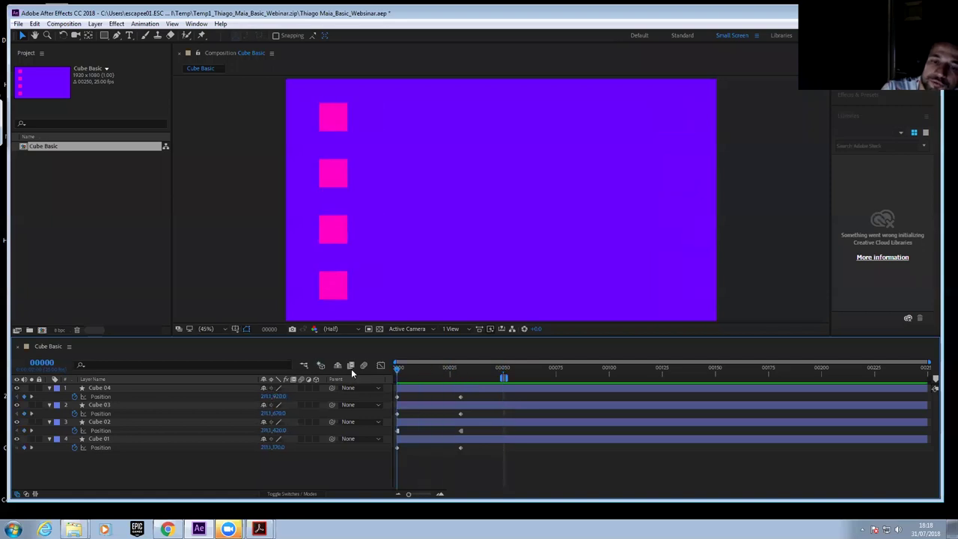
click(497, 365)
drag(498, 369, 503, 376)
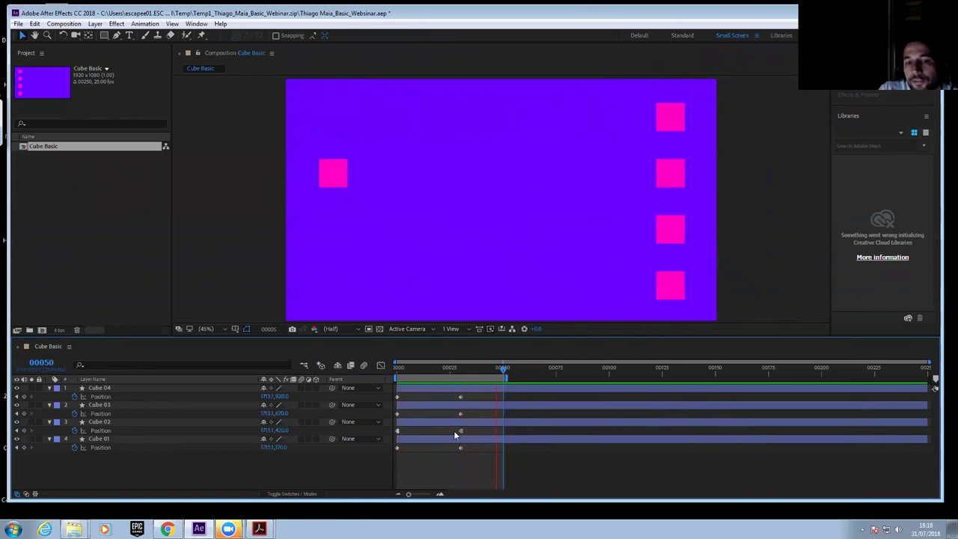
Select and deselect the Cube 01–02 keyframes, then marquee-select Cube 03's Position keyframes
drag(473, 433, 421, 464)
click(104, 486)
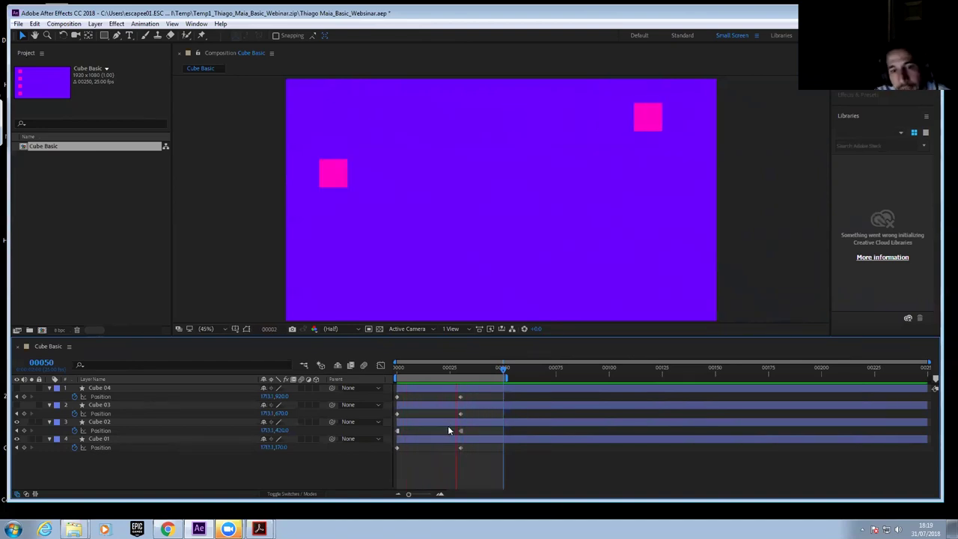
drag(470, 412, 441, 413)
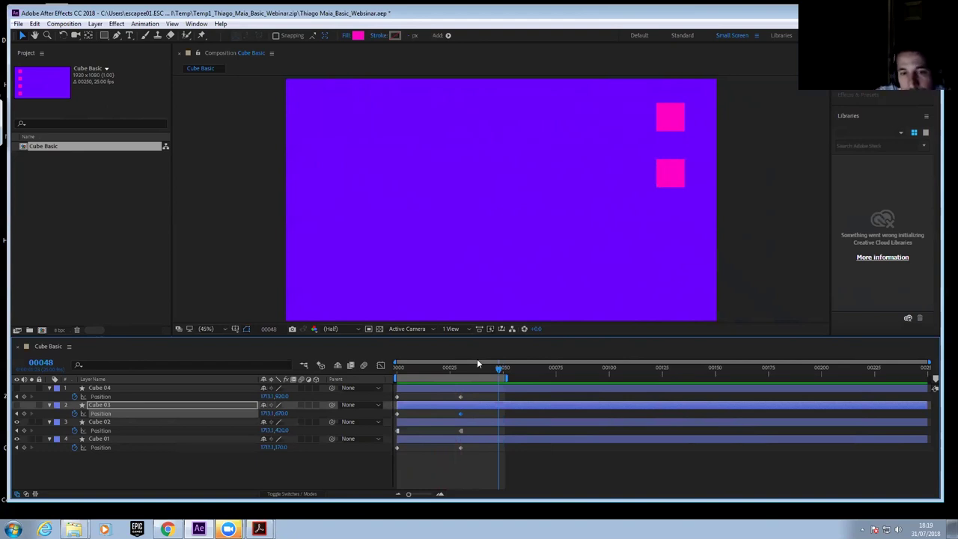
Marquee-select Cube 03's Position keyframes, apply F9 easing, then reselect its second keyframe
drag(498, 405, 394, 421)
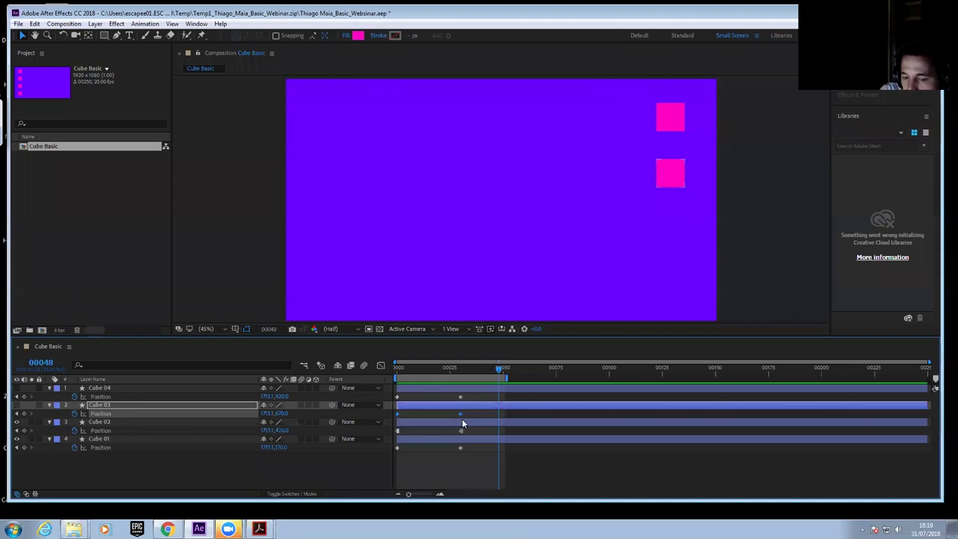
key(F9)
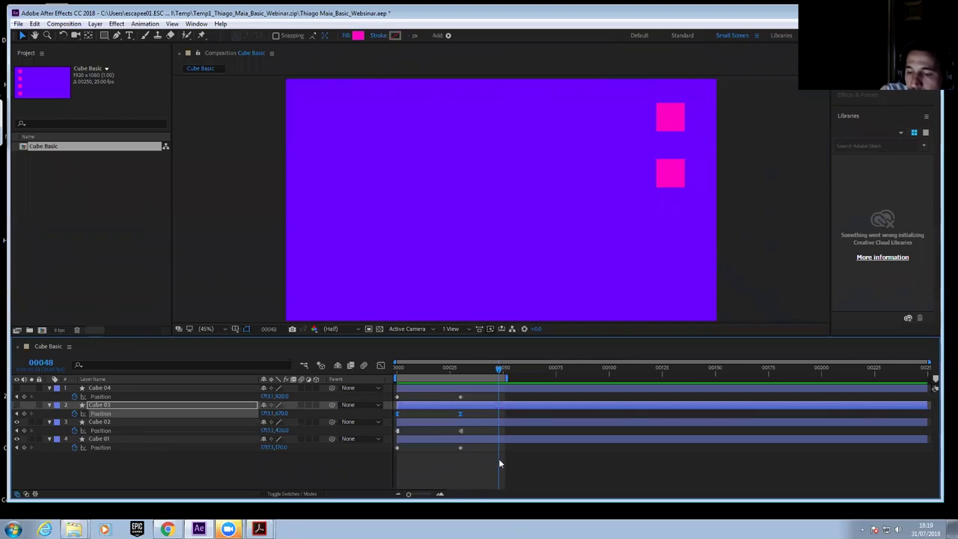
drag(467, 411, 385, 426)
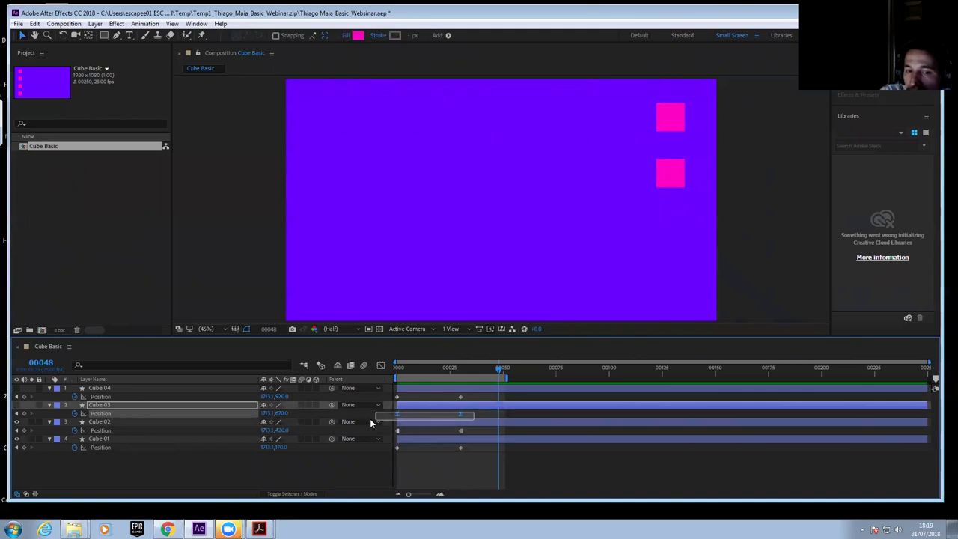
click(458, 413)
click(458, 414)
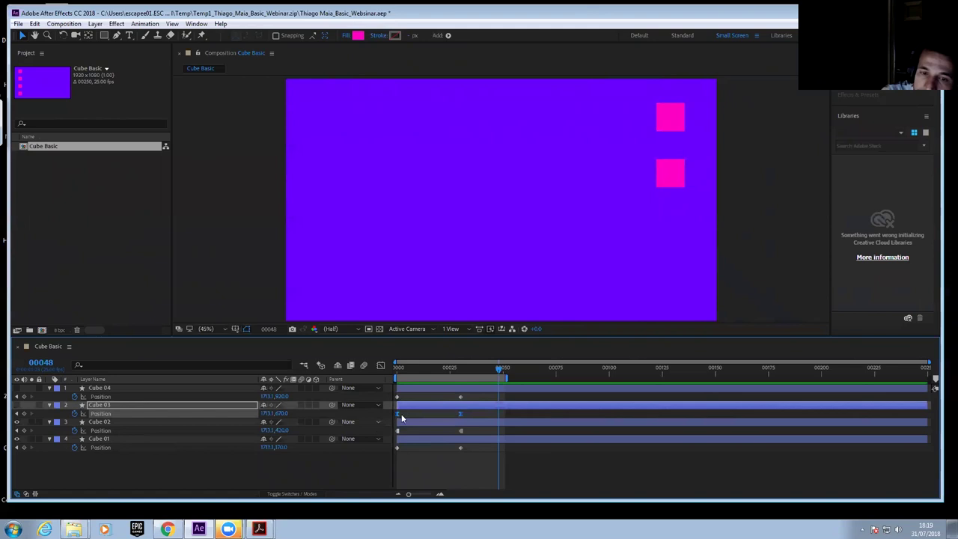
click(399, 413)
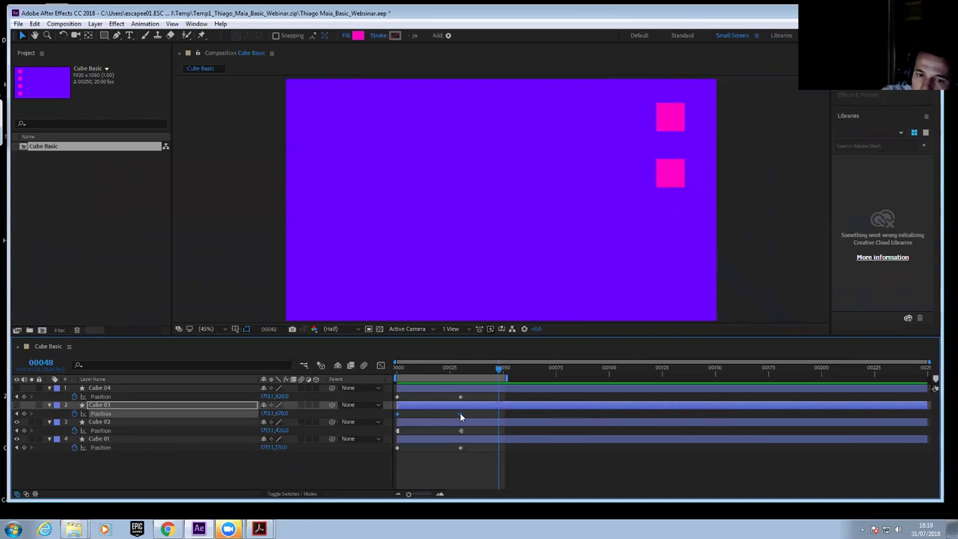
click(460, 413)
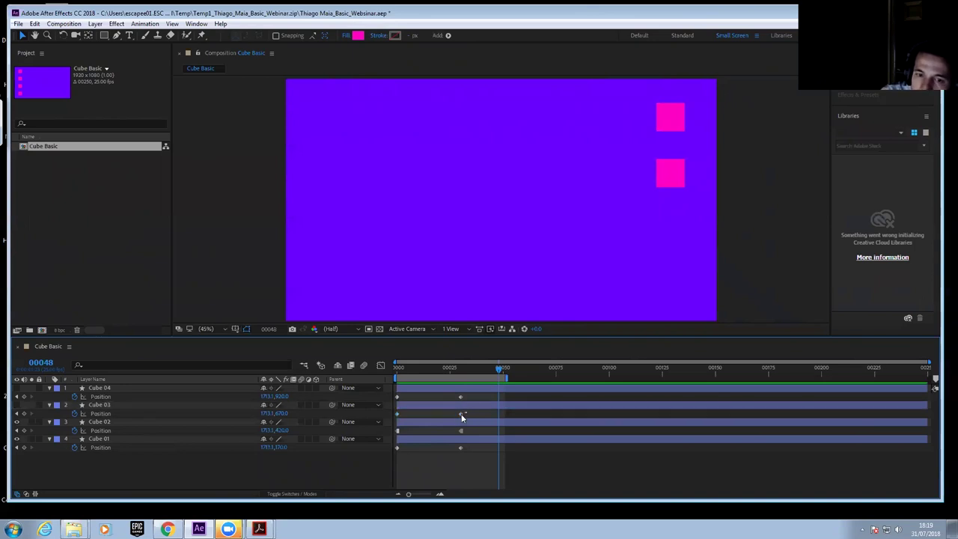
Apply Keyframe Assistant > Easy Ease to Cube 03's Position keyframes
right_click(397, 414)
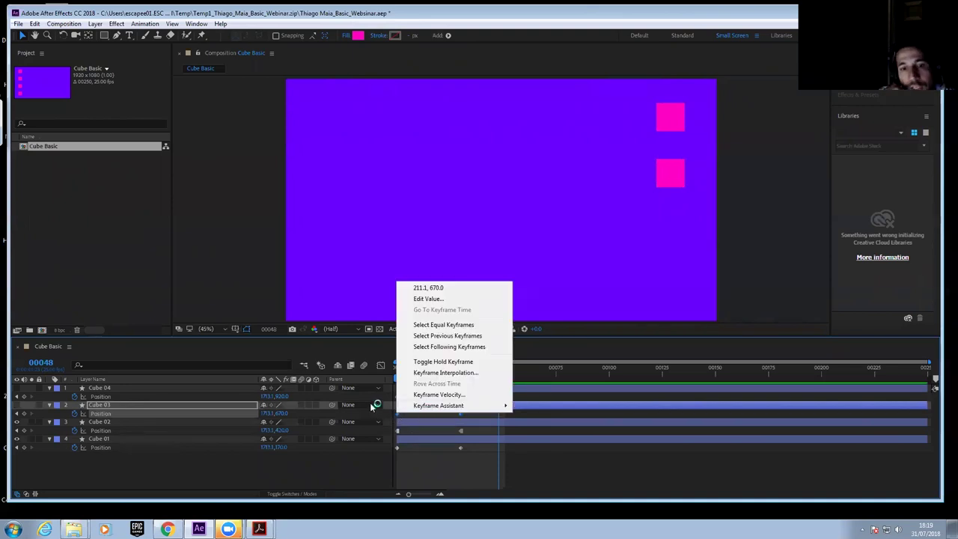
mouse_move(418, 409)
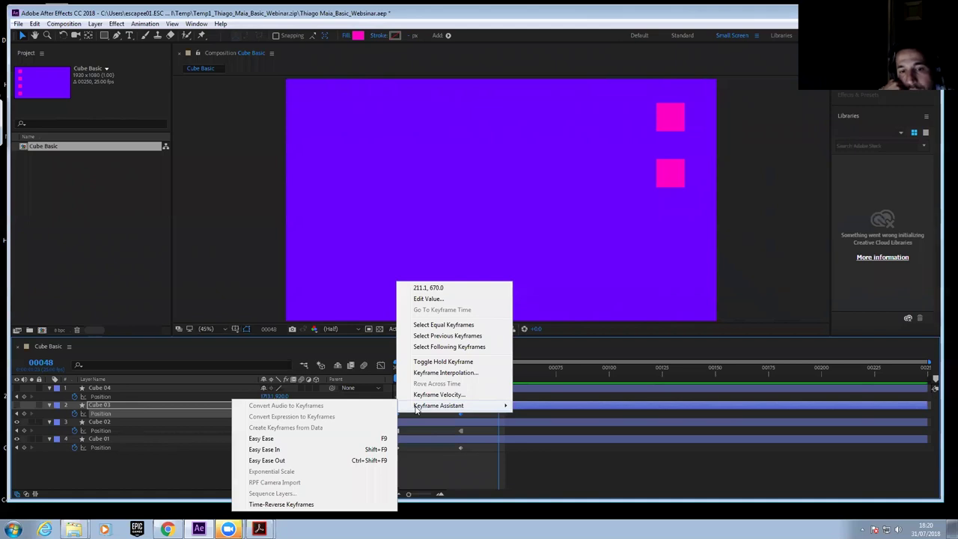
click(286, 439)
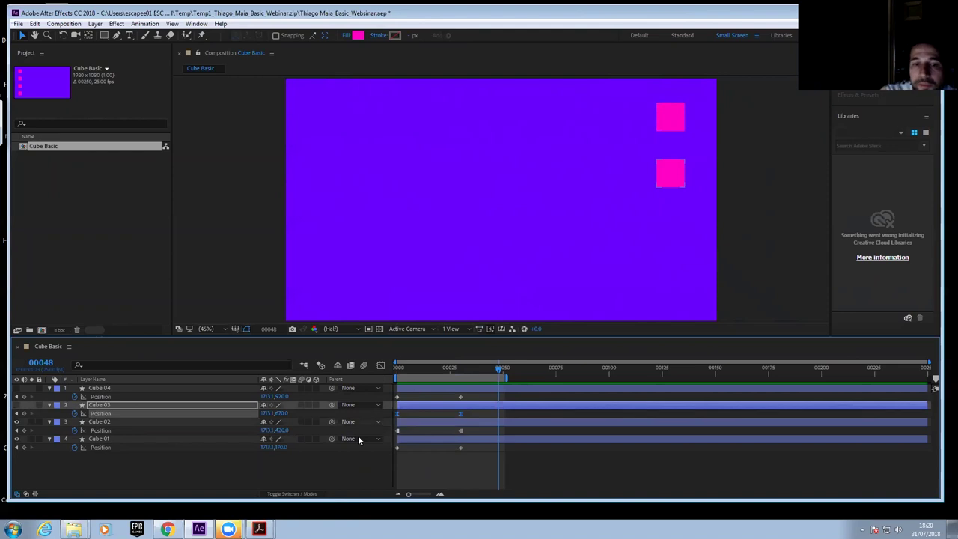
Turn Cube 03's visibility back on, preview and scrub, then marquee-select Cube 01's Position keyframes
click(16, 405)
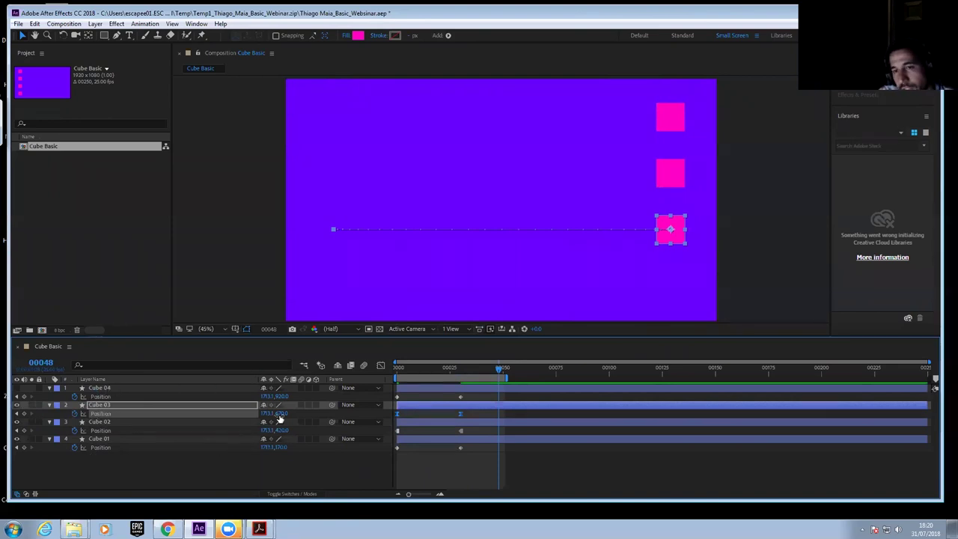
key(space)
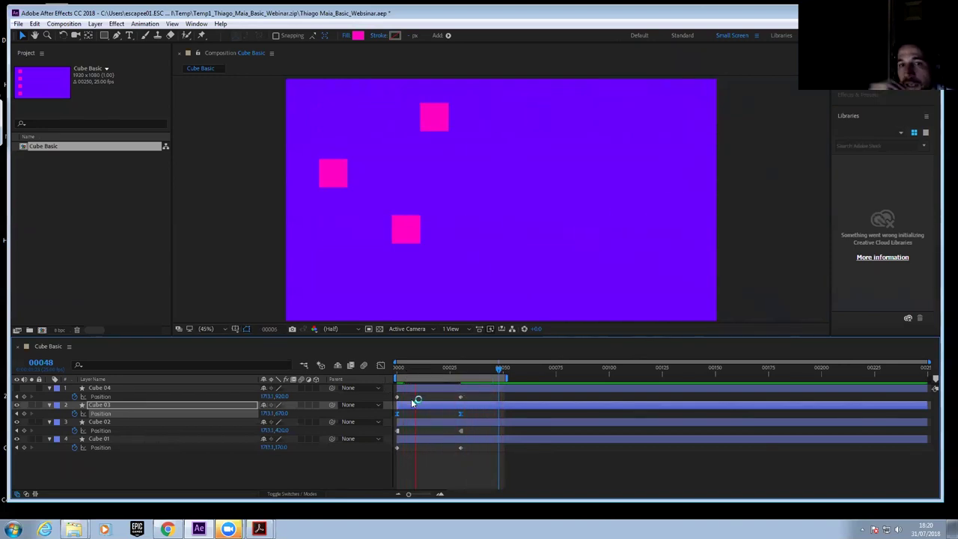
drag(457, 370, 384, 378)
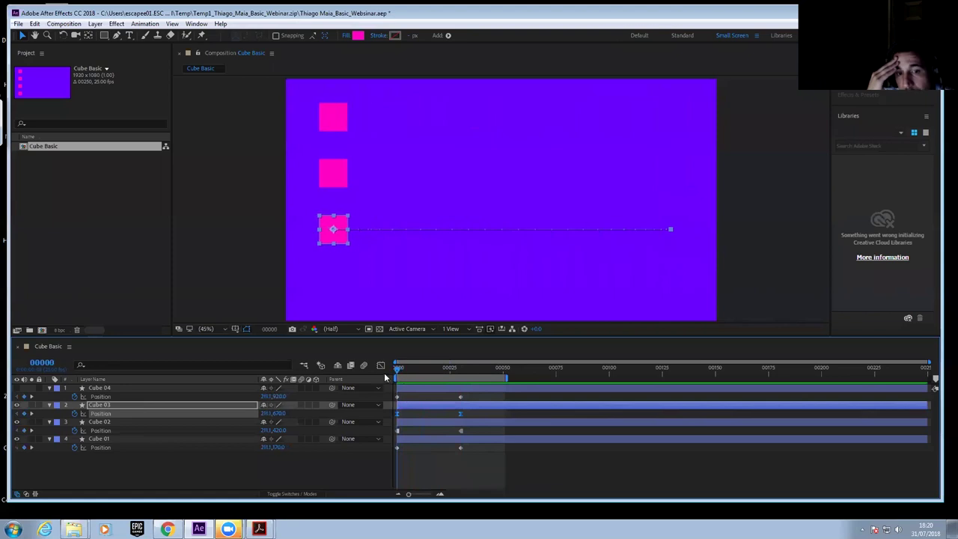
drag(467, 445, 363, 464)
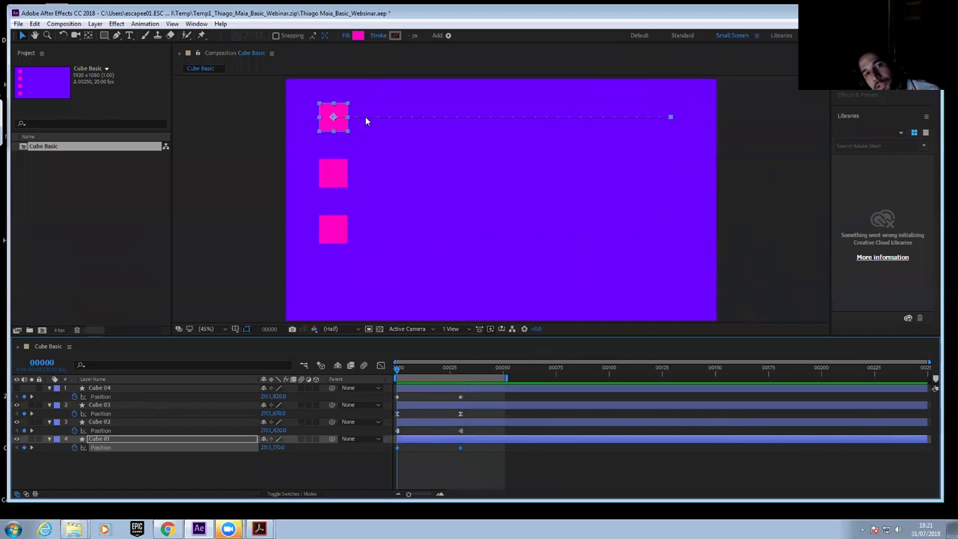
Zoom the Composition viewer in to 400% and pan around, then zoom back to 100%
scroll(374, 122, up, 5)
mouse_move(389, 125)
mouse_down()
mouse_move(437, 201)
mouse_move(404, 135)
mouse_move(468, 182)
mouse_move(454, 238)
mouse_move(509, 293)
mouse_up()
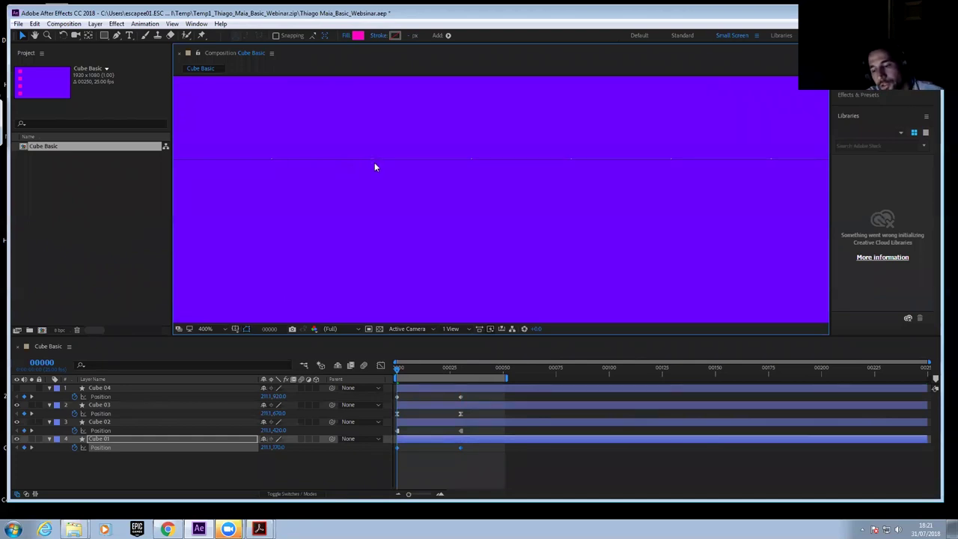
scroll(444, 309, down, 1)
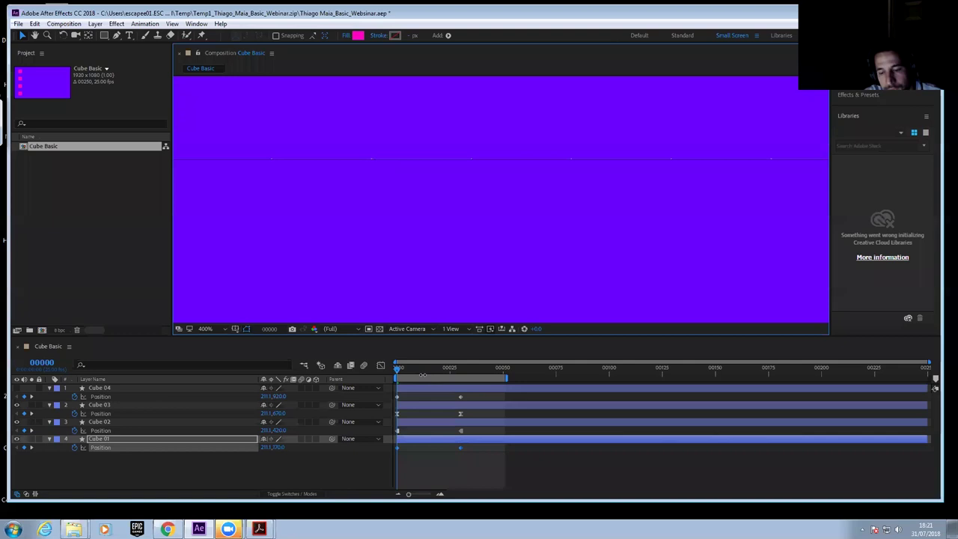
scroll(304, 235, down, 1)
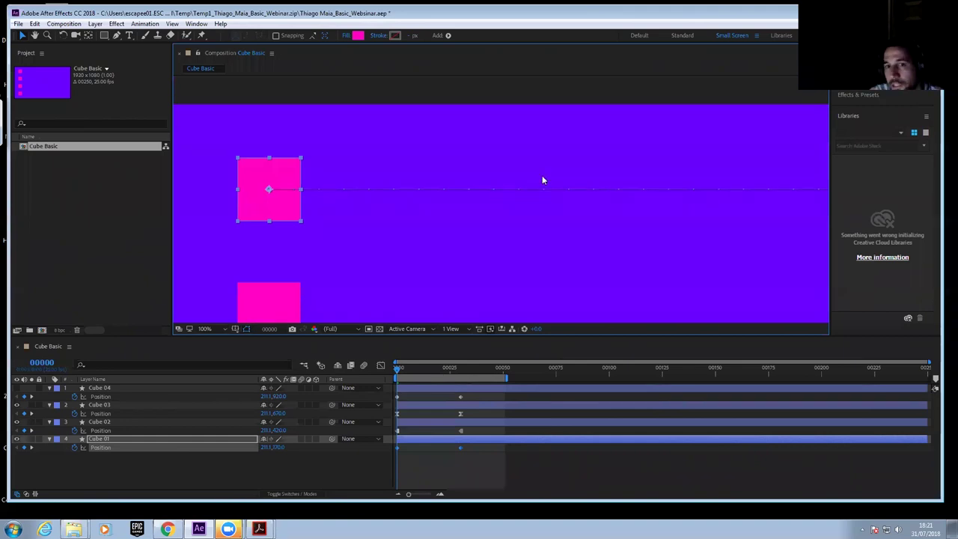
Select the Cube 02 layer and zoom the composition view out to 50%
click(426, 424)
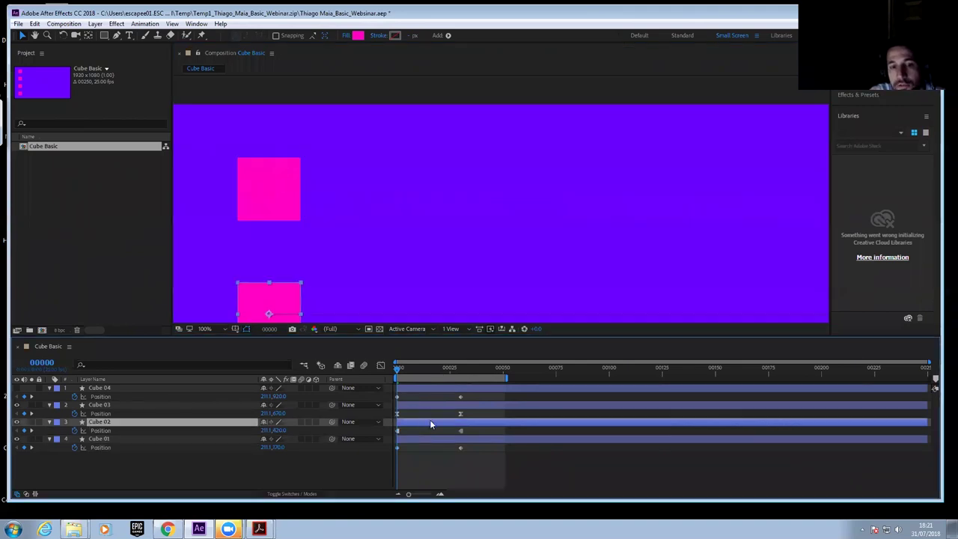
drag(351, 295, 399, 231)
key(v)
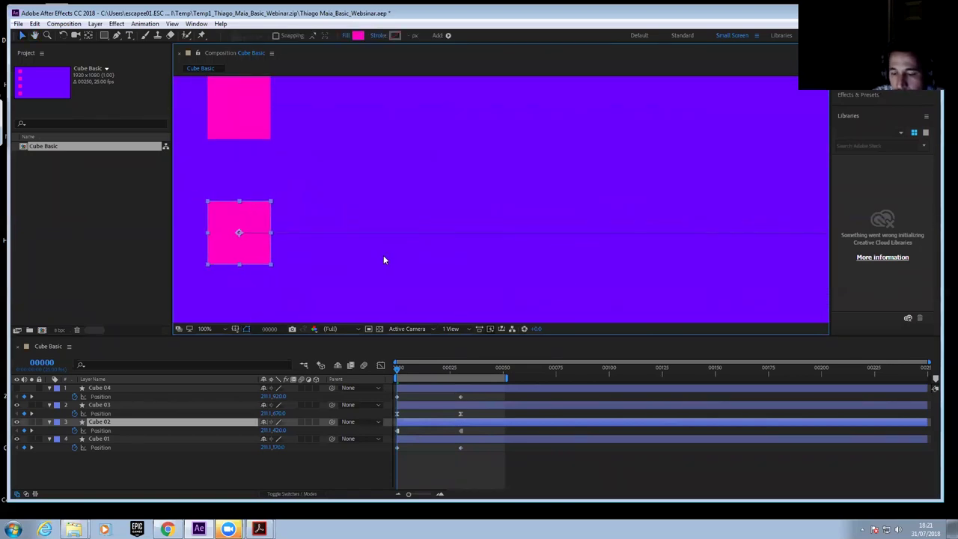
key(comma)
key(comma)
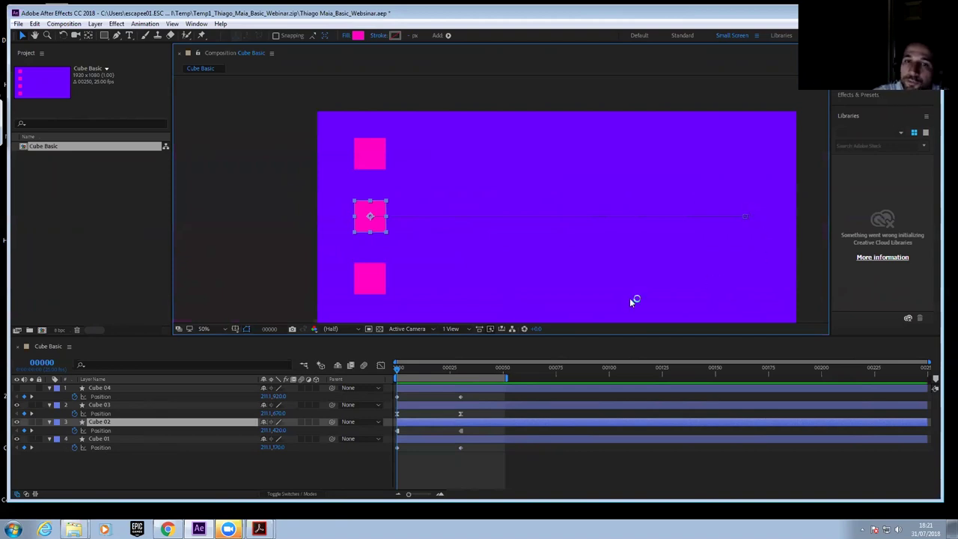
Select Cube 03 and zoom to 400% on it, then return to 100% and preview
click(442, 404)
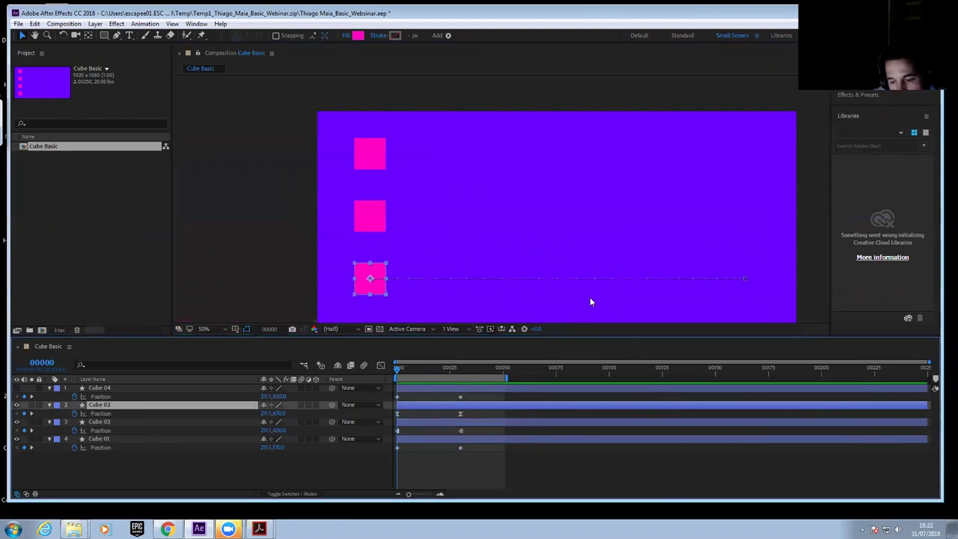
key(period)
mouse_move(269, 280)
mouse_down()
mouse_move(507, 257)
mouse_move(345, 193)
mouse_up()
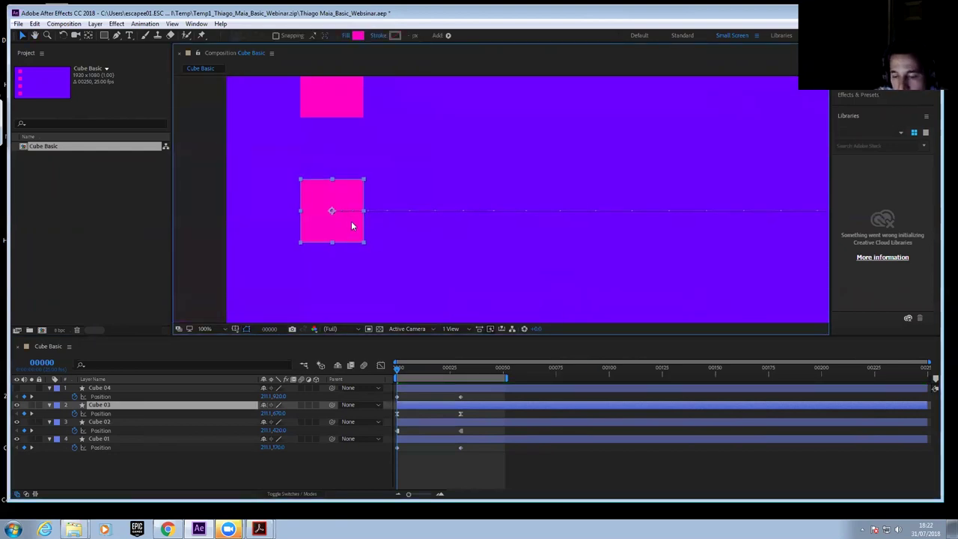
key(period)
drag(237, 253, 583, 194)
key(period)
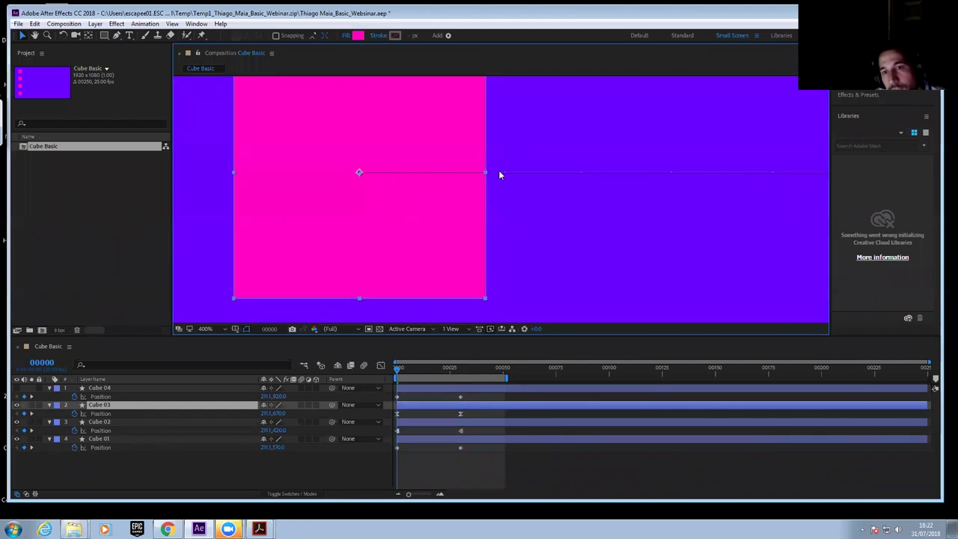
key(comma)
key(comma)
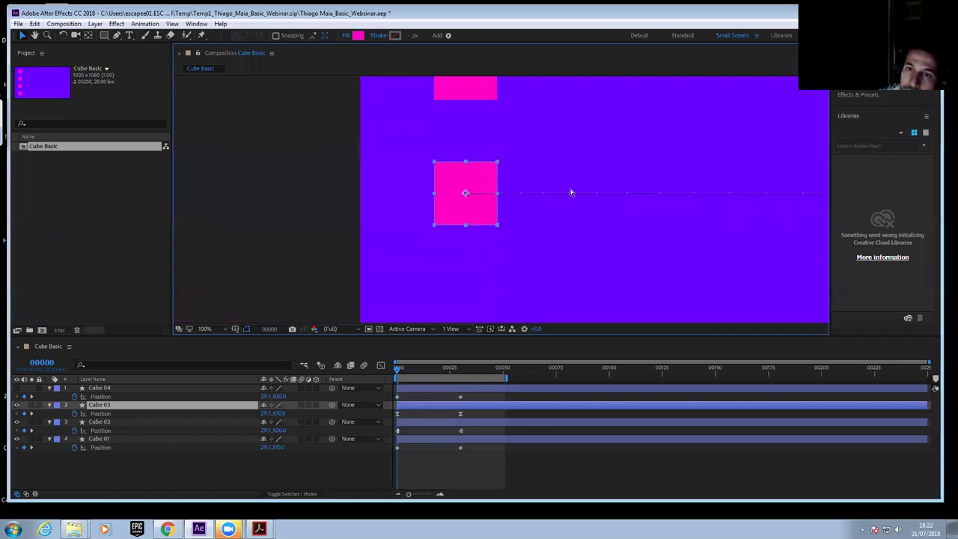
drag(671, 228, 387, 272)
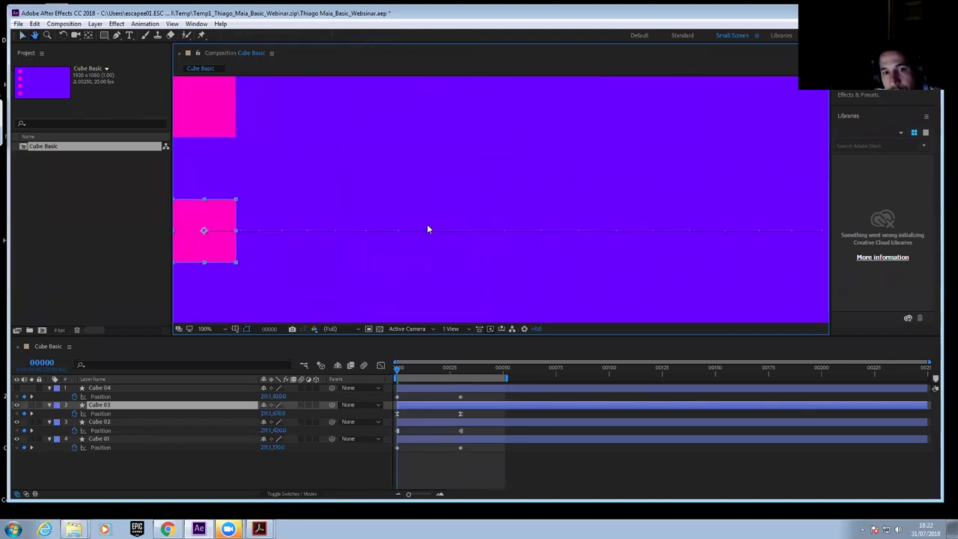
key(v)
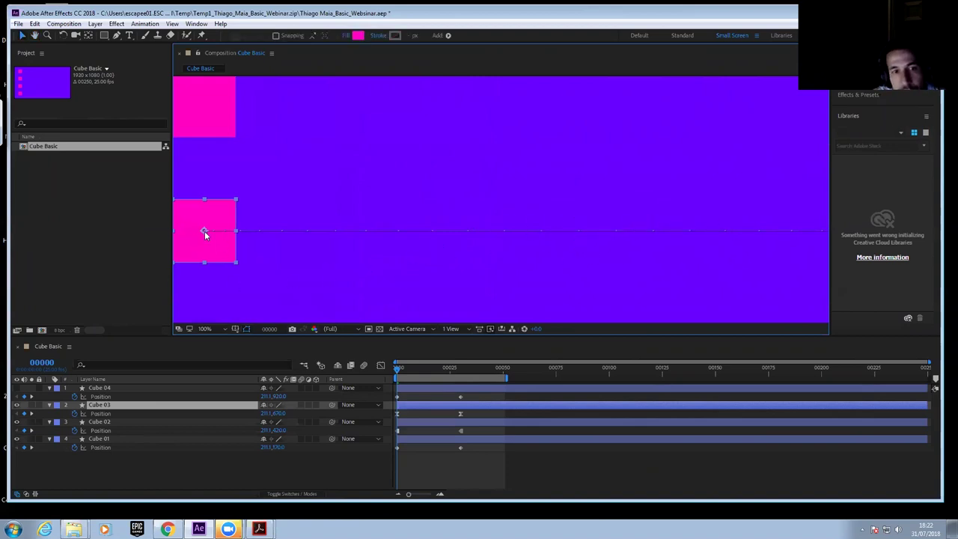
key(space)
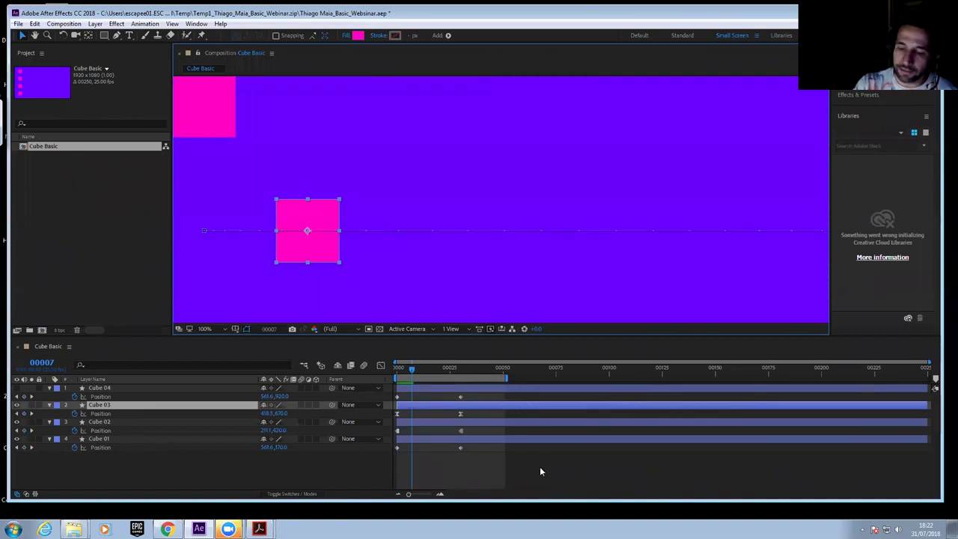
Zoom the viewer to 50%, preview the animation, and scrub back to frame 11
key(comma)
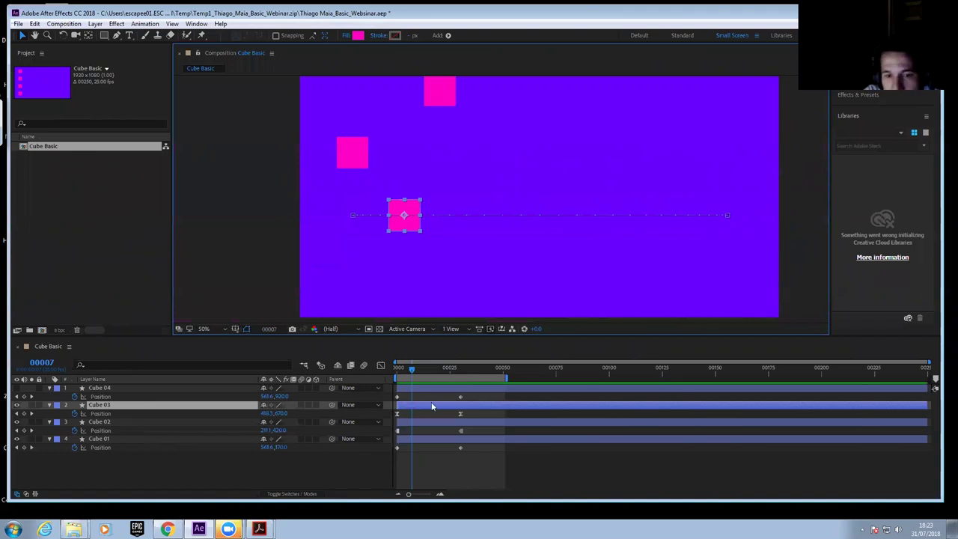
key(space)
click(423, 368)
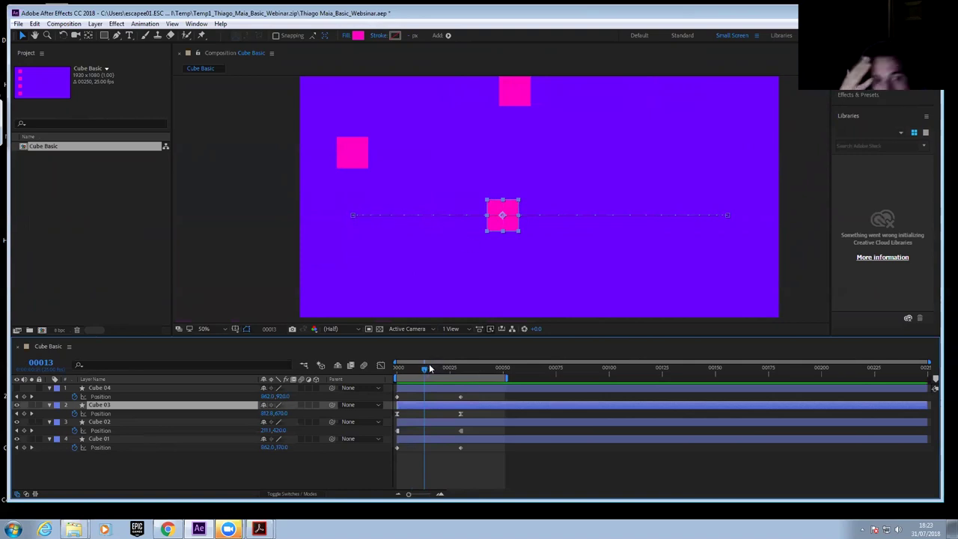
mouse_move(425, 371)
mouse_down()
mouse_move(460, 374)
mouse_move(408, 369)
mouse_up()
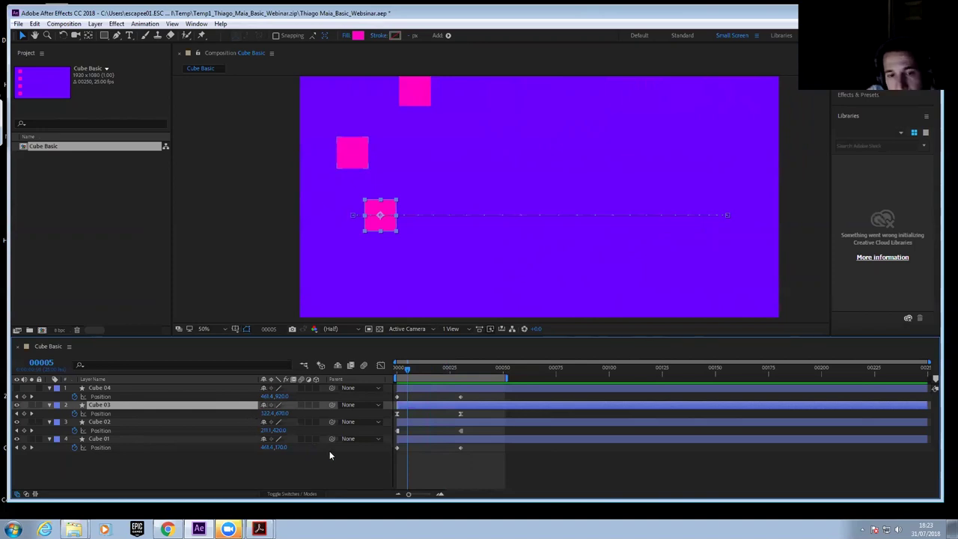
Select both Cube 03 Position keyframes, replay the easing, and park the time indicator at frame 30
drag(467, 415, 387, 418)
drag(408, 369, 447, 378)
click(437, 410)
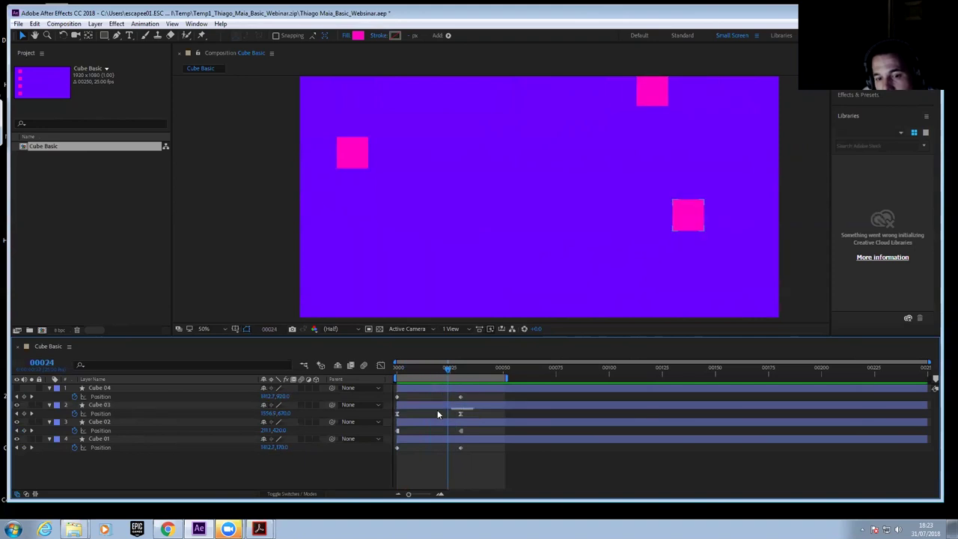
key(space)
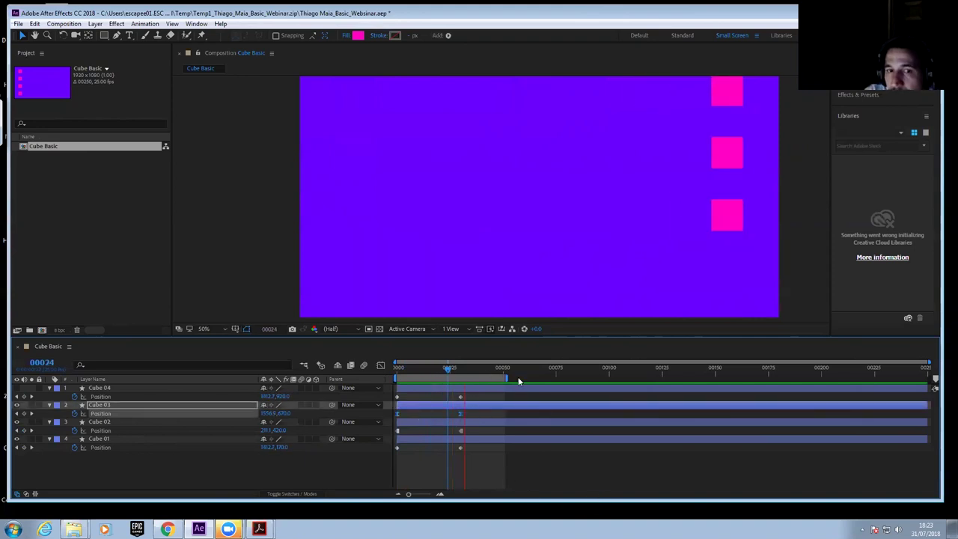
key(space)
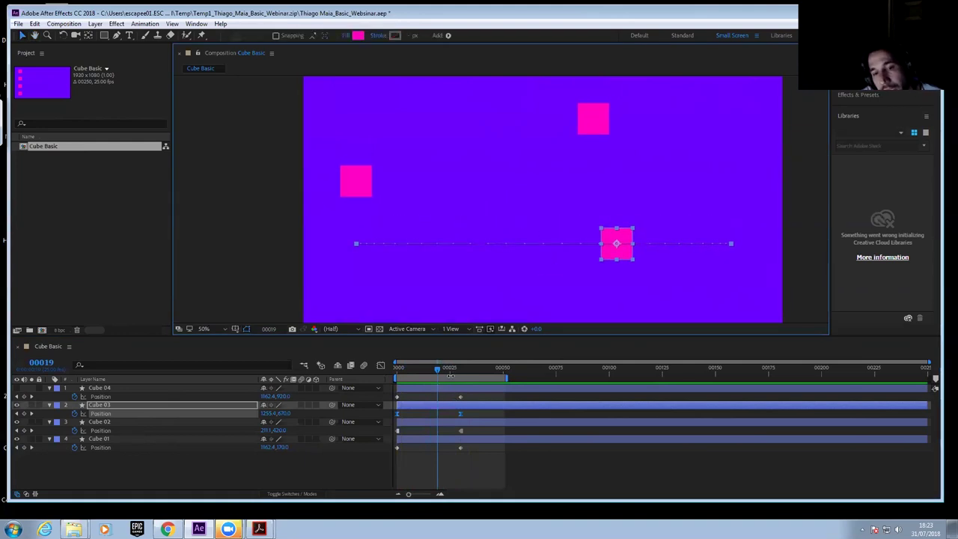
key(space)
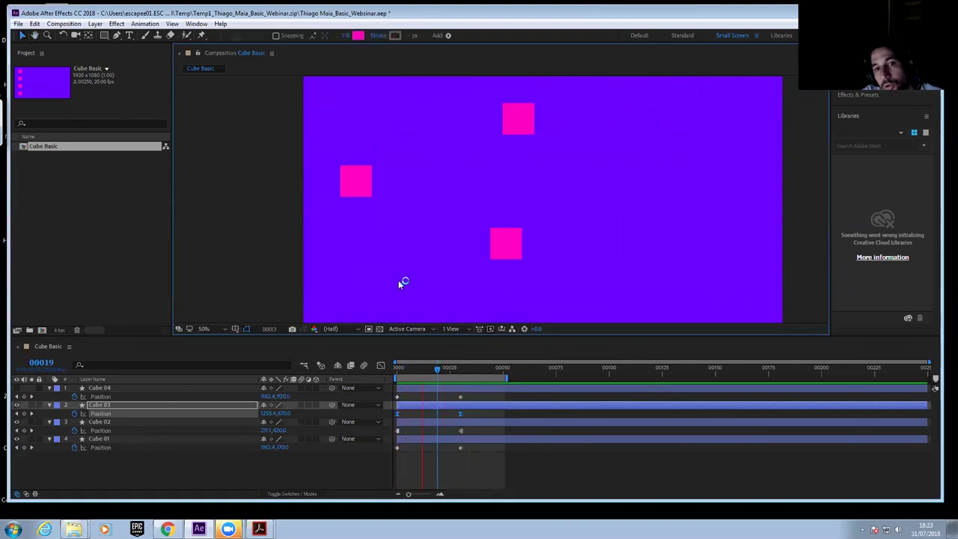
key(space)
drag(397, 368, 460, 374)
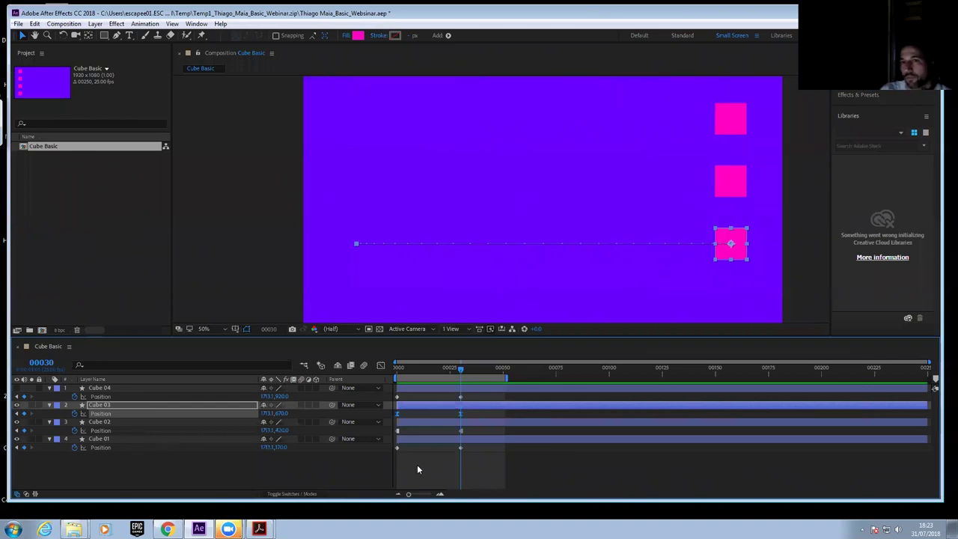
Switch the timeline to the Graph Editor, view Position speed graphs, and select Cube 02's Position
click(303, 471)
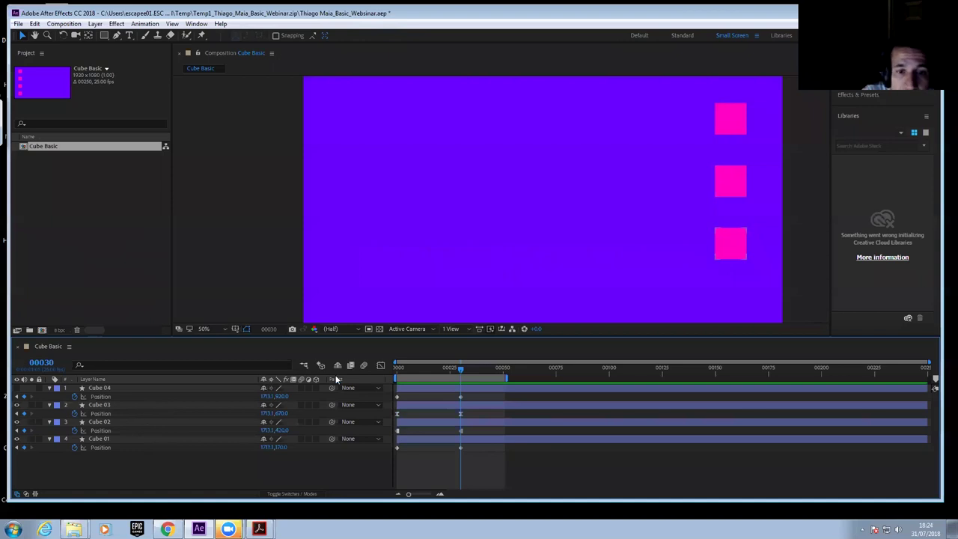
click(380, 365)
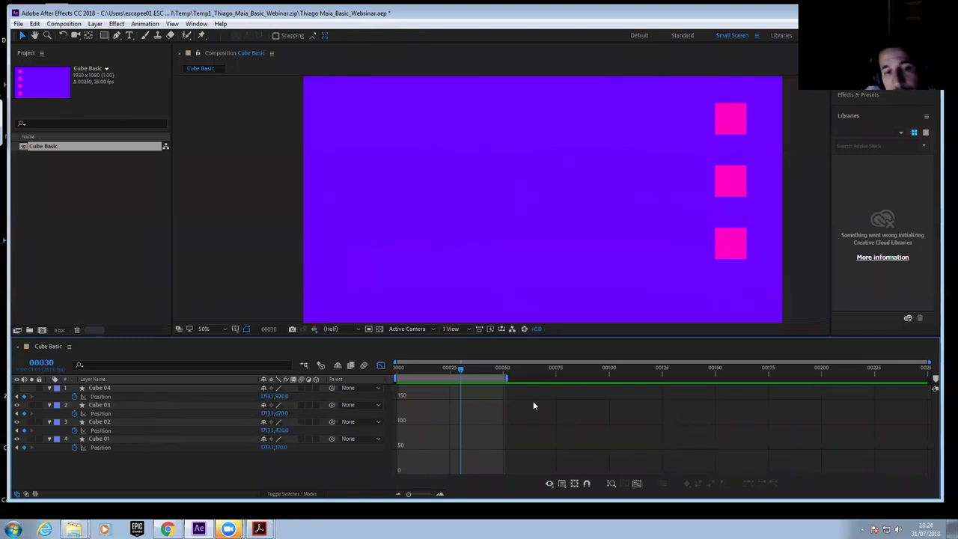
click(113, 407)
click(102, 413)
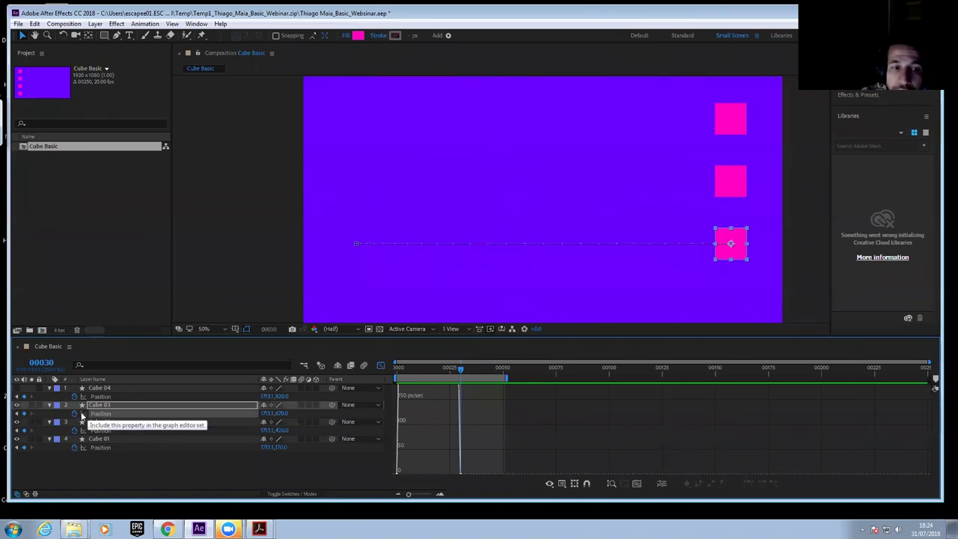
click(88, 412)
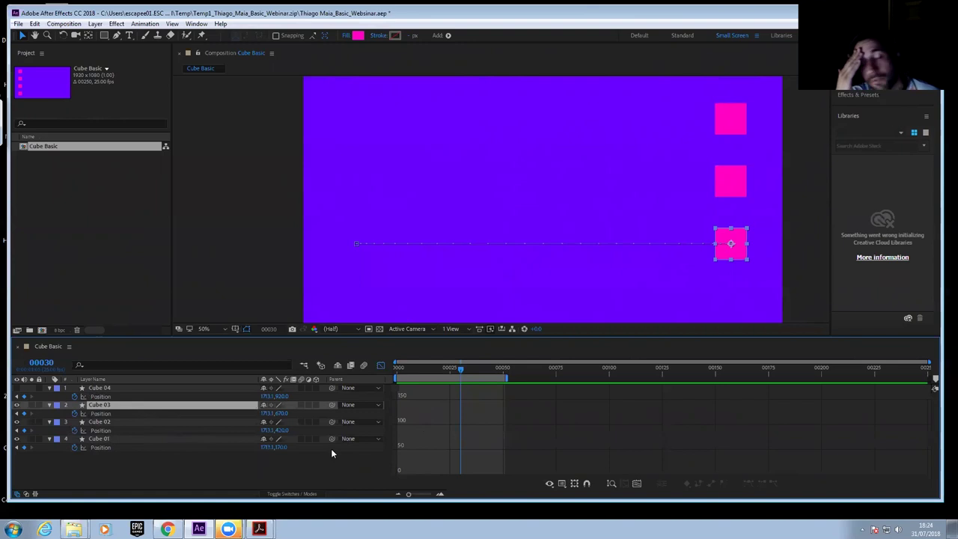
click(101, 413)
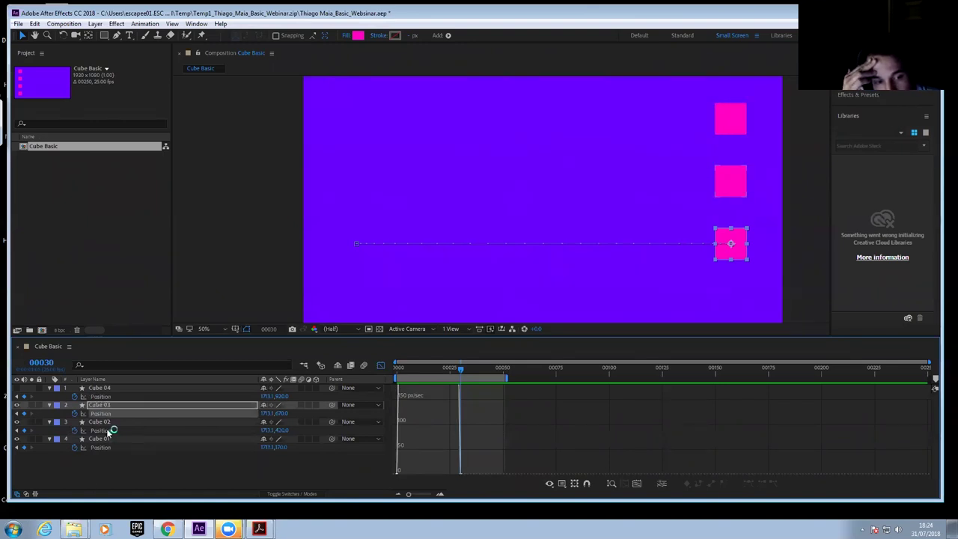
click(109, 430)
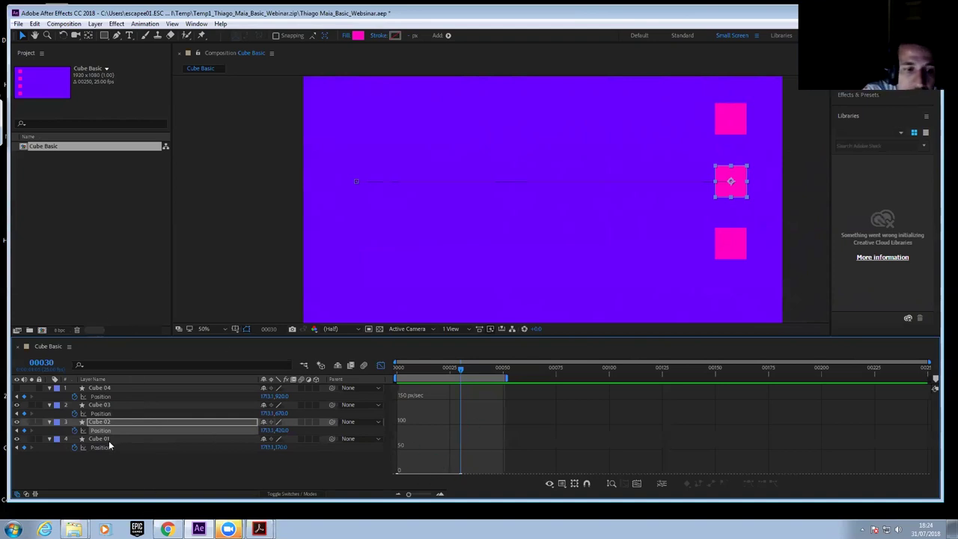
Show Cube 03's Position speed curve fitted to the graph, leaving the graph type unchanged
click(97, 413)
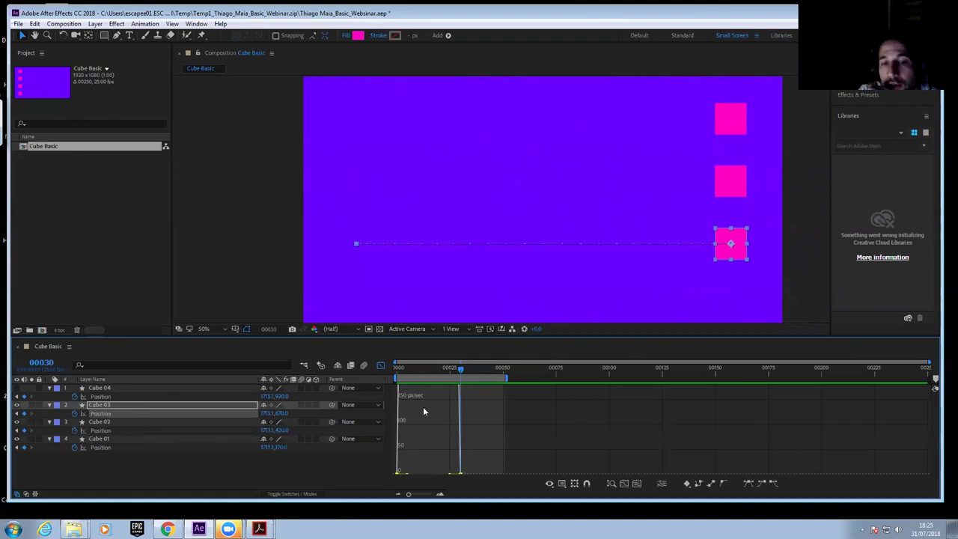
click(636, 482)
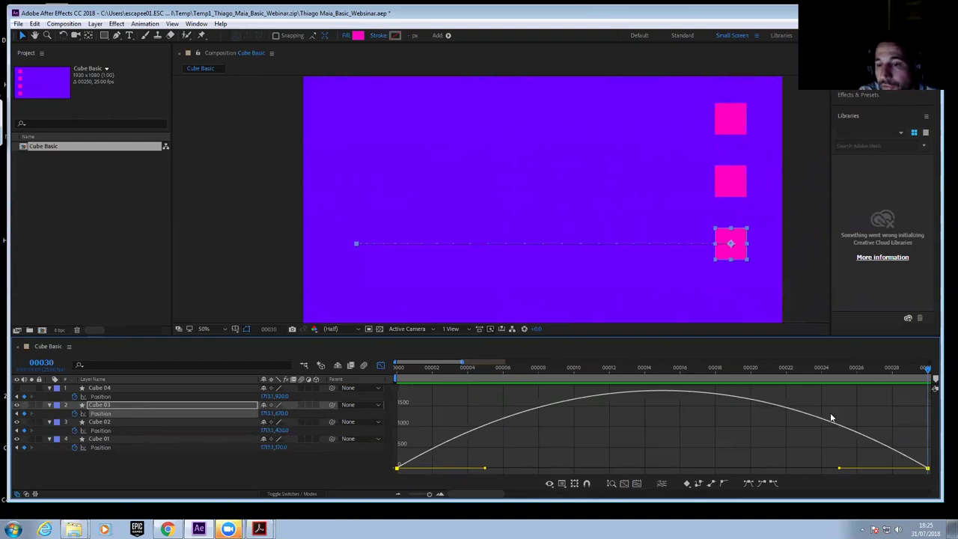
click(555, 482)
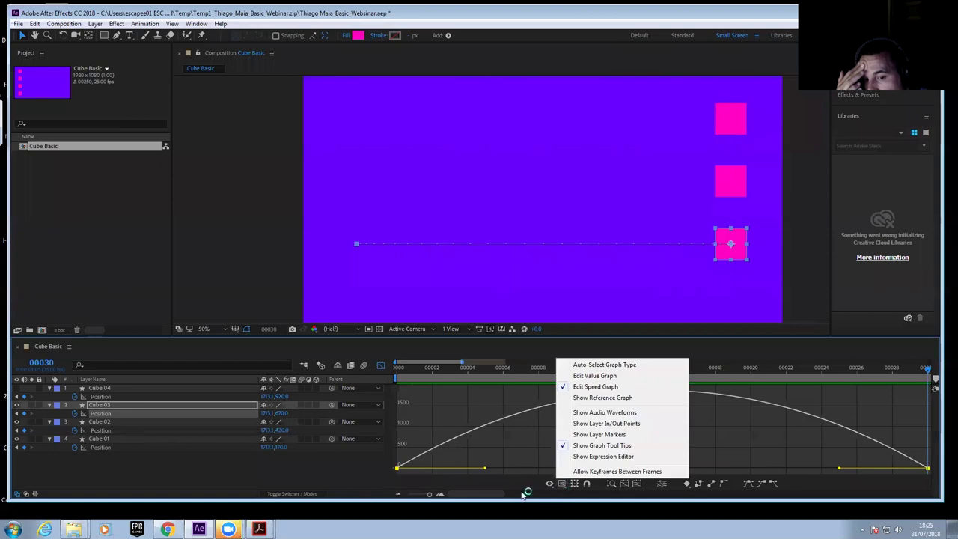
click(488, 488)
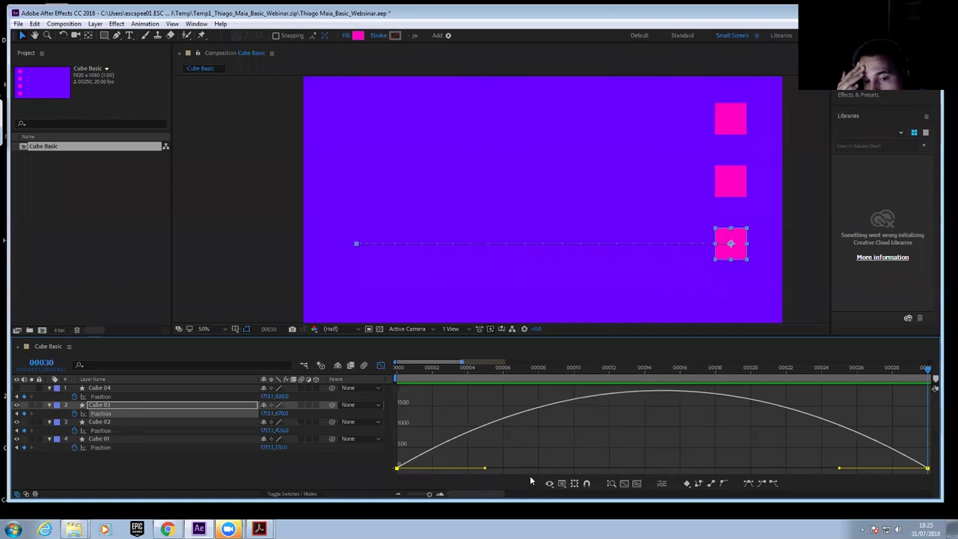
click(34, 24)
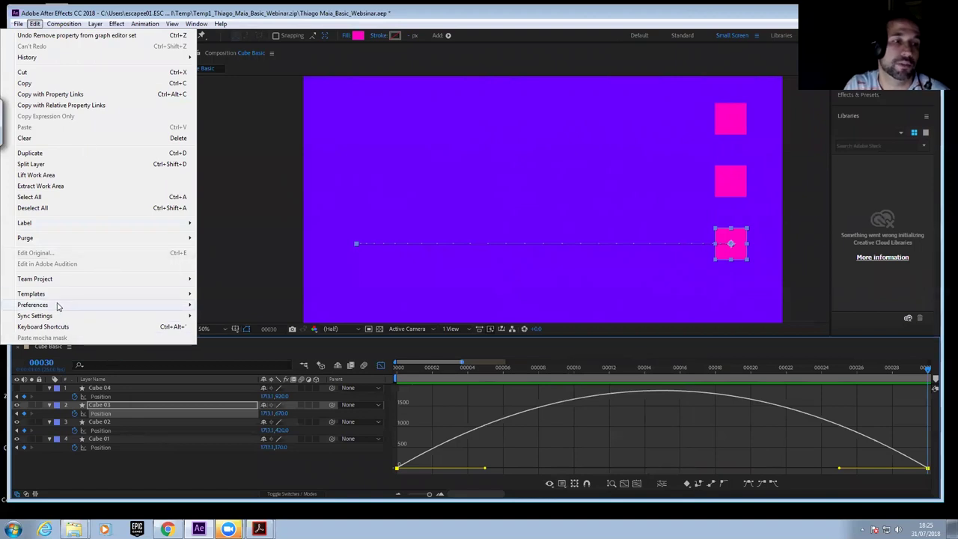
mouse_move(60, 306)
click(242, 309)
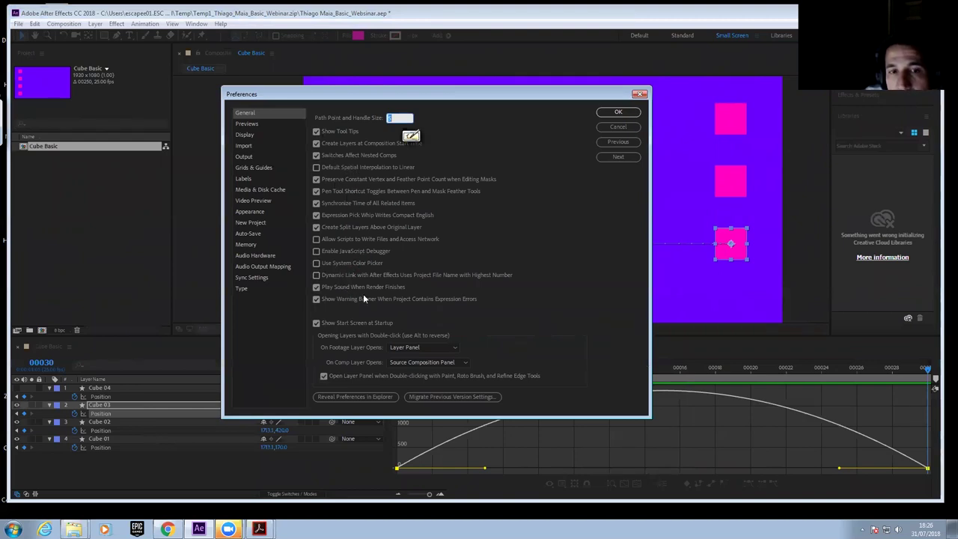
click(327, 166)
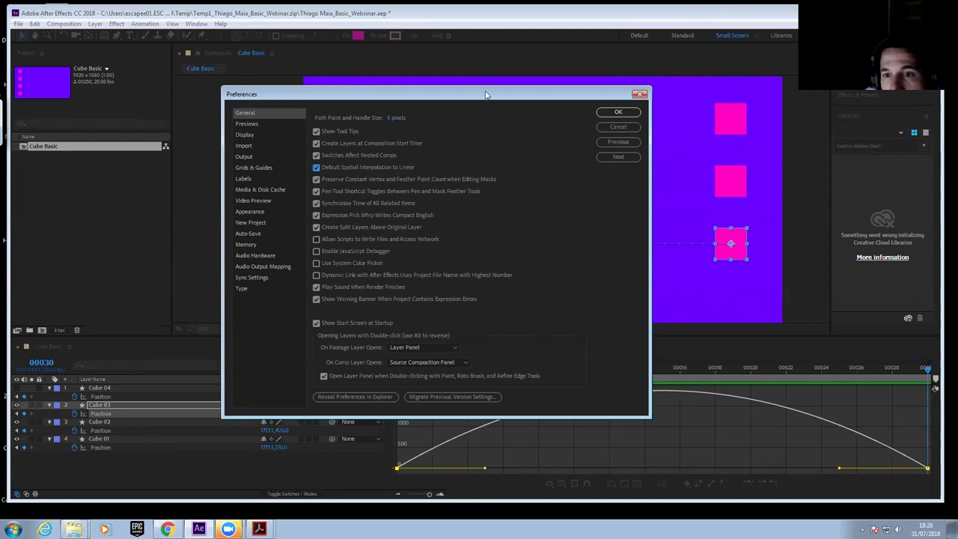
drag(485, 95, 312, 131)
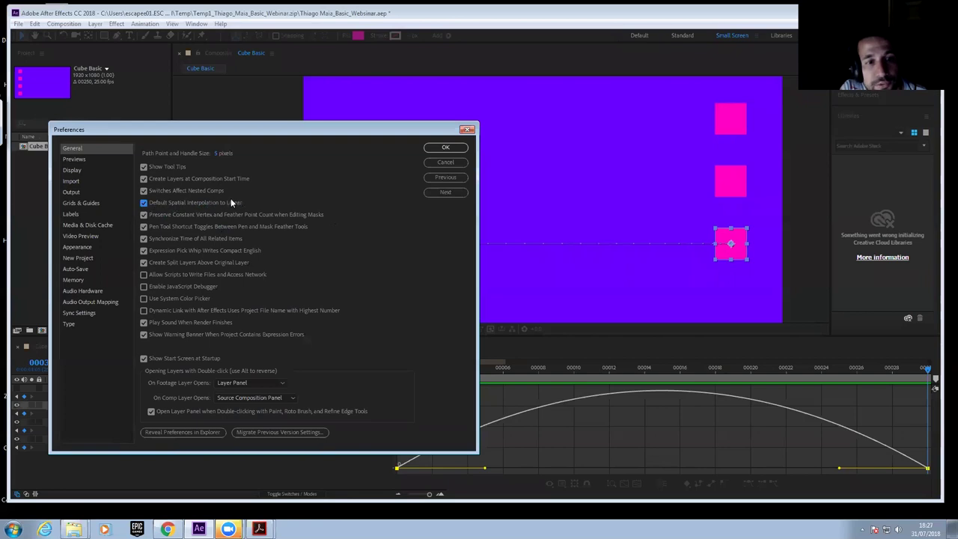
key(Return)
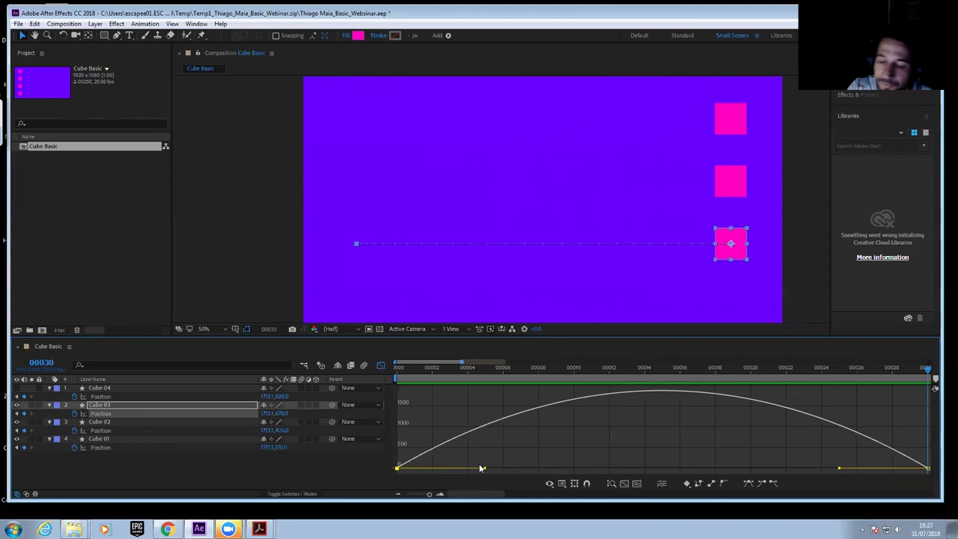
Lengthen the first keyframe's ease influence so Cube 03's speed peaks near 3270 px/sec around frame 22
drag(485, 469, 608, 468)
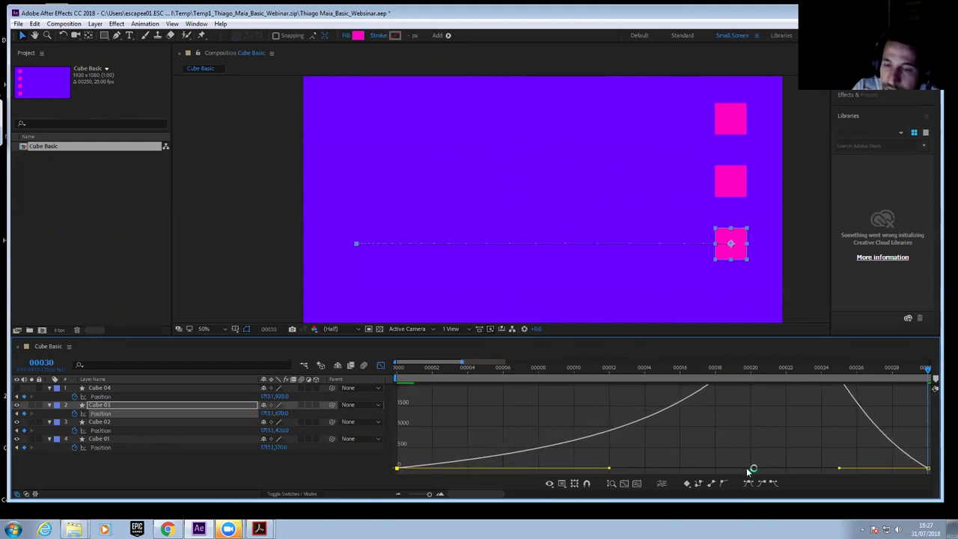
click(637, 483)
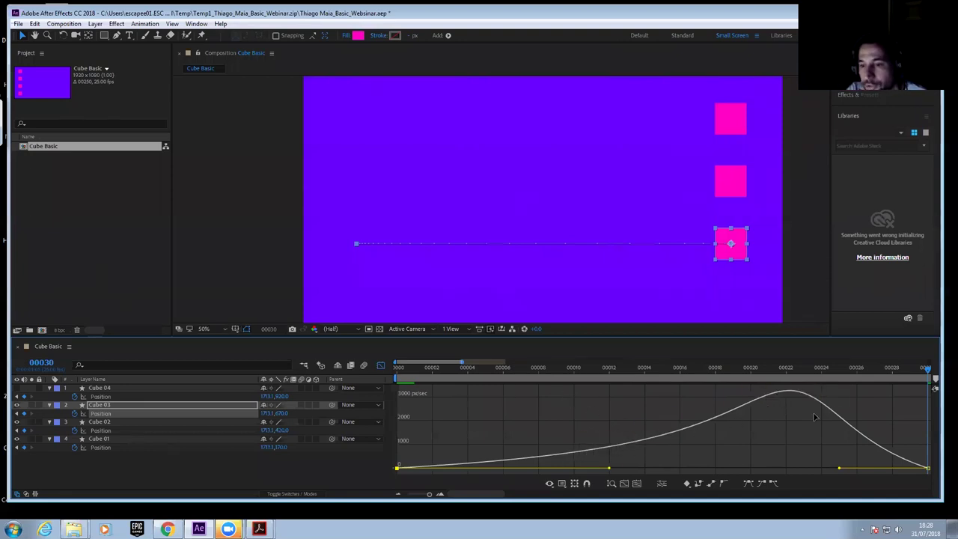
Raise Cube 03's first keyframe influence to about 93% and start the preview
key(comma)
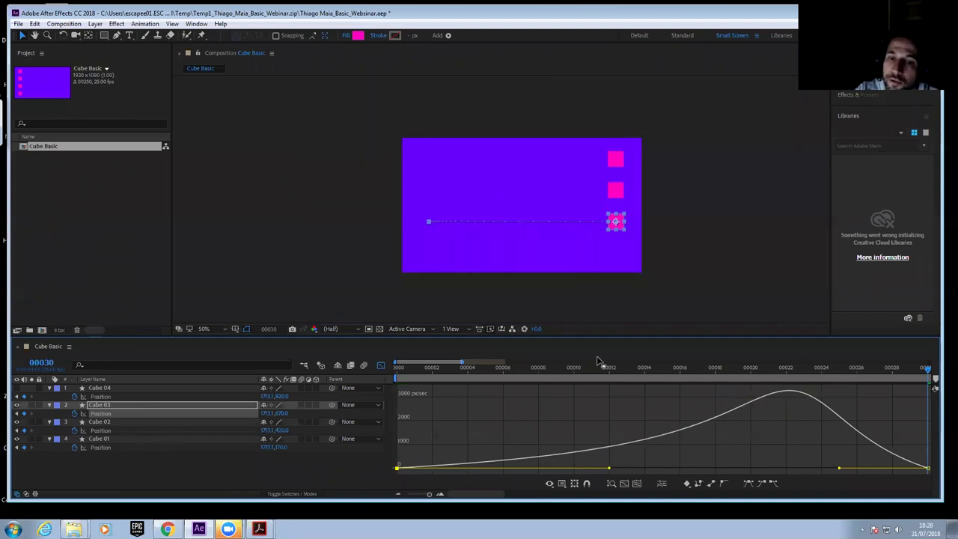
drag(610, 466, 643, 464)
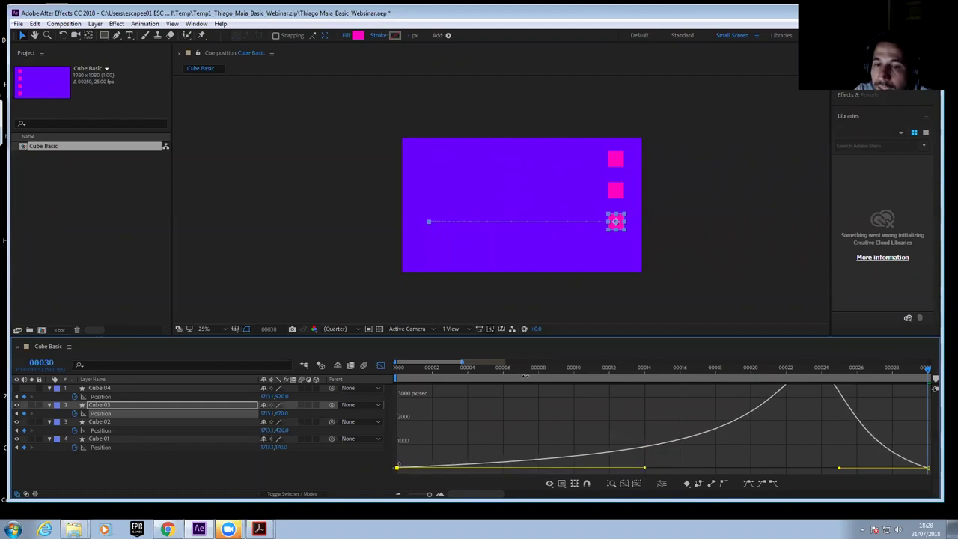
key(space)
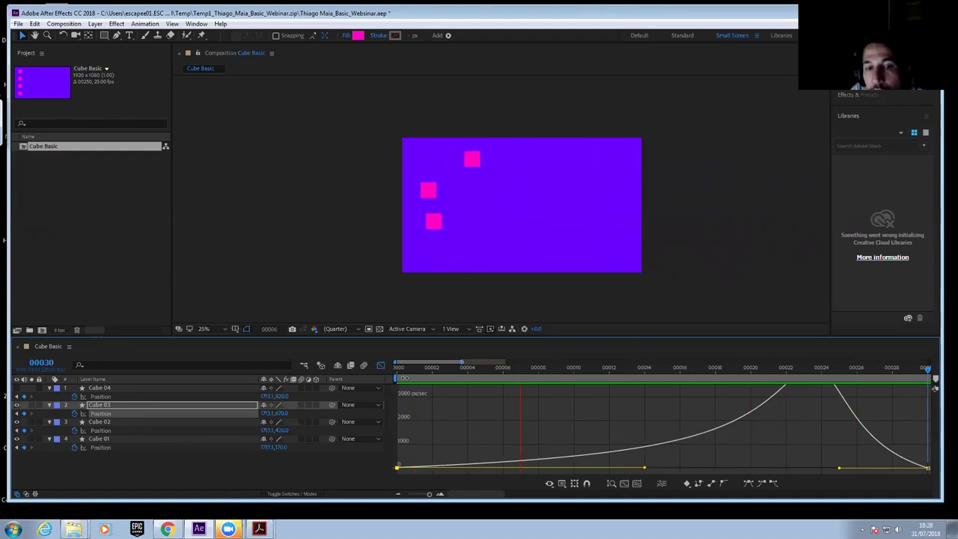
Watch the pink squares slide in the layer-bar view, then return to the speed graph
click(380, 366)
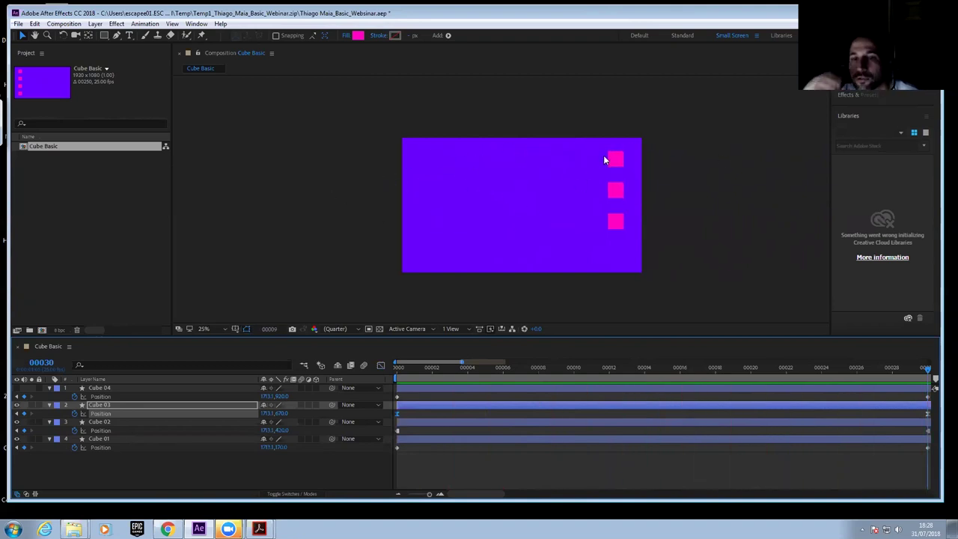
click(432, 224)
drag(408, 362, 420, 358)
scroll(450, 270, up, 1)
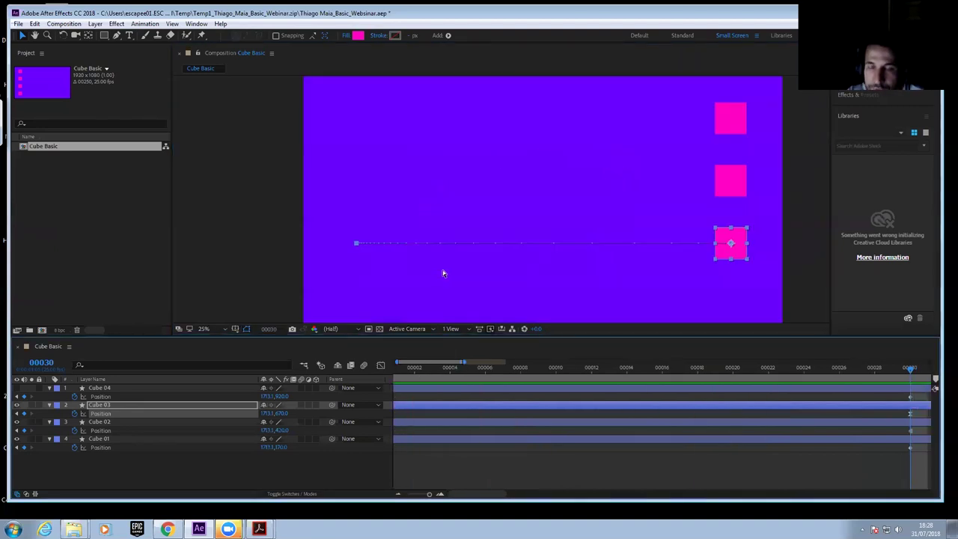
key(space)
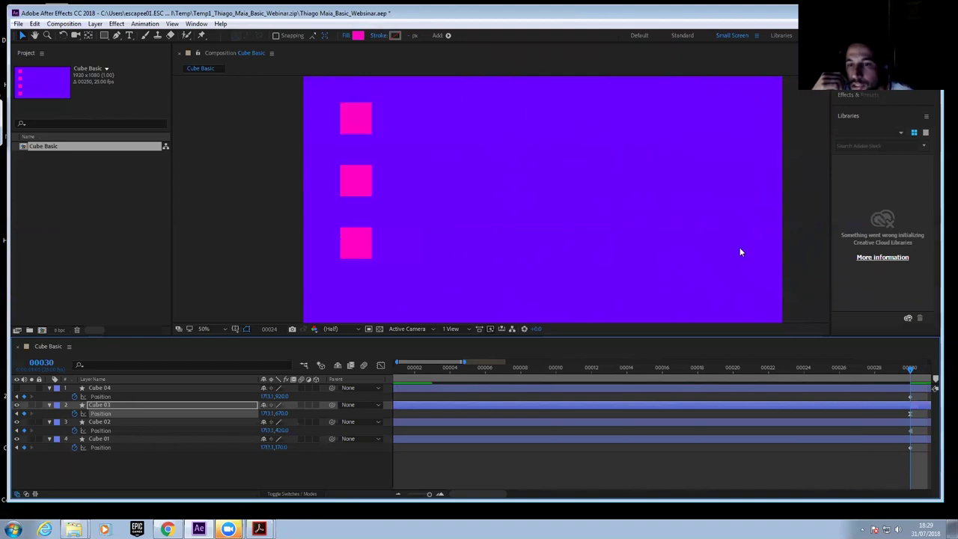
click(379, 365)
Drag the influence handle further right so Cube 03's speed climbs to frame 30, then replay the animation
click(636, 483)
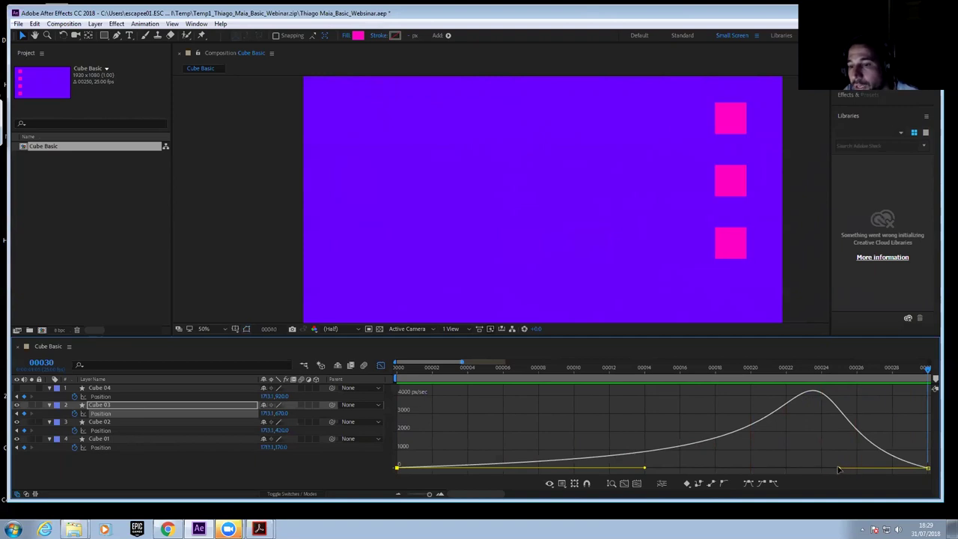
drag(838, 469, 911, 428)
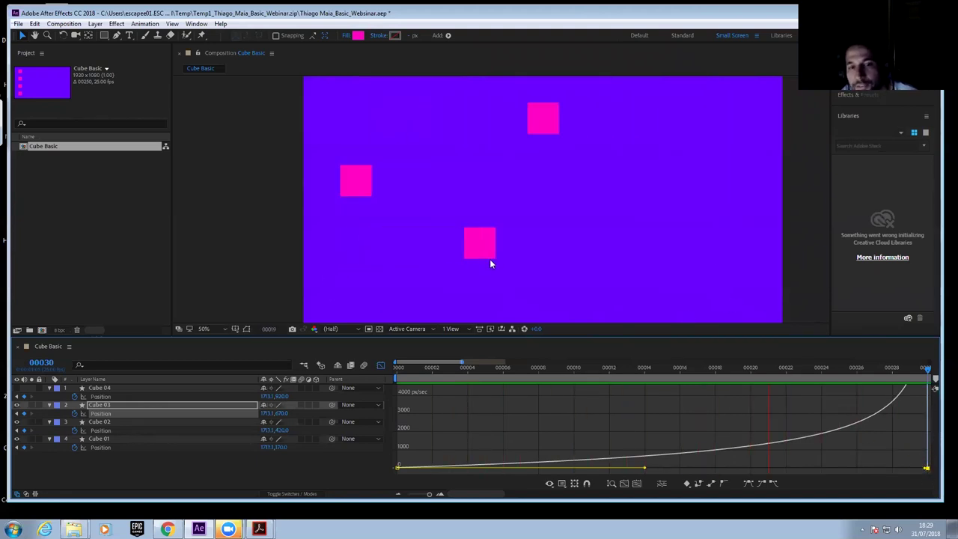
click(229, 290)
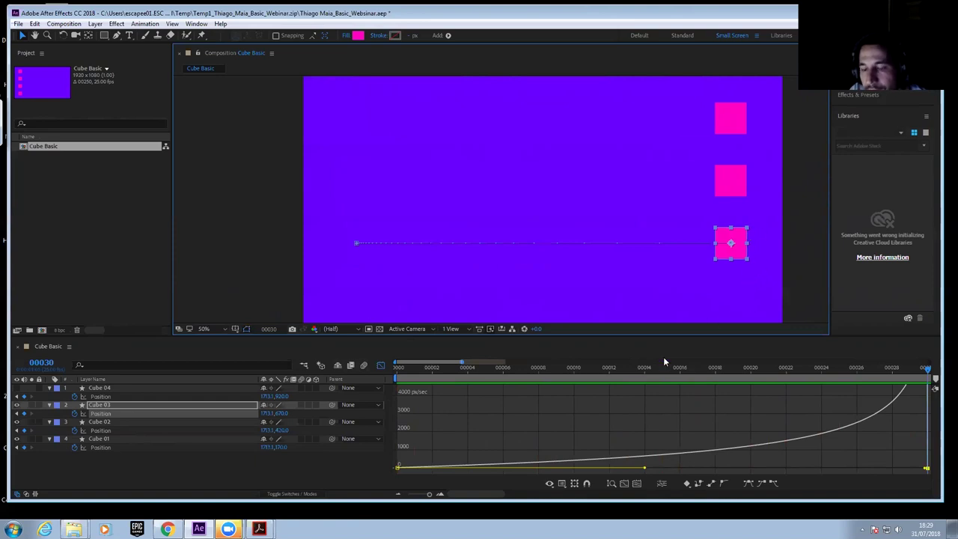
key(space)
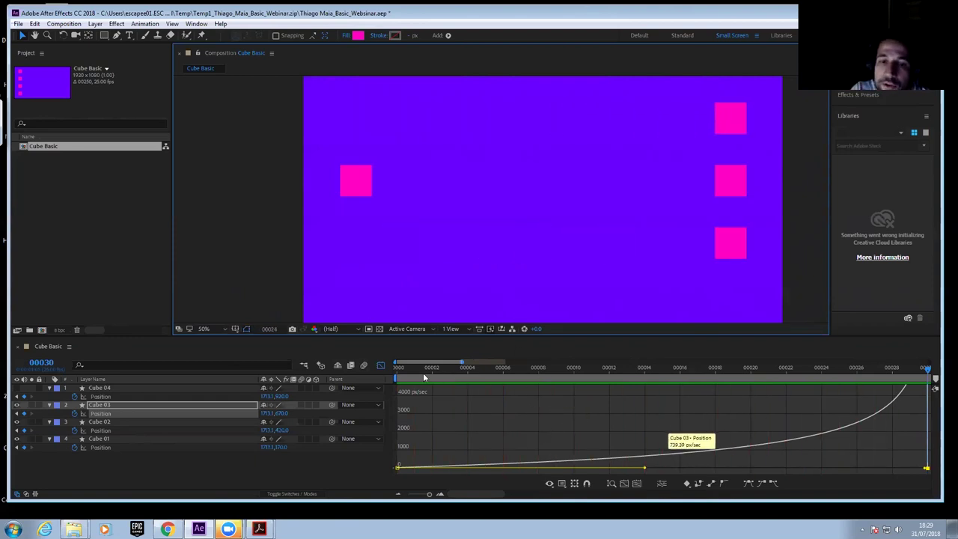
key(space)
Reshape Cube 03's influence handles into a sharp speed peak near frame 15, then preview and scrub
drag(576, 368, 538, 368)
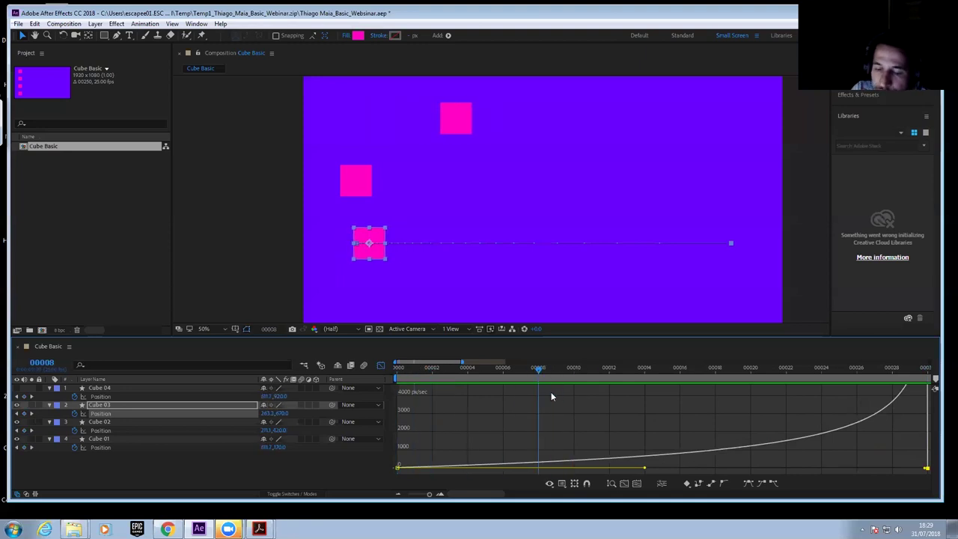
click(637, 484)
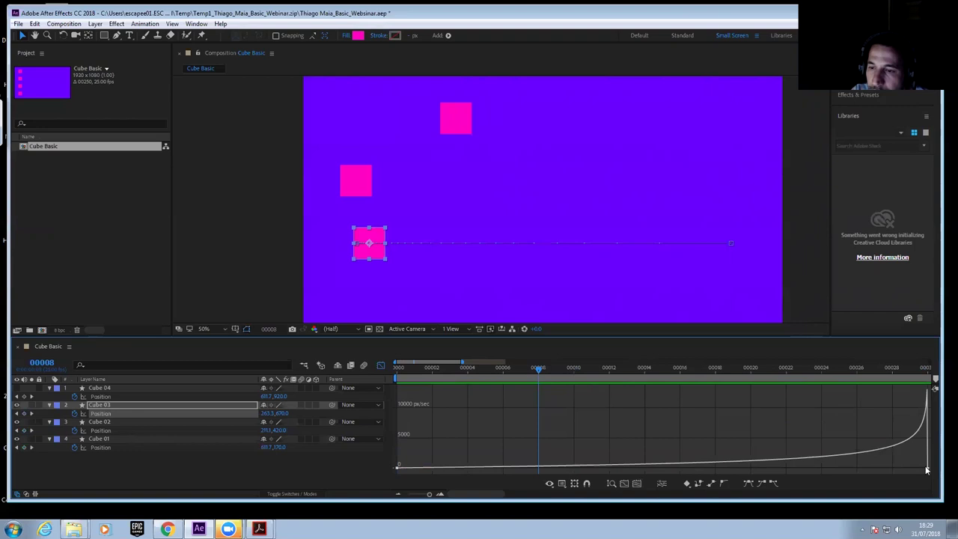
drag(925, 469, 701, 479)
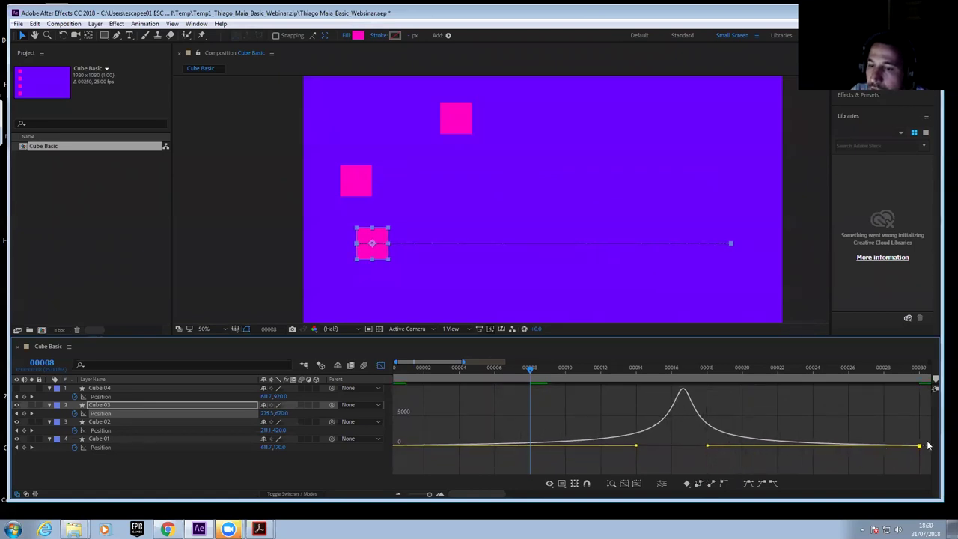
drag(633, 448, 601, 453)
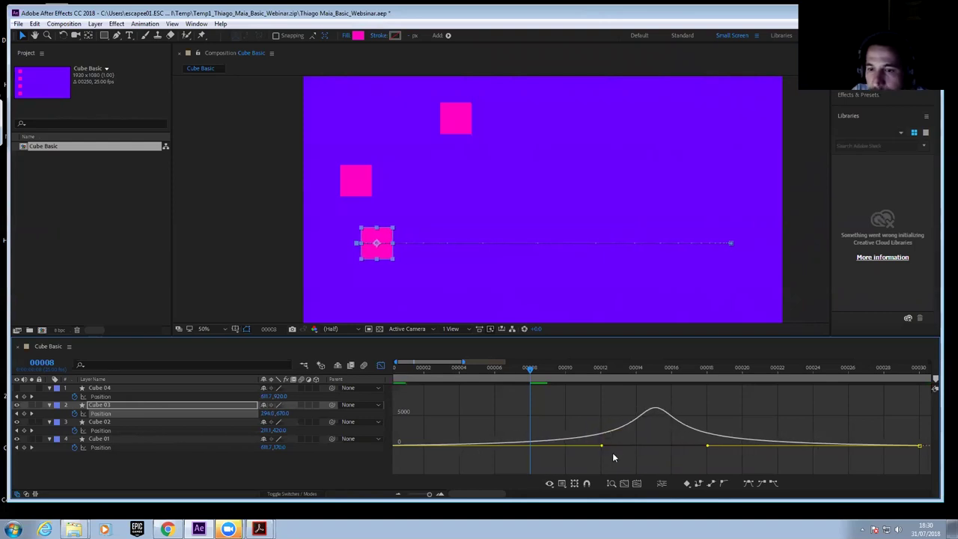
drag(707, 446, 736, 443)
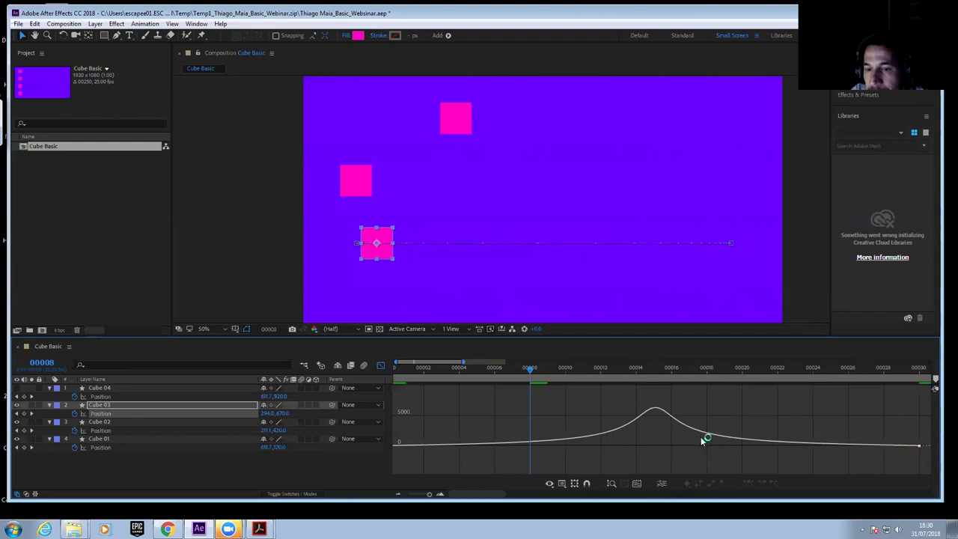
key(space)
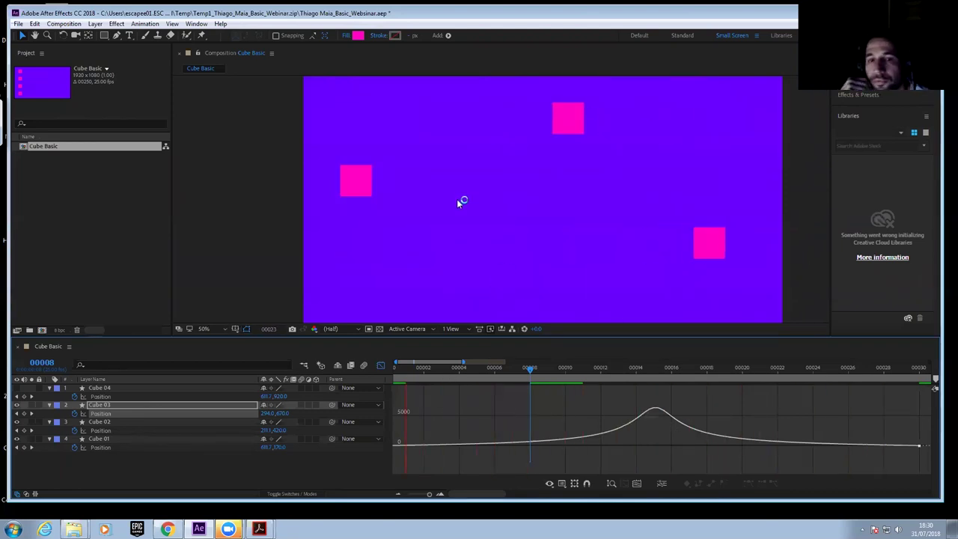
drag(533, 368, 507, 377)
Zoom the composition out to 25%, return to the layer bars and select Cube 04
key(comma)
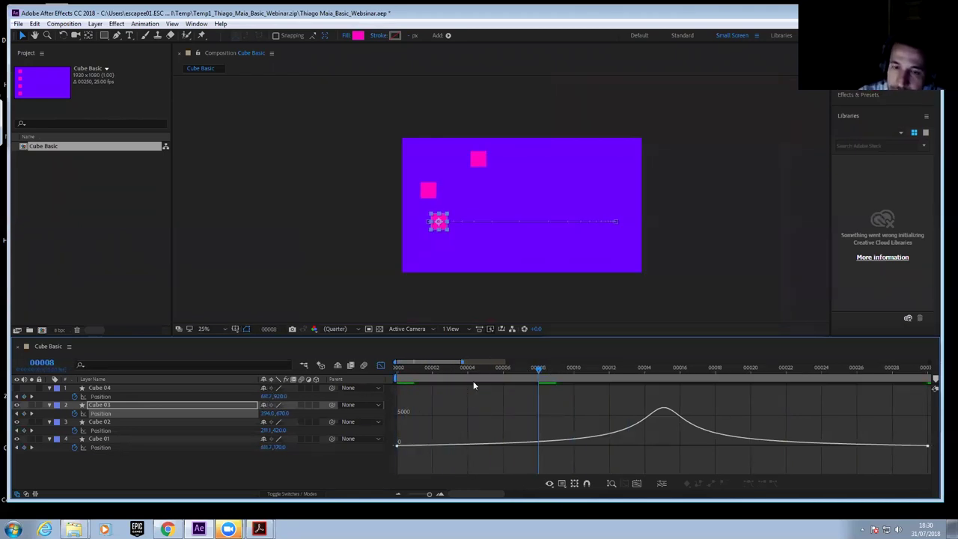
click(377, 368)
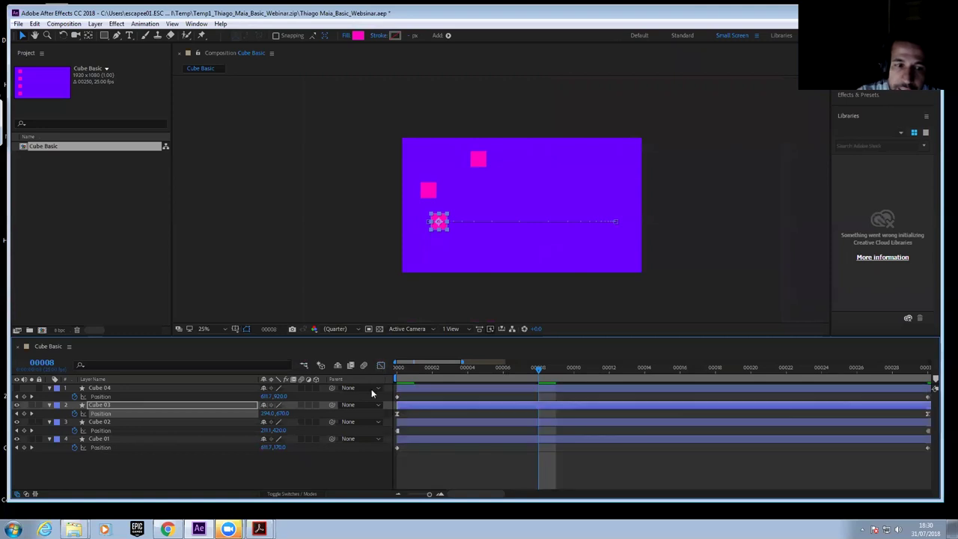
click(98, 388)
Scrub from the start, make Cube 04 visible, and bring up the animation-principles PDF
key(Home)
click(468, 367)
drag(483, 364, 627, 367)
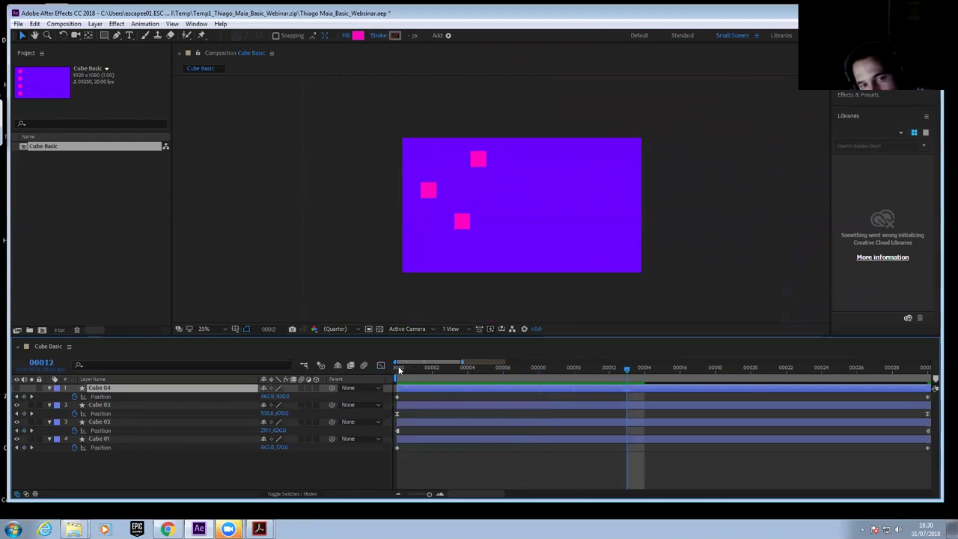
click(17, 388)
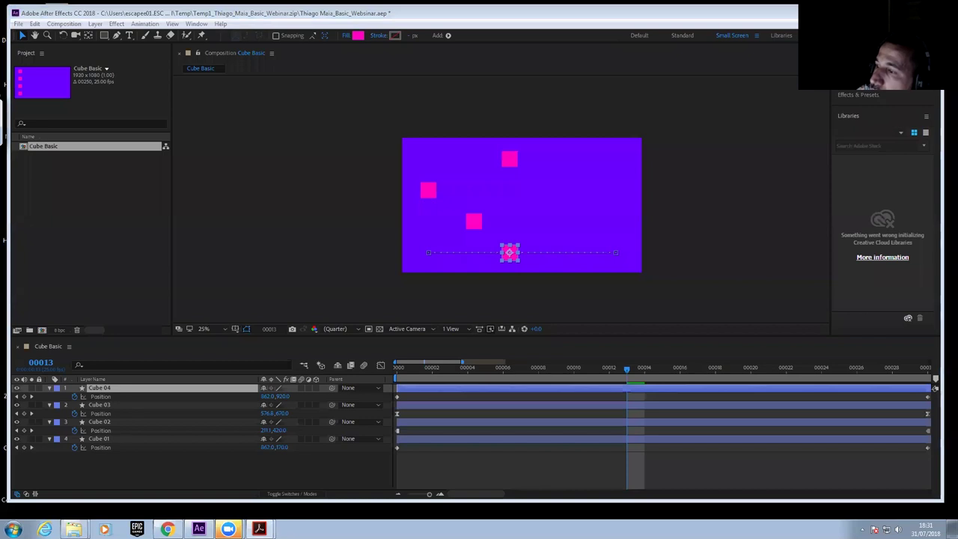
click(259, 529)
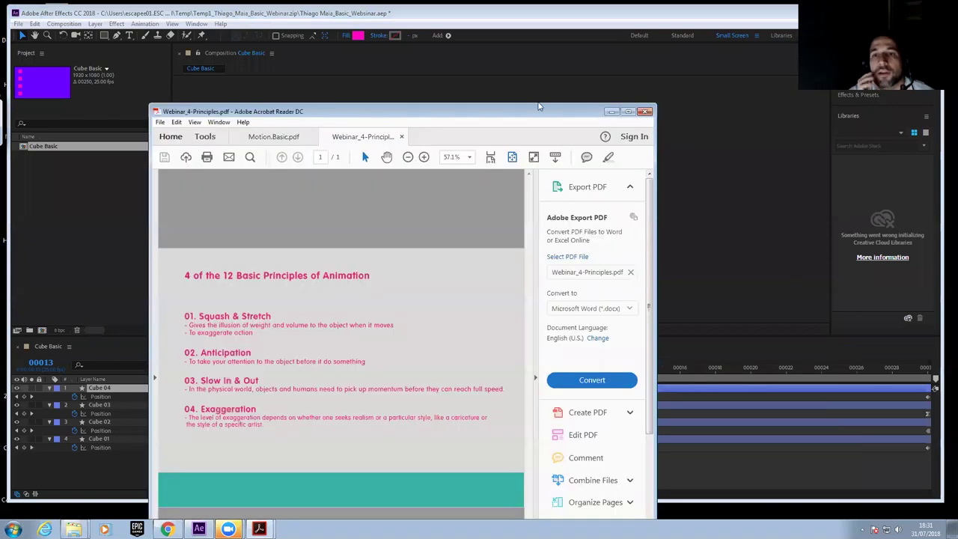
Maximize the PDF at 128% zoom and select the title '12 Basic Principles of Animation'
click(627, 109)
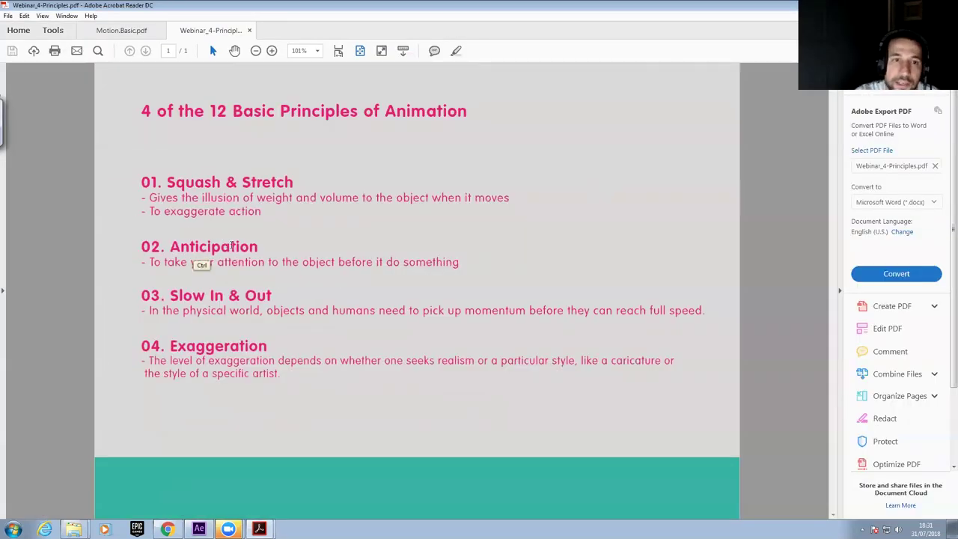
scroll(203, 265, up, 2)
drag(153, 125, 481, 125)
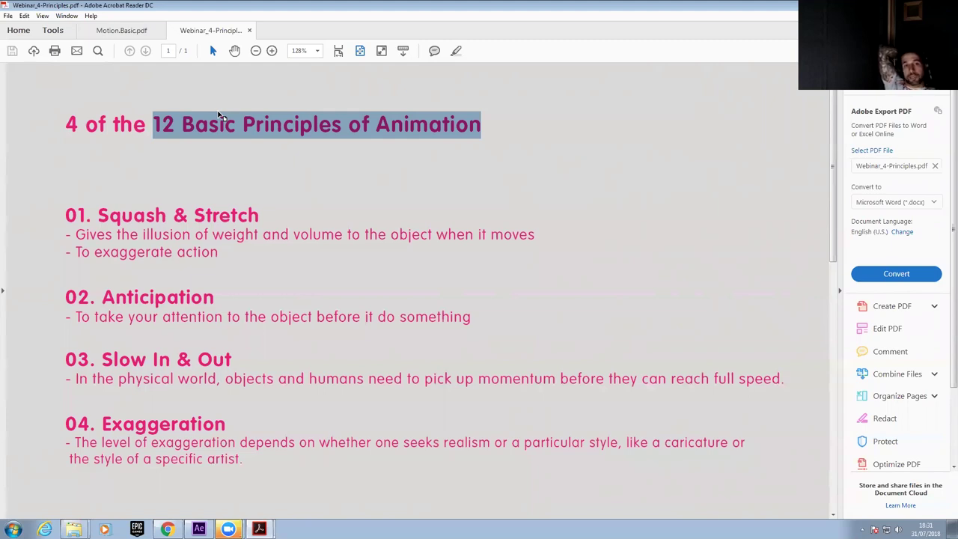
click(156, 126)
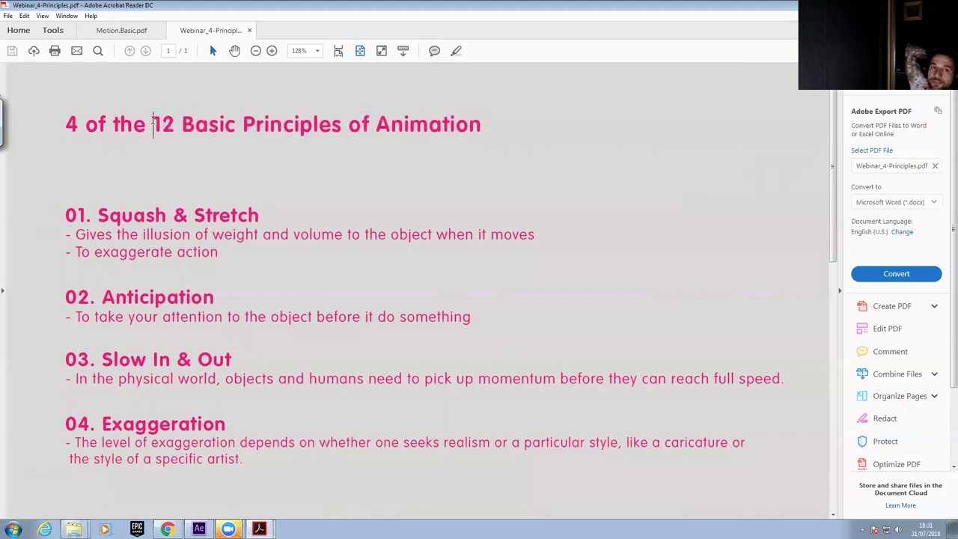
drag(153, 124, 481, 126)
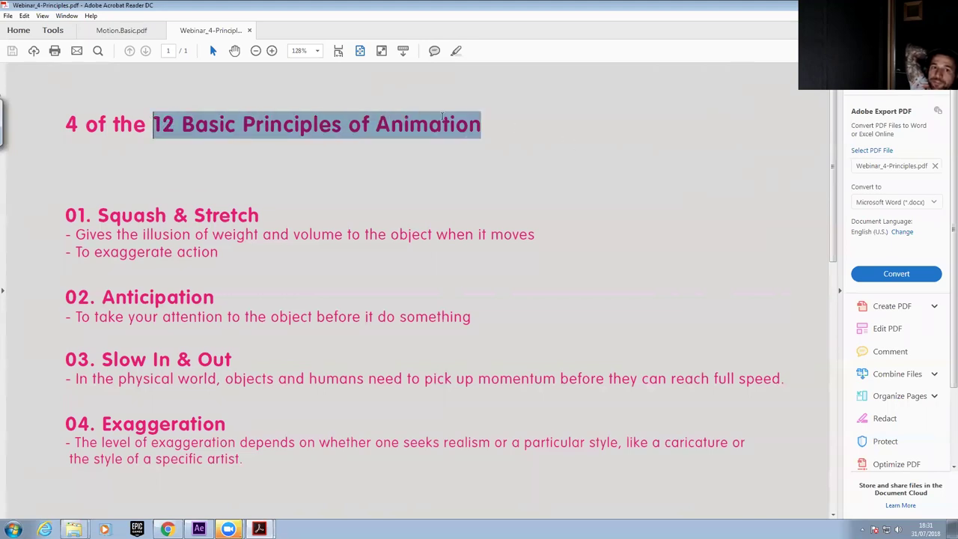
Highlight the number 4 in the title and the heading '01. Squash & Stretch'
drag(64, 124, 77, 125)
click(64, 124)
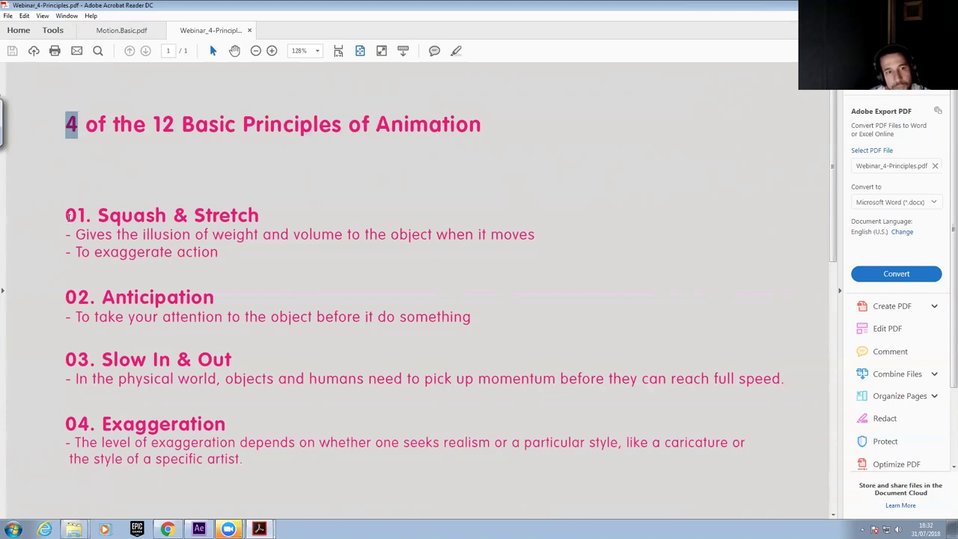
drag(68, 216, 296, 211)
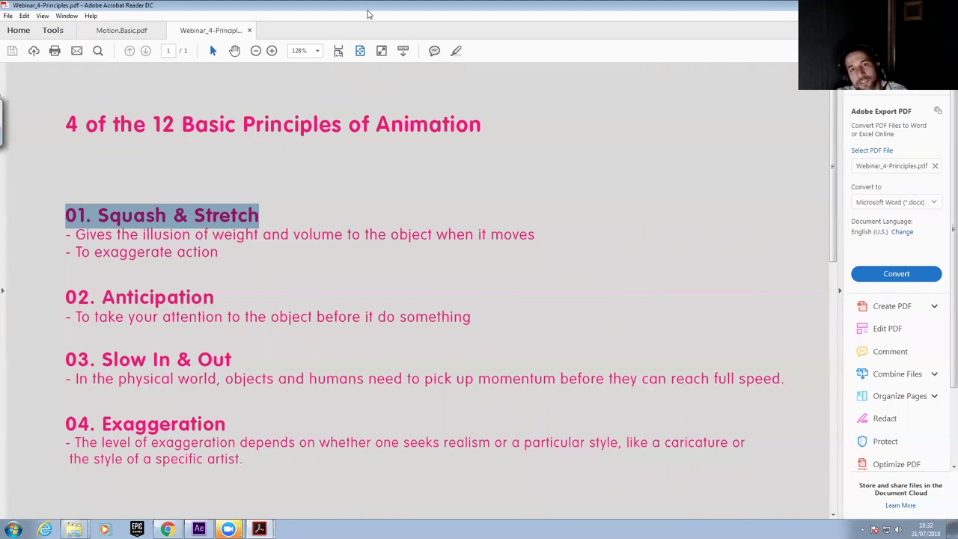
mouse_move(365, 12)
mouse_down()
mouse_move(490, 288)
mouse_move(352, 15)
mouse_up()
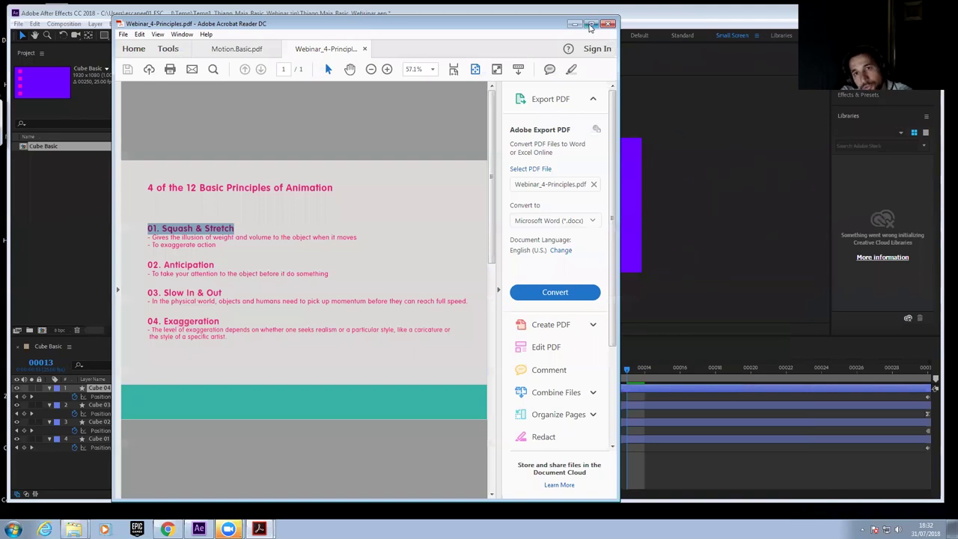
click(589, 25)
drag(75, 252, 209, 252)
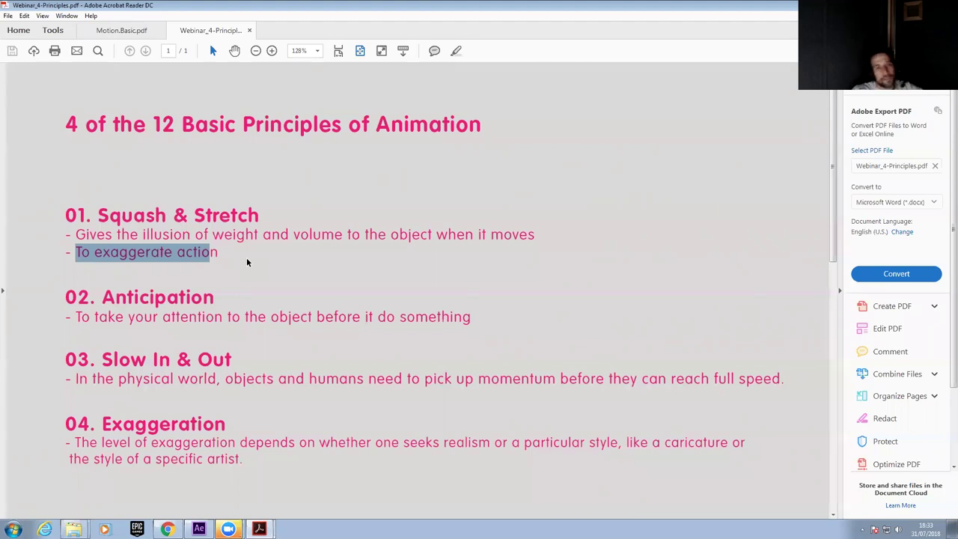
drag(63, 295, 234, 299)
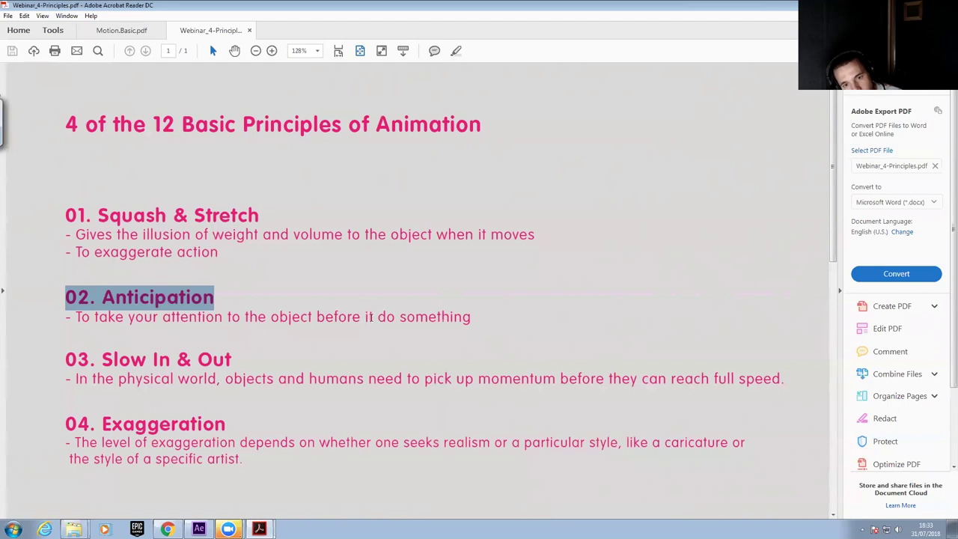
drag(317, 316, 470, 316)
click(459, 316)
drag(317, 317, 472, 316)
click(470, 317)
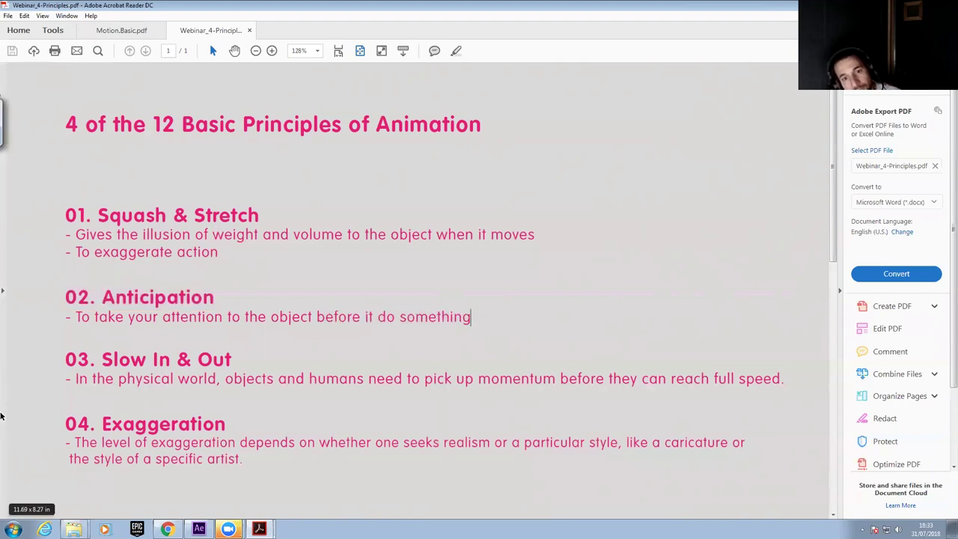
key(Left)
key(Left)
key(Left)
key(Left)
key(Left)
key(Left)
key(Left)
key(Left)
key(Left)
key(Left)
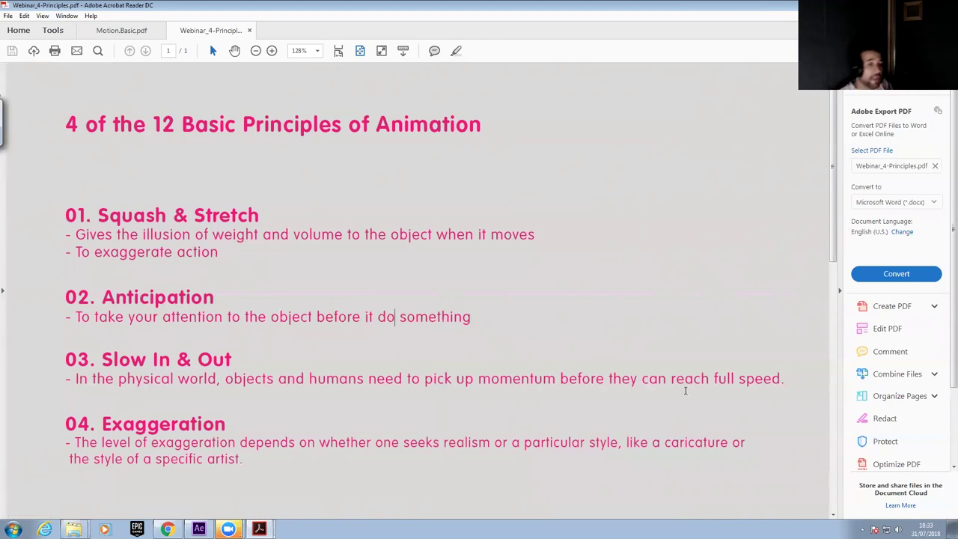
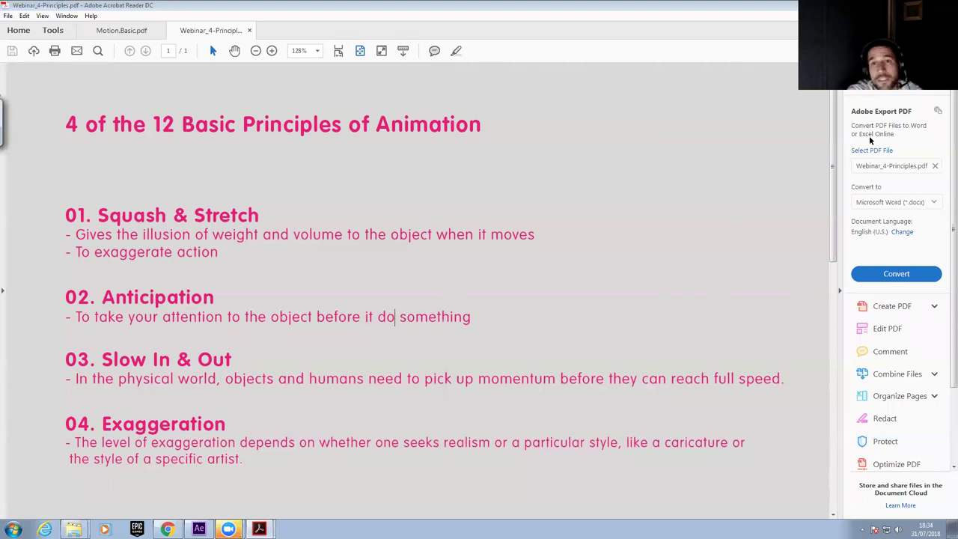
Highlight the 02. Anticipation principle and its description in the PDF
double_click(489, 19)
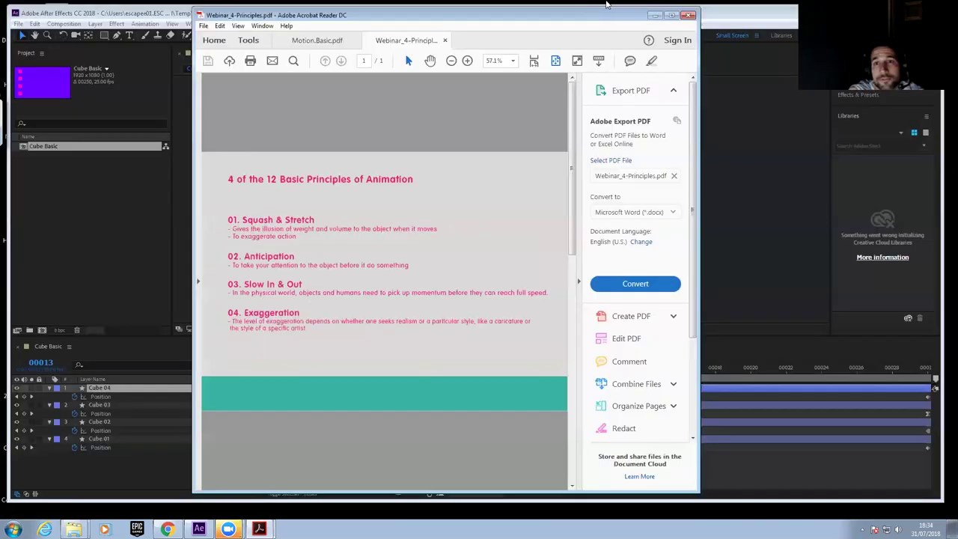
click(671, 15)
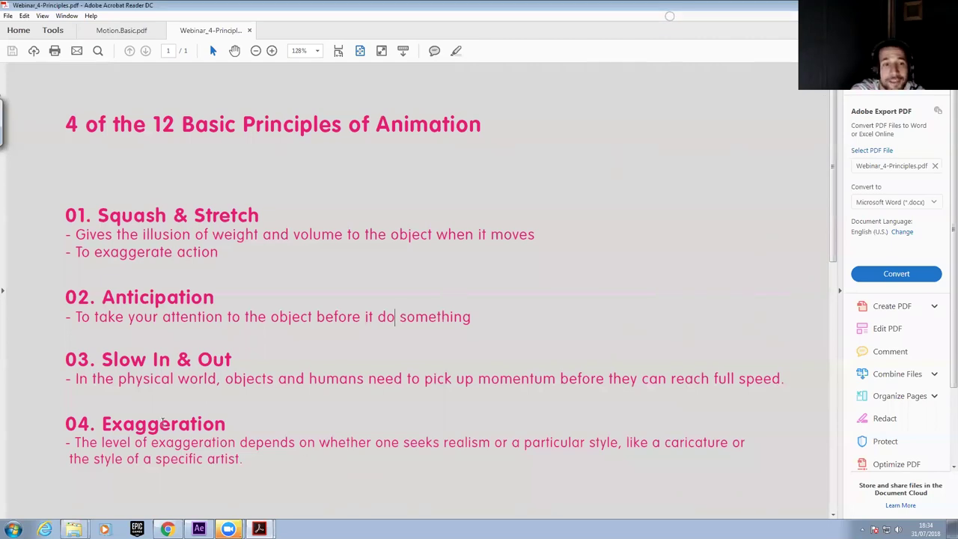
drag(66, 290, 583, 313)
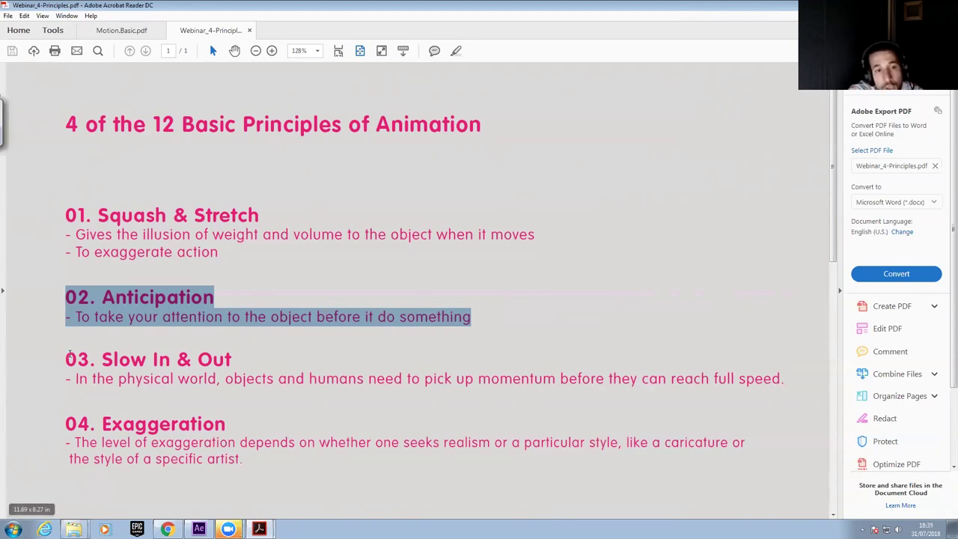
Highlight the 03. Slow In & Out heading with its description, then restore the reader window
drag(64, 360, 252, 359)
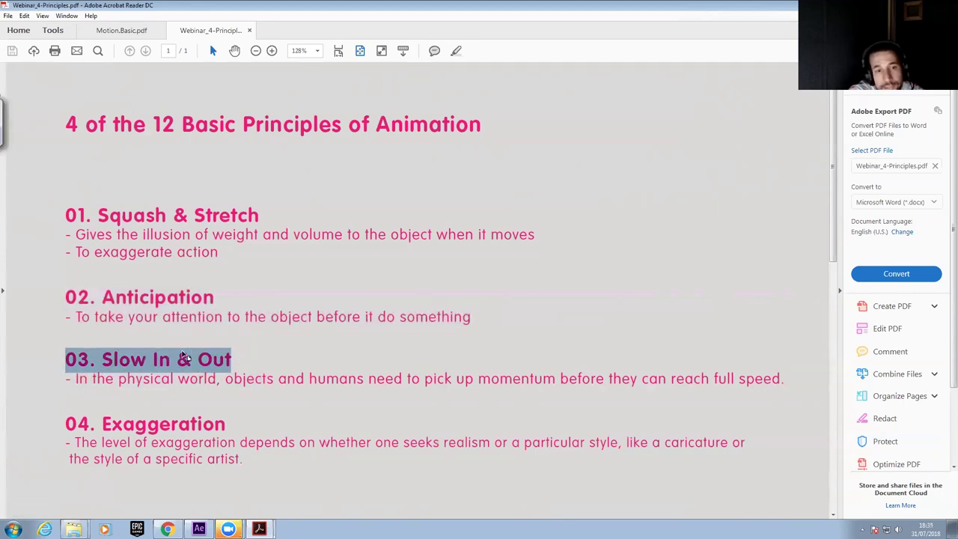
click(202, 362)
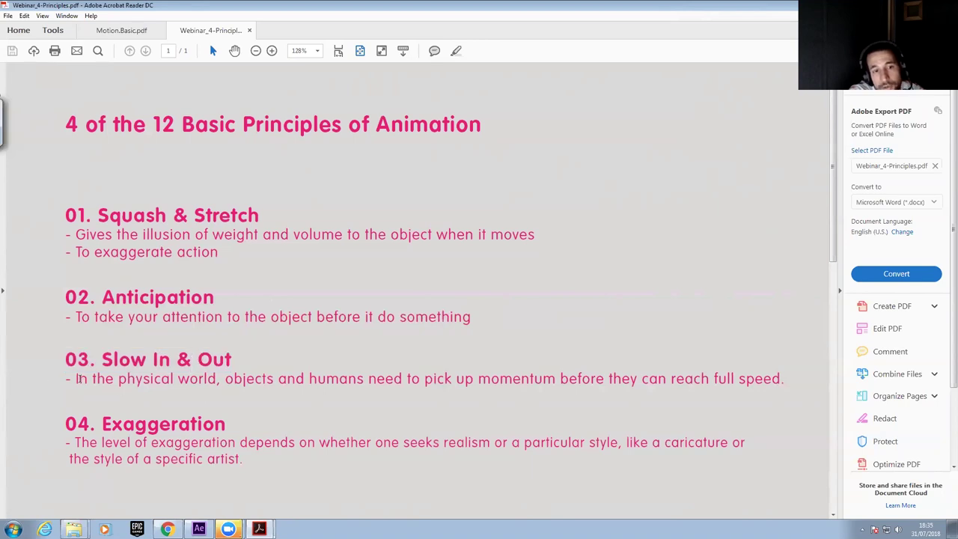
drag(65, 361, 793, 345)
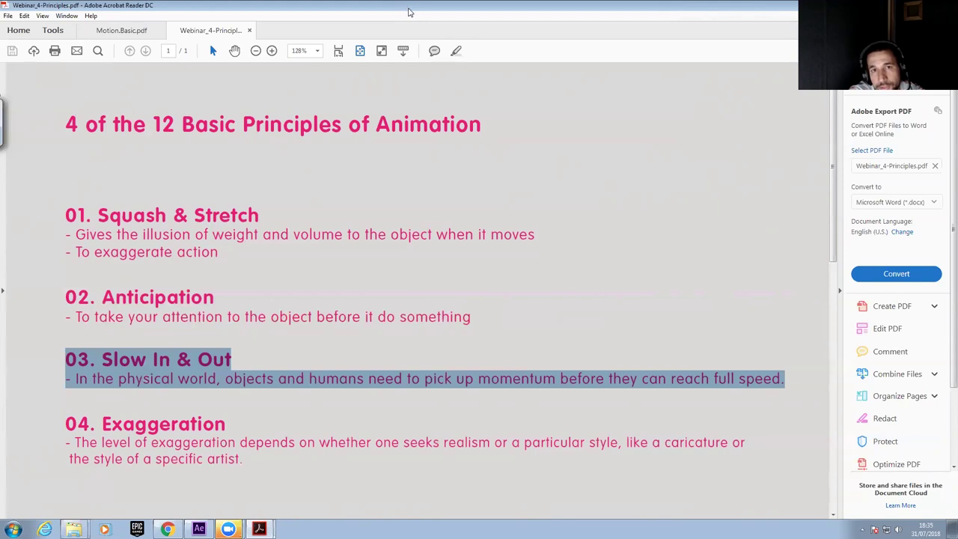
double_click(408, 11)
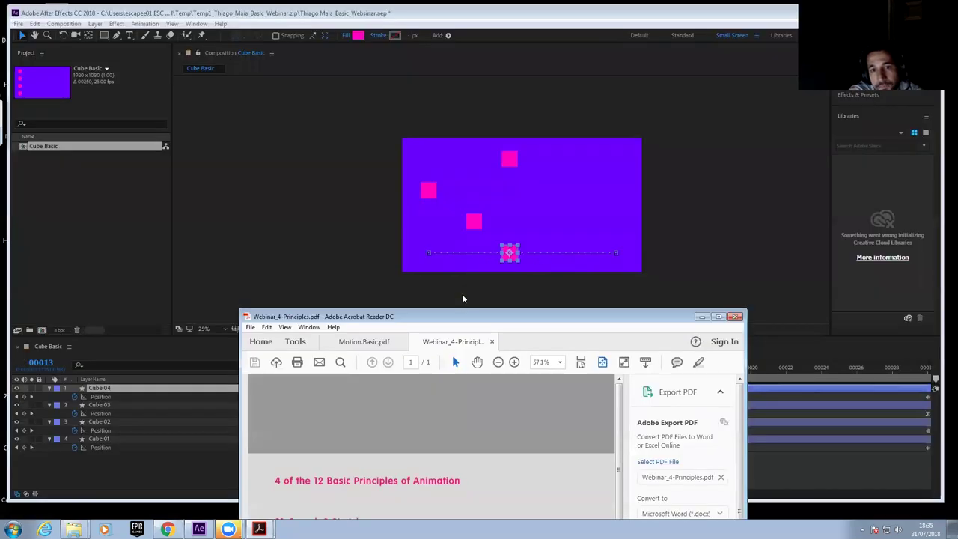
drag(495, 317, 494, 309)
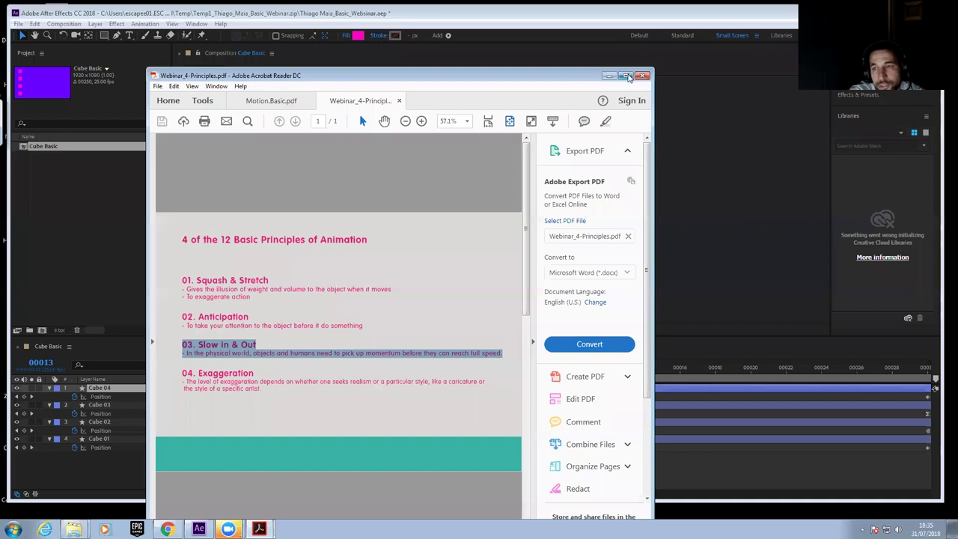
click(624, 70)
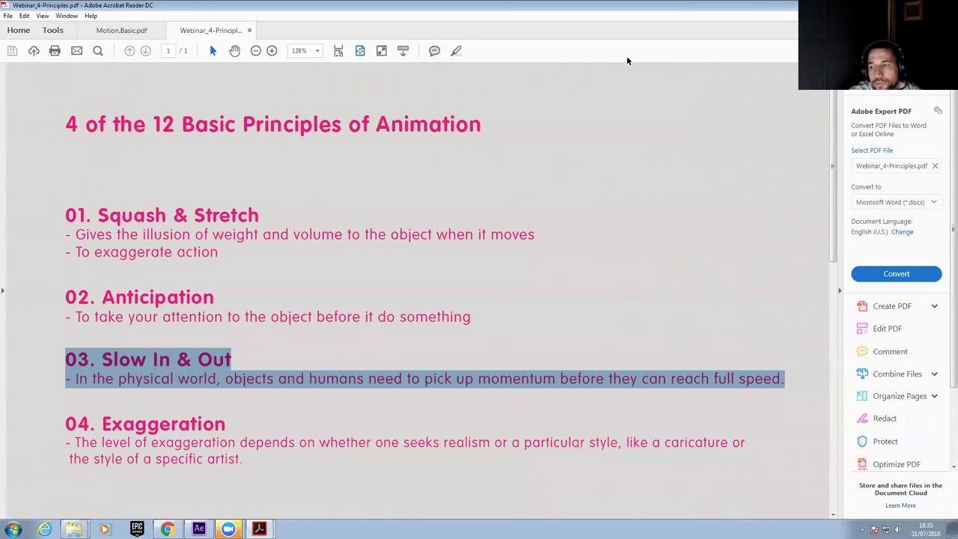
Show Cube 03's Position speed graph and drag the keyframe influences to about 14% and 100%
double_click(259, 8)
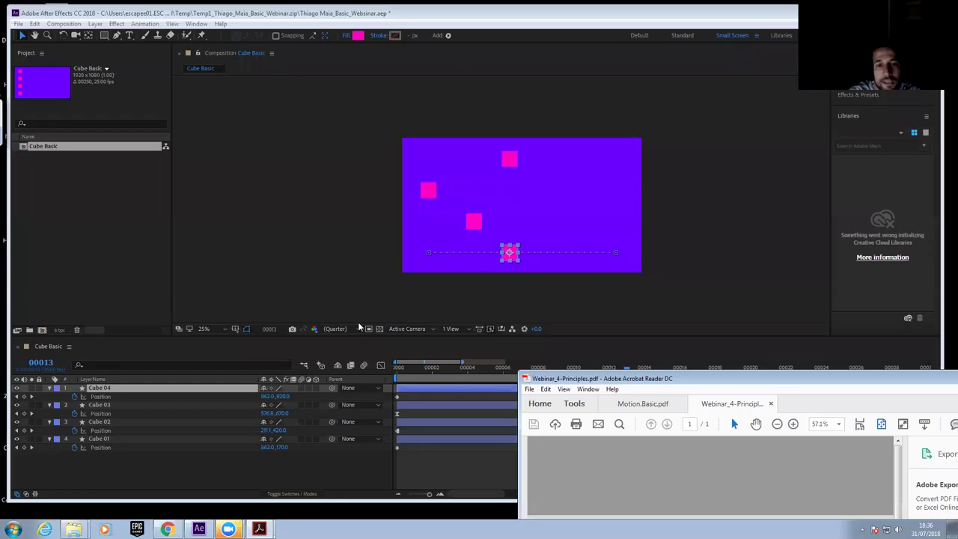
click(433, 405)
click(380, 365)
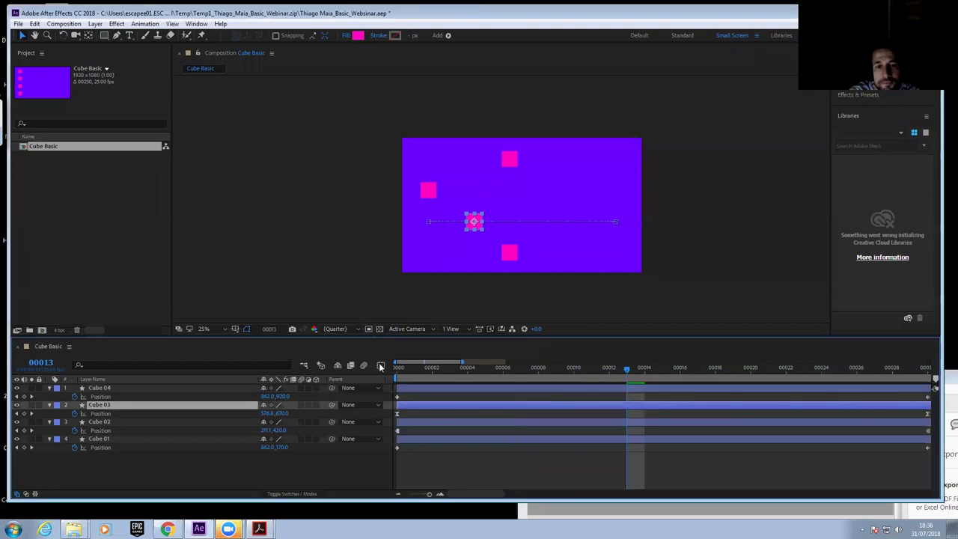
click(100, 413)
drag(387, 453, 590, 410)
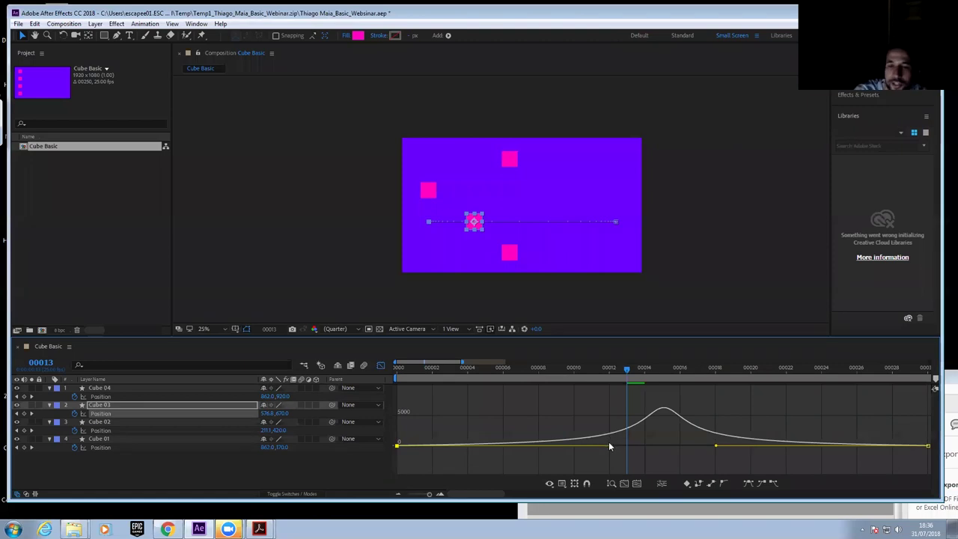
drag(609, 447, 501, 469)
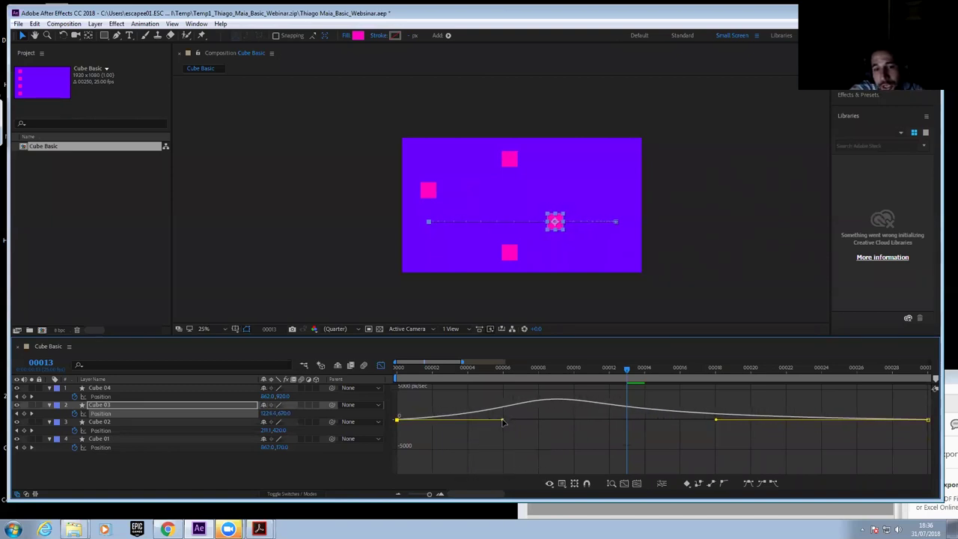
drag(509, 419, 715, 420)
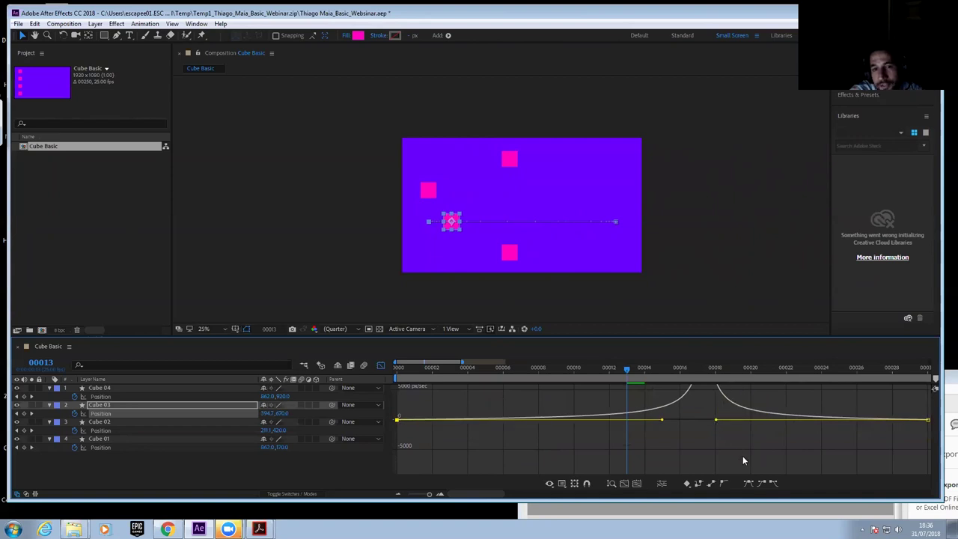
Preview the slide and lengthen the ease into Cube 03's final keyframe
click(574, 434)
key(space)
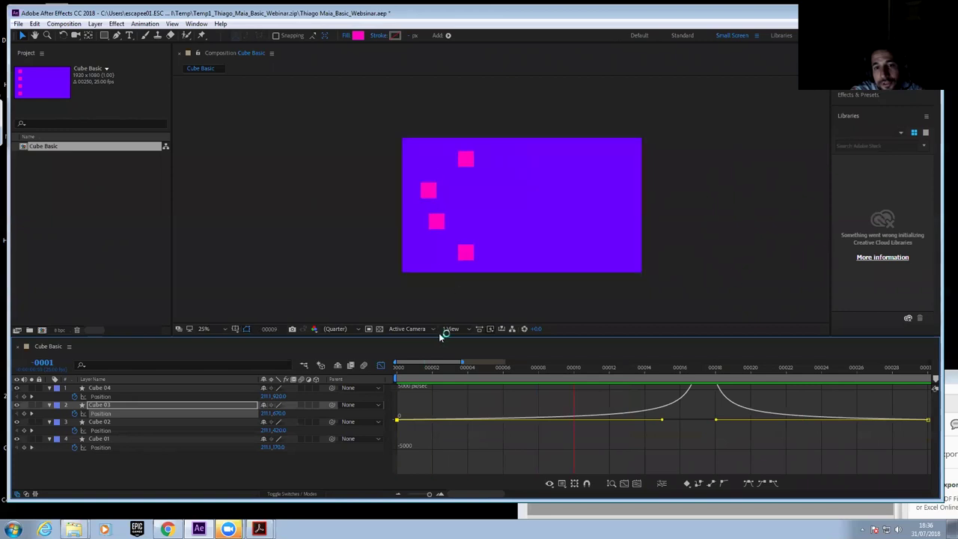
key(space)
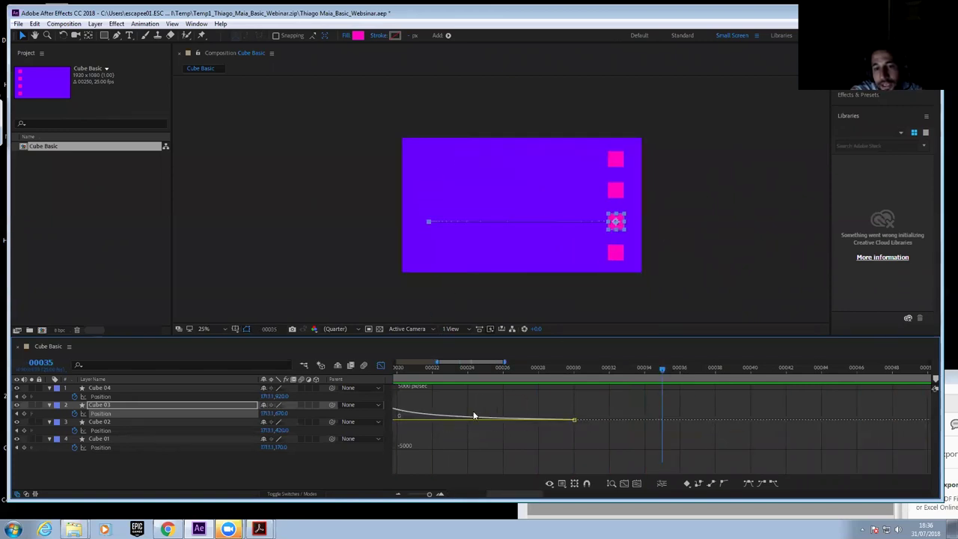
drag(461, 440, 431, 474)
key(space)
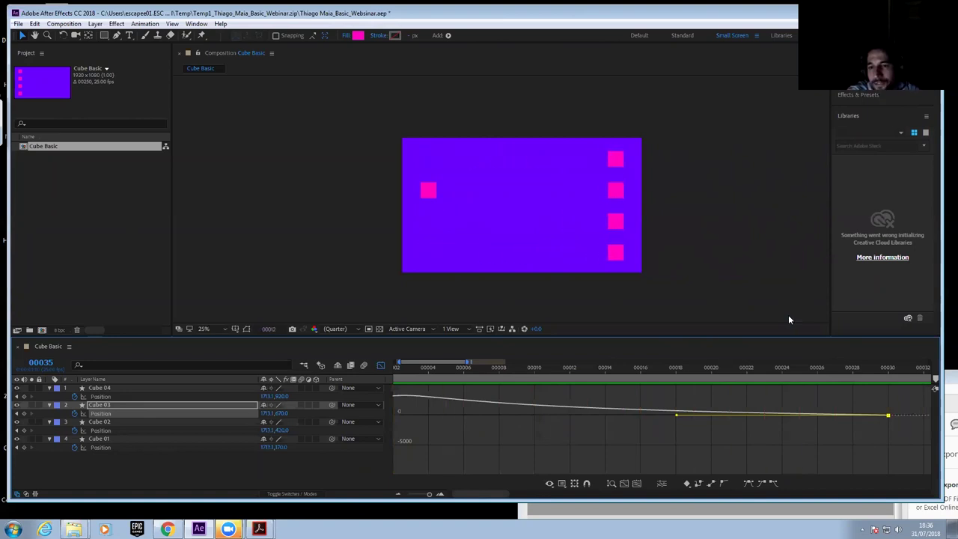
drag(677, 416, 871, 413)
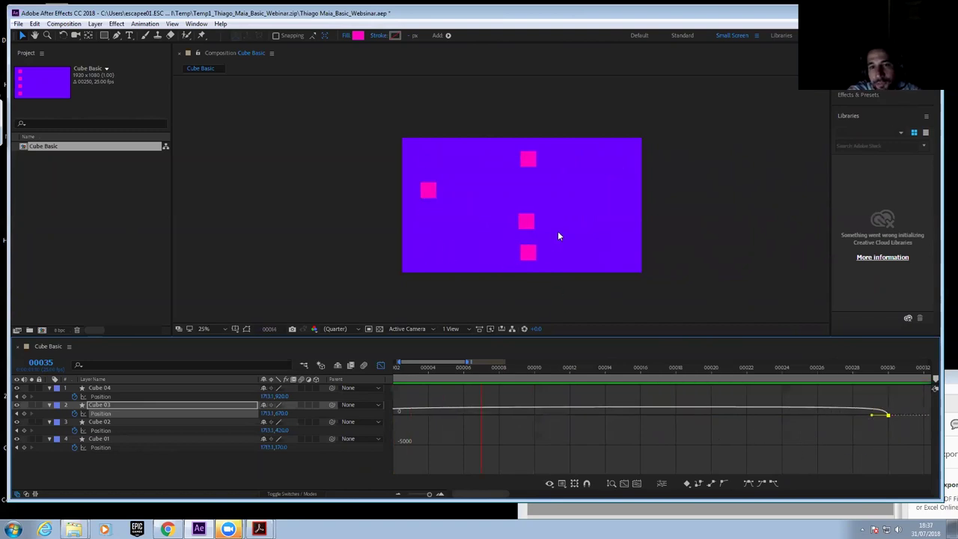
key(space)
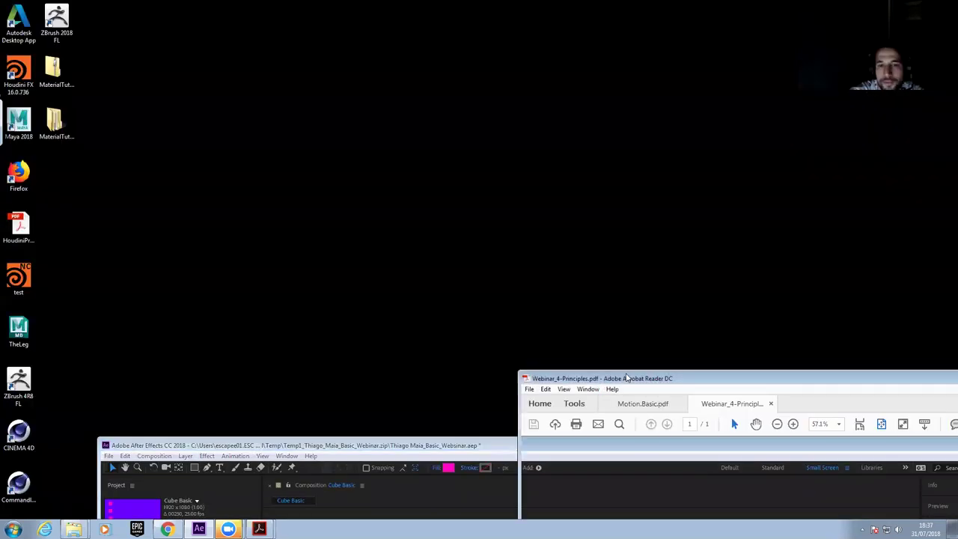
Maximize the reader and highlight the 04. Exaggeration heading and its full description
drag(848, 382, 546, 65)
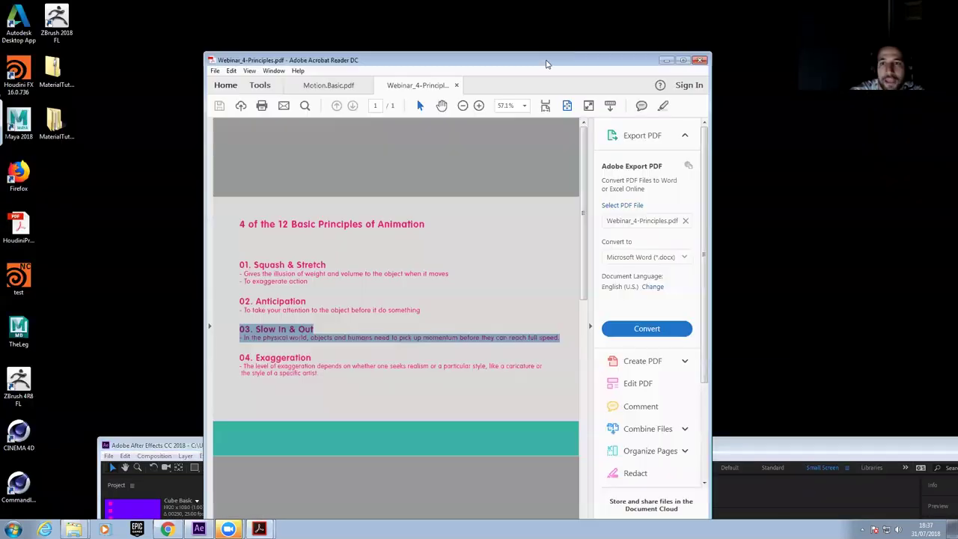
click(682, 60)
drag(103, 424, 89, 447)
click(87, 447)
drag(193, 432, 372, 415)
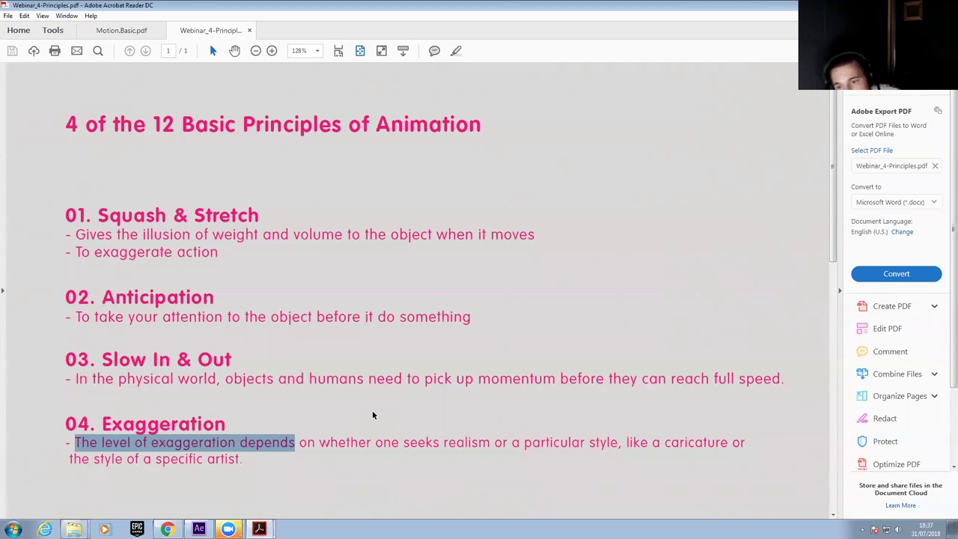
drag(244, 459, 316, 431)
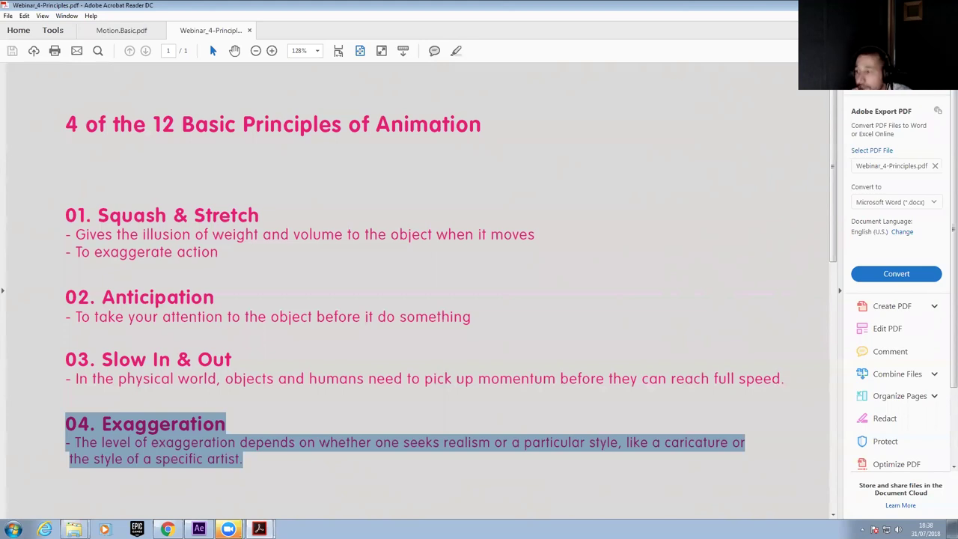
Highlight the PDF text from 04. Exaggeration up through 01. Squash & Stretch
click(238, 416)
drag(226, 423, 217, 425)
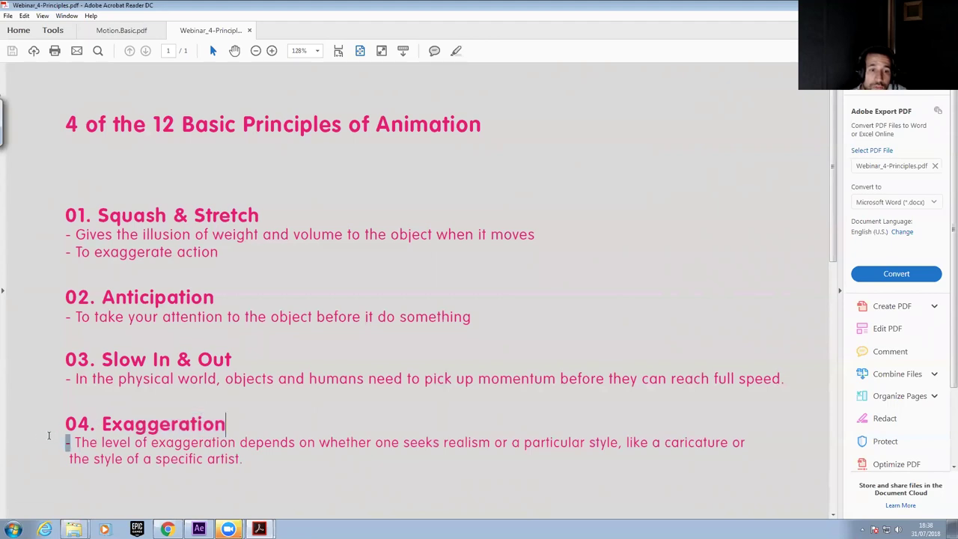
triple_click(226, 423)
click(229, 425)
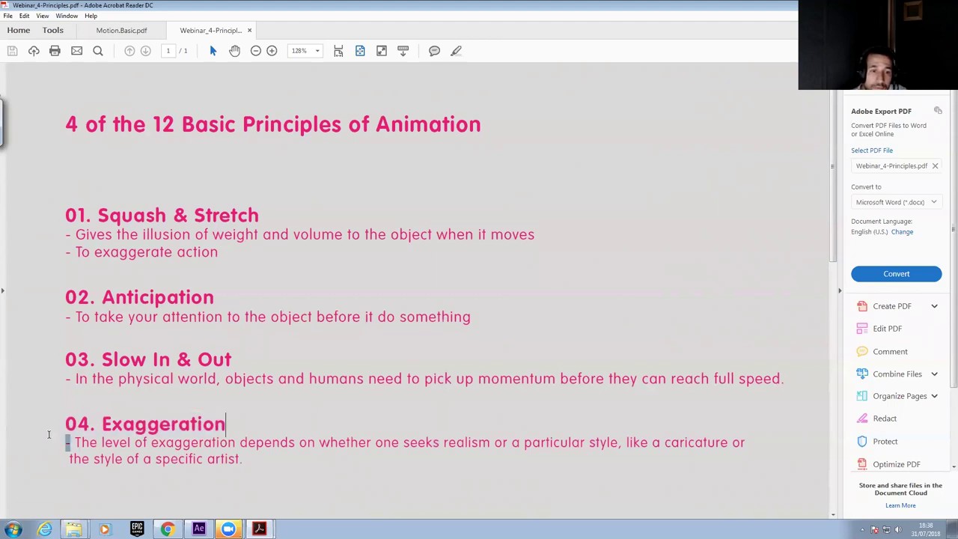
drag(226, 424, 69, 425)
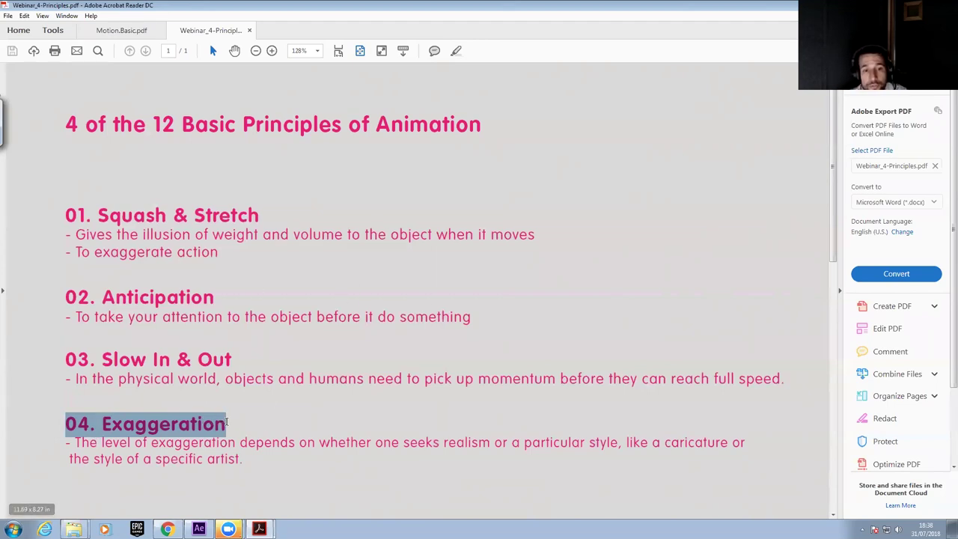
click(229, 422)
drag(226, 424, 178, 423)
drag(118, 386, 35, 246)
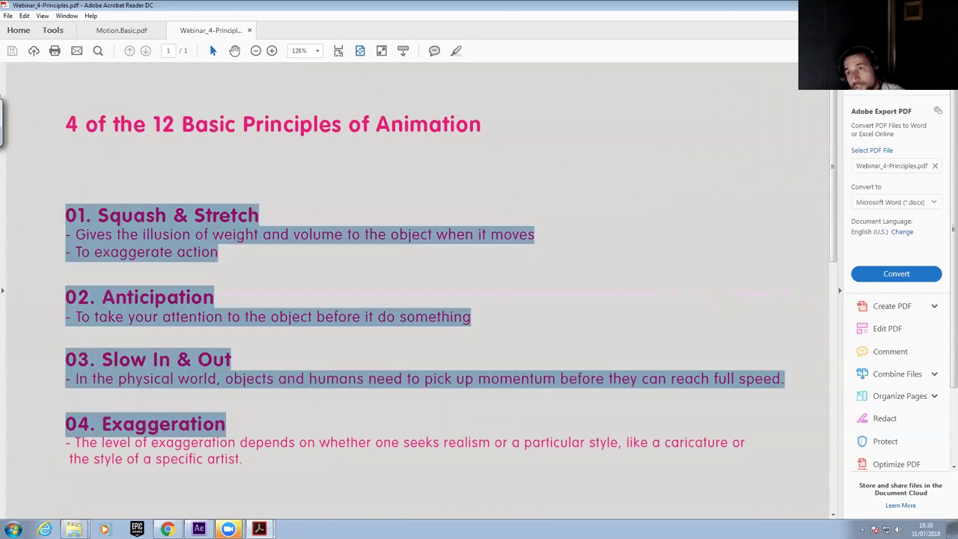
Minimize the PDF reader and move the After Effects window upward
key(super+Down)
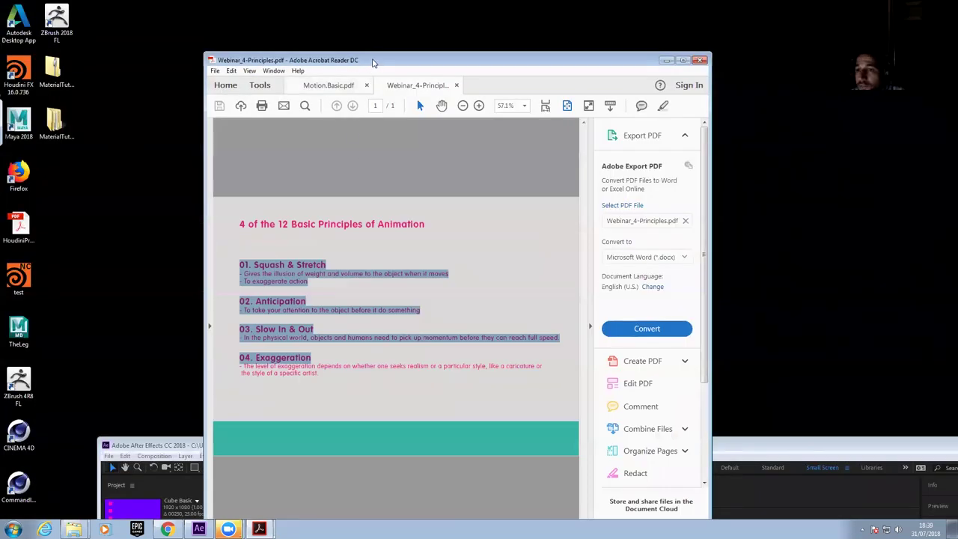
key(super+Down)
drag(742, 443, 842, 188)
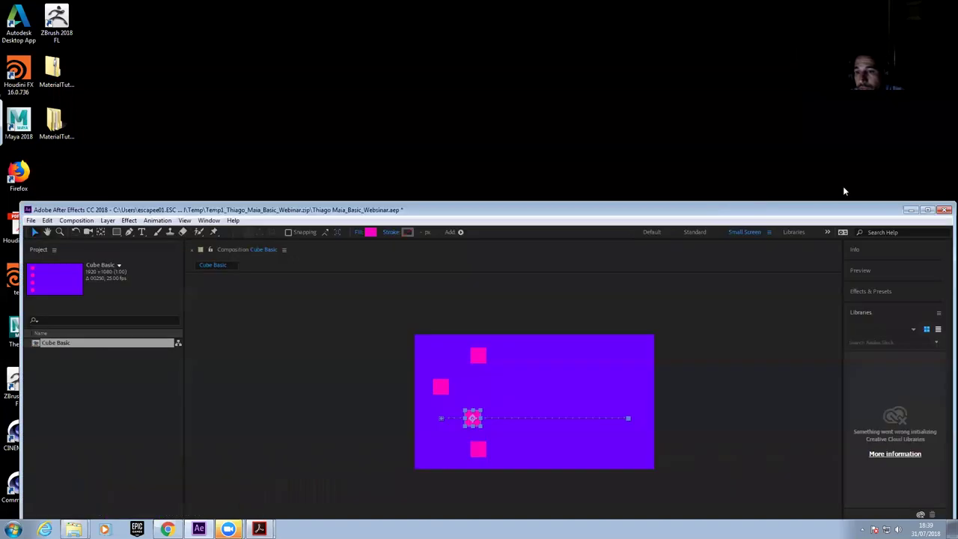
Fit Cube 03's speed graph, set both keyframe influences to about 70%, and preview the ease
click(928, 209)
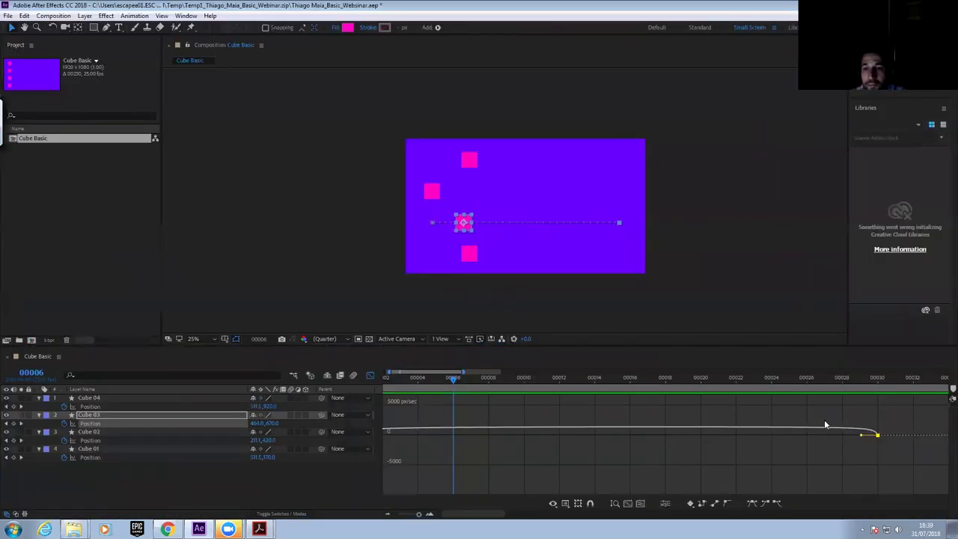
click(640, 503)
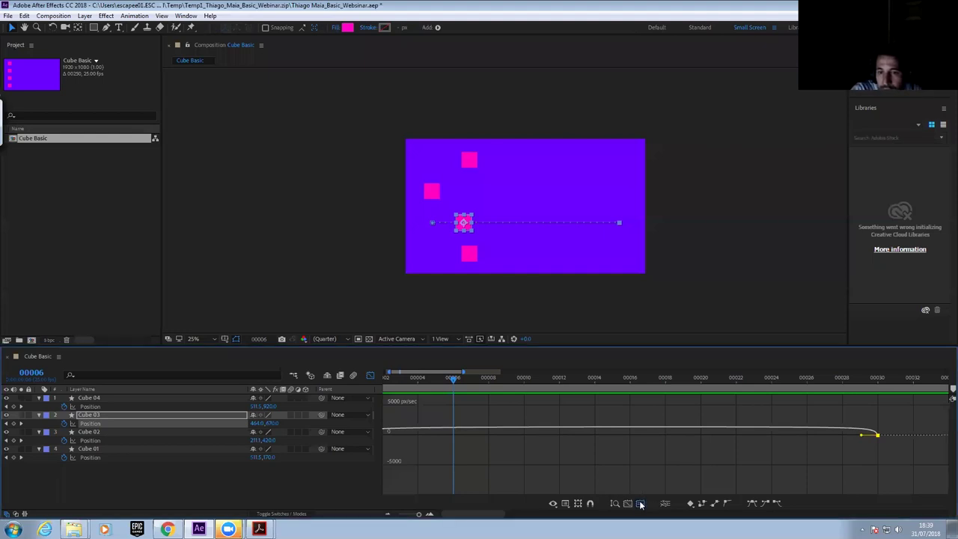
drag(928, 487, 759, 490)
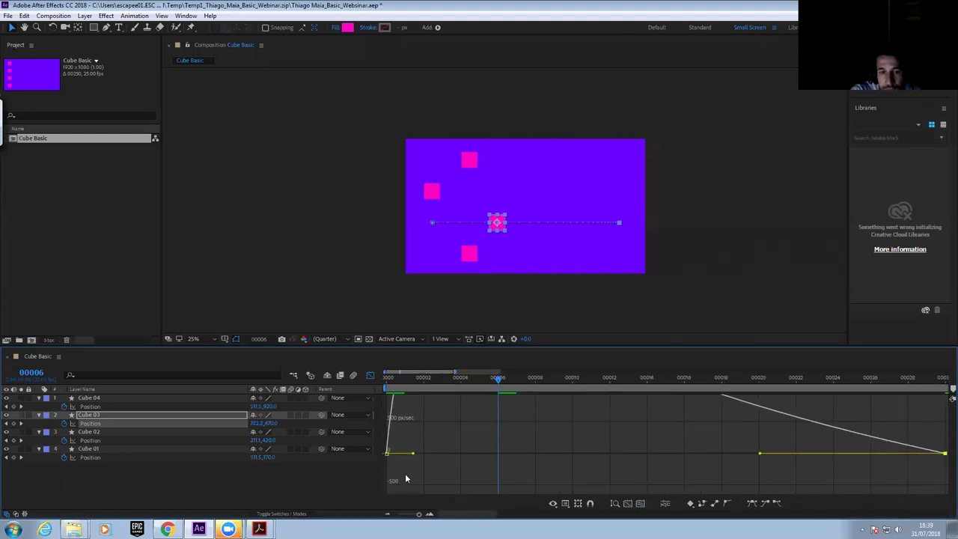
drag(413, 454, 602, 454)
key(space)
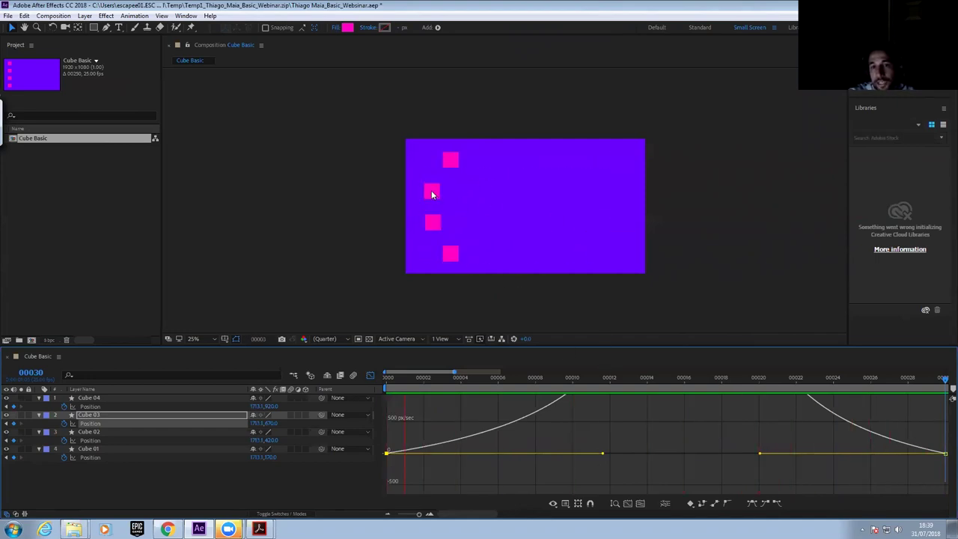
click(369, 374)
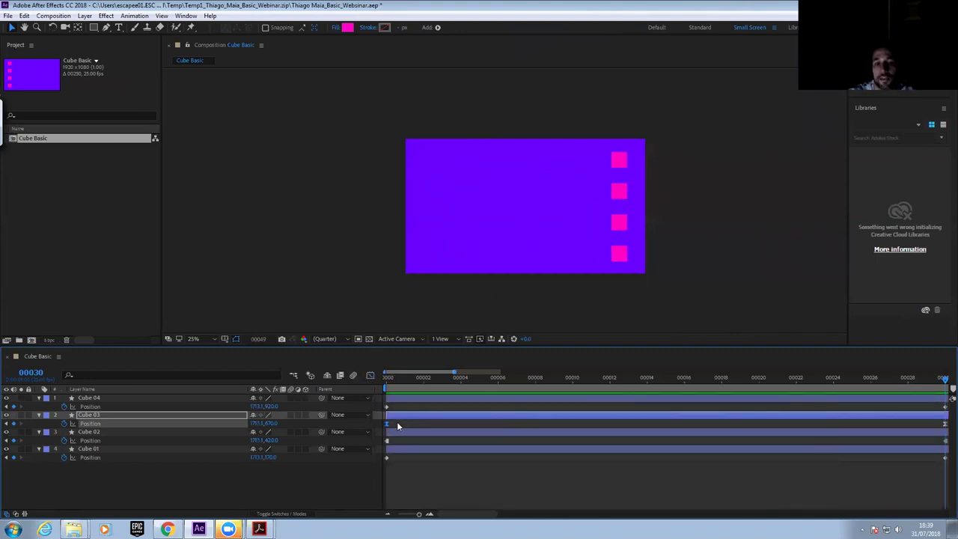
click(404, 442)
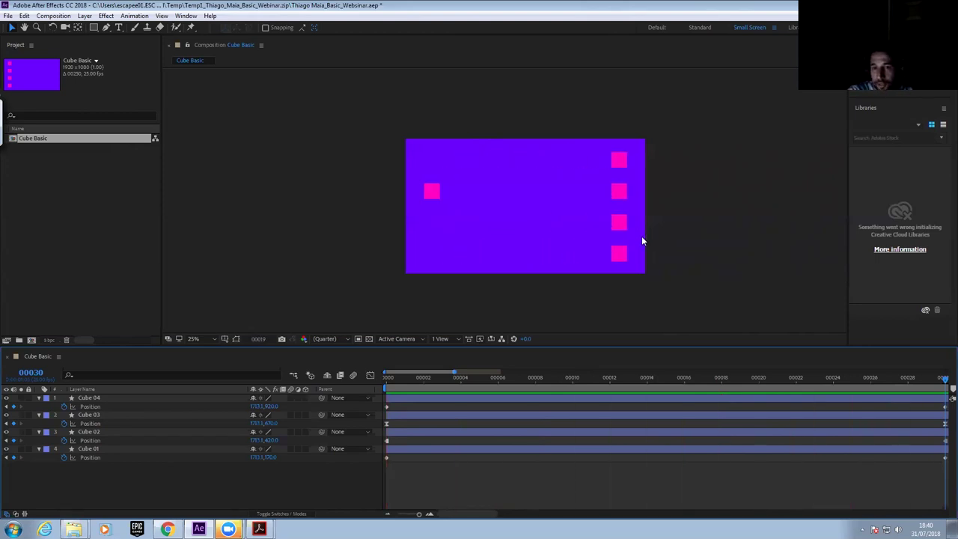
Zoom the timeline out and reveal the Position keyframes of all four cube layers
click(91, 398)
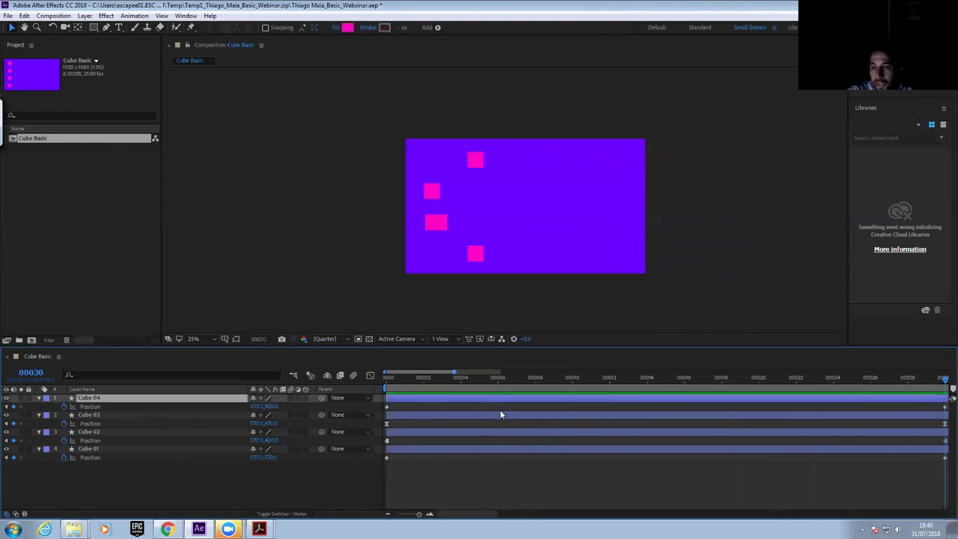
click(485, 470)
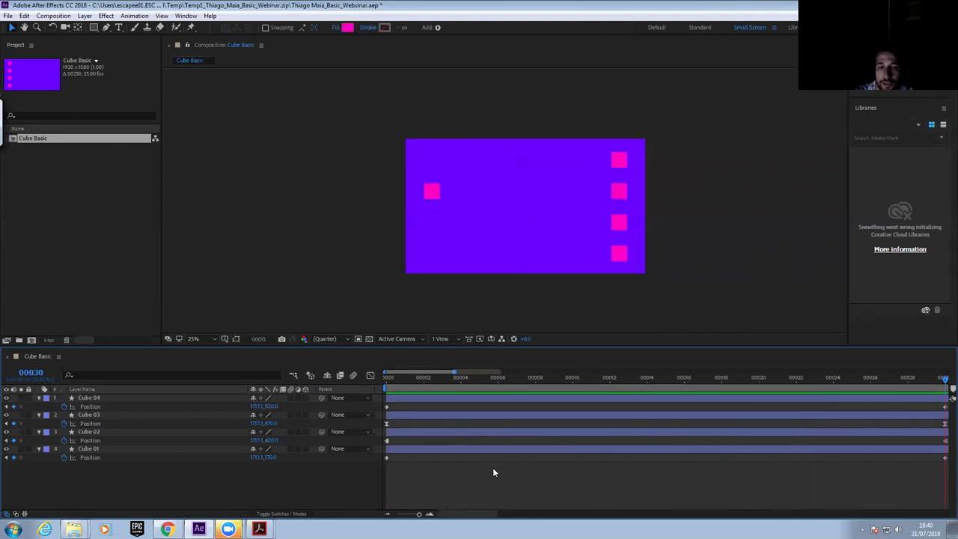
key(minus)
key(minus)
key(minus)
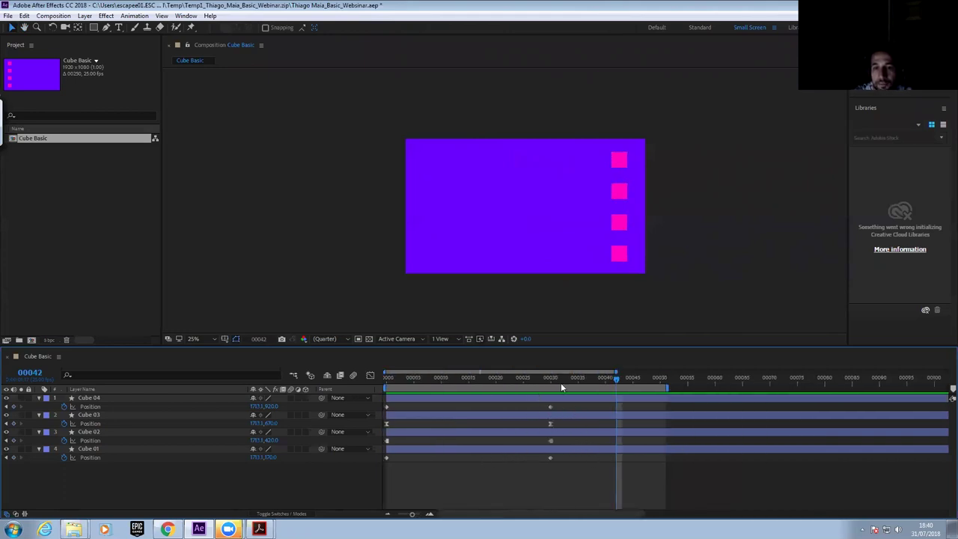
drag(550, 406, 517, 407)
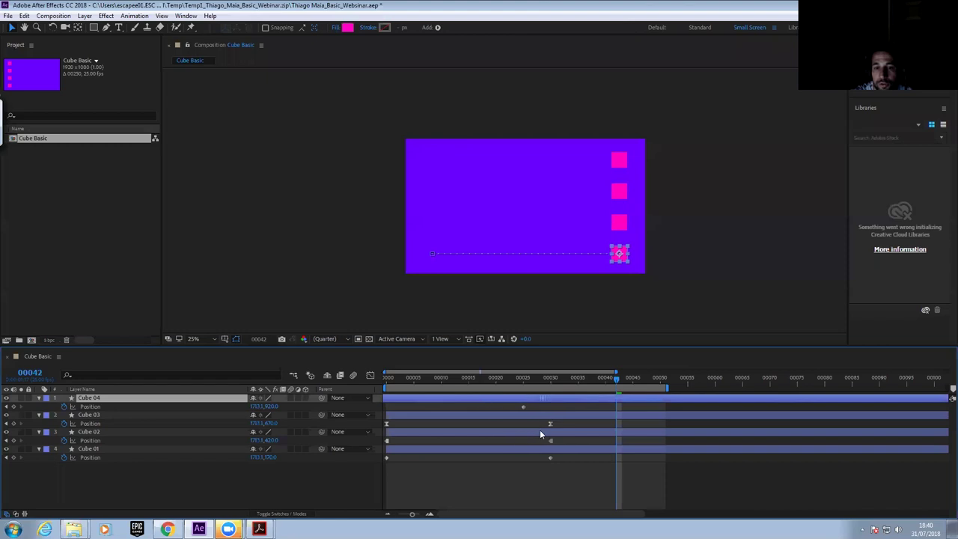
key(ctrl+z)
drag(561, 406, 374, 476)
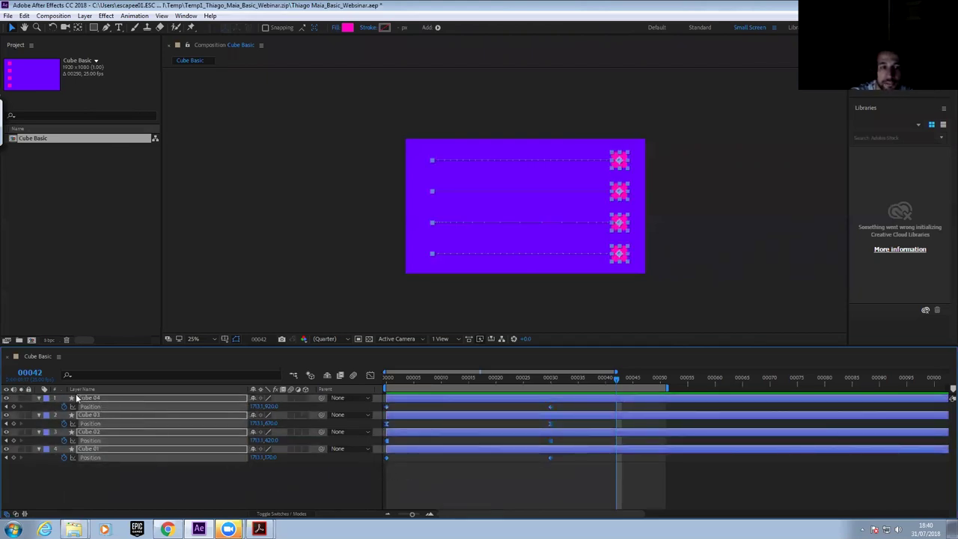
key(u)
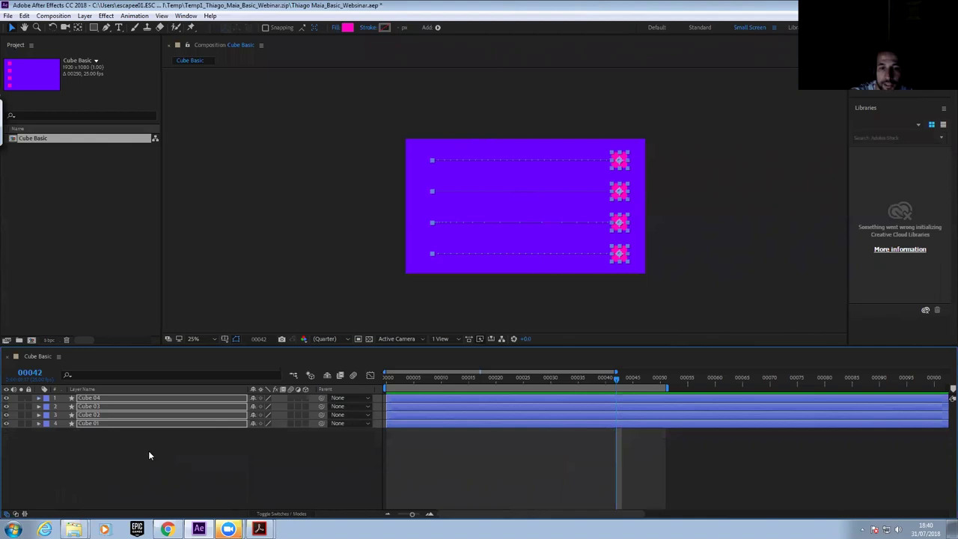
drag(132, 470, 171, 386)
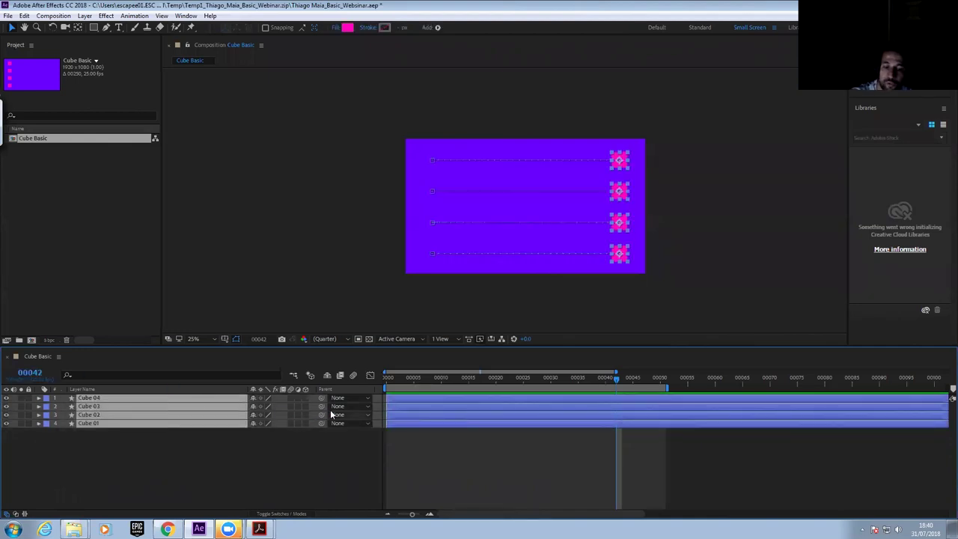
key(u)
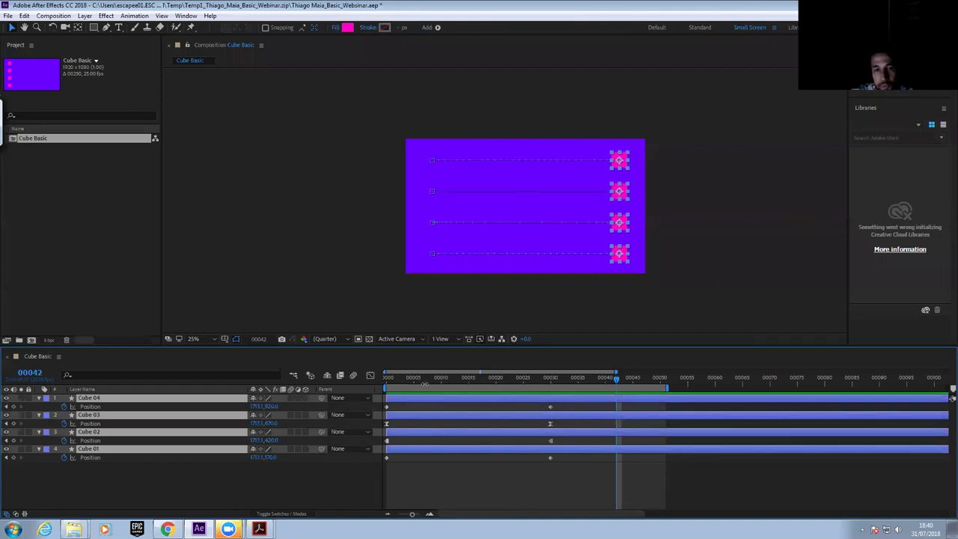
Shift all four cubes' Position keyframes to start at frame 15
click(468, 379)
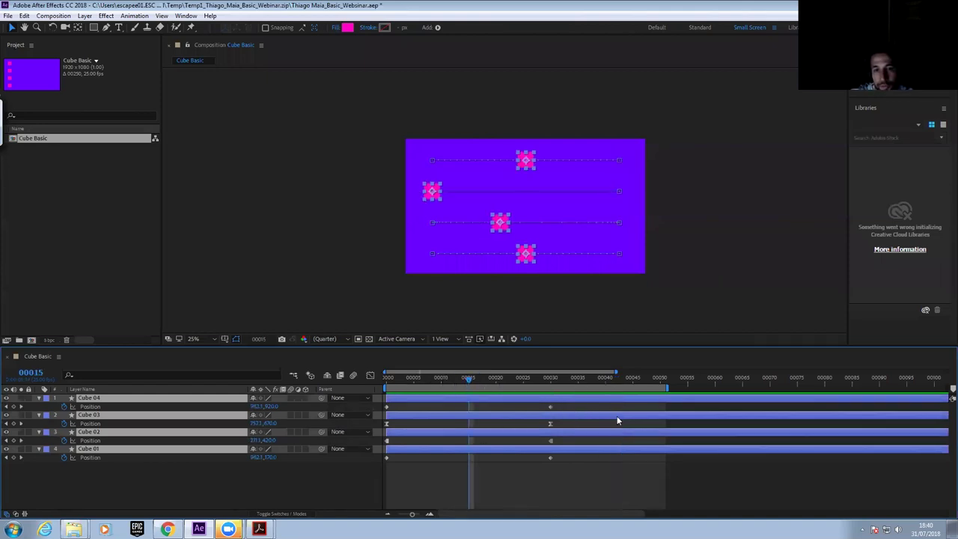
drag(567, 406, 374, 457)
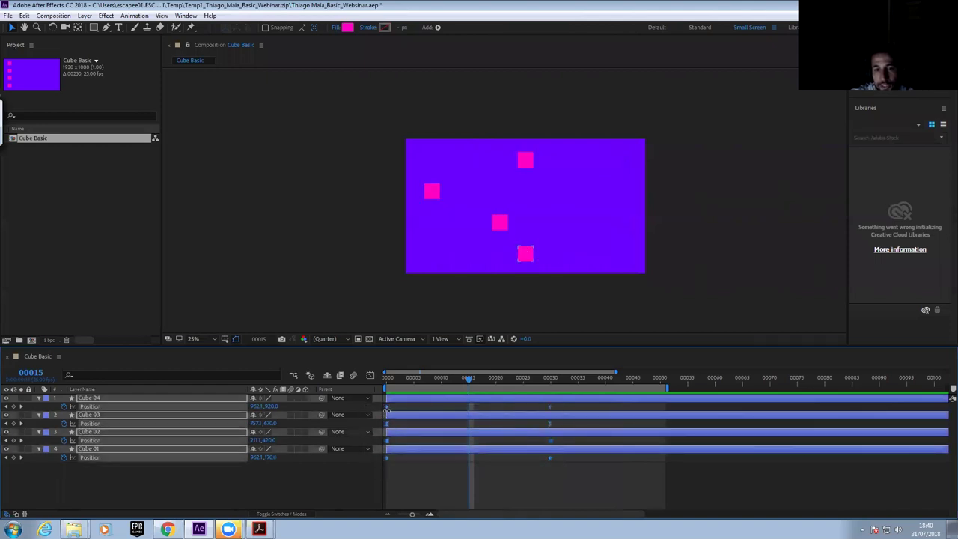
drag(387, 410, 470, 411)
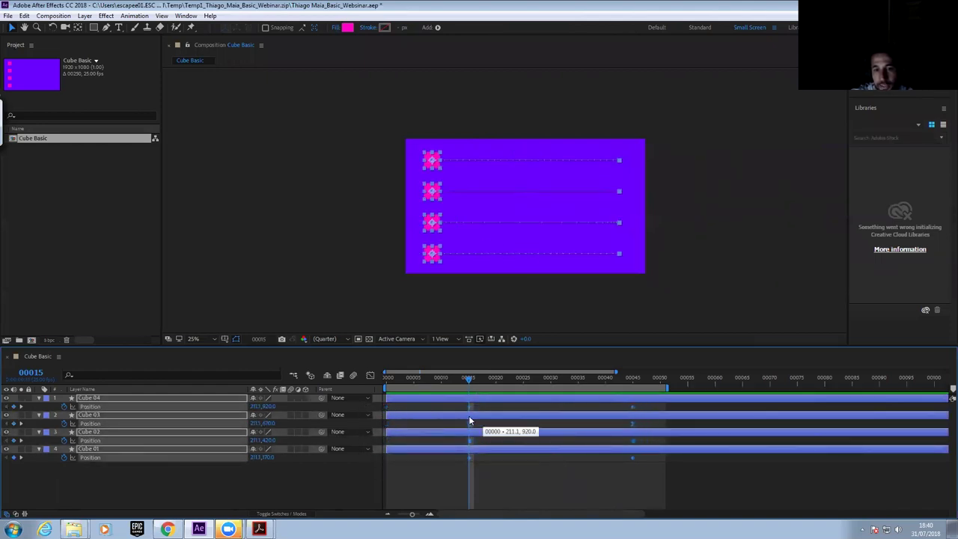
End the work area at frame 70 and reselect the Cube 04 layer
click(633, 378)
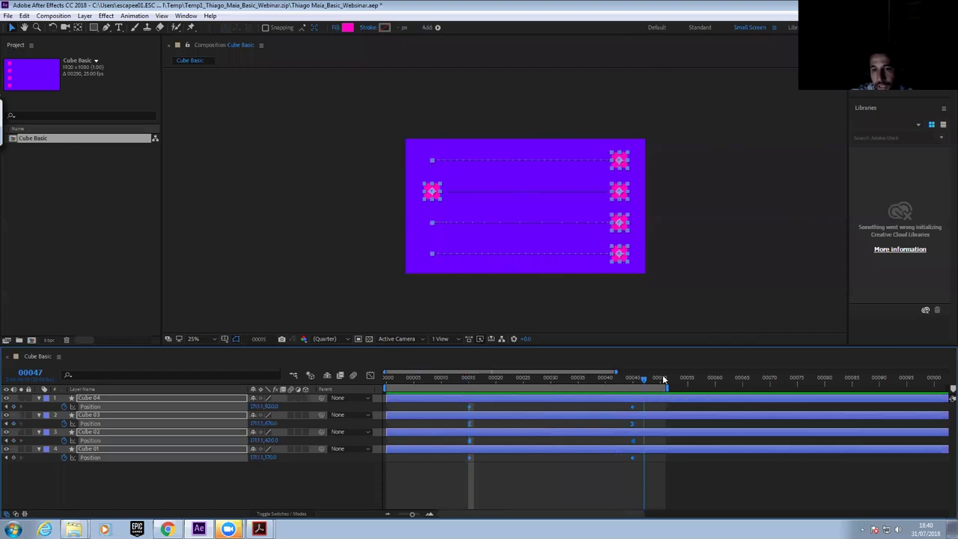
drag(634, 379, 768, 389)
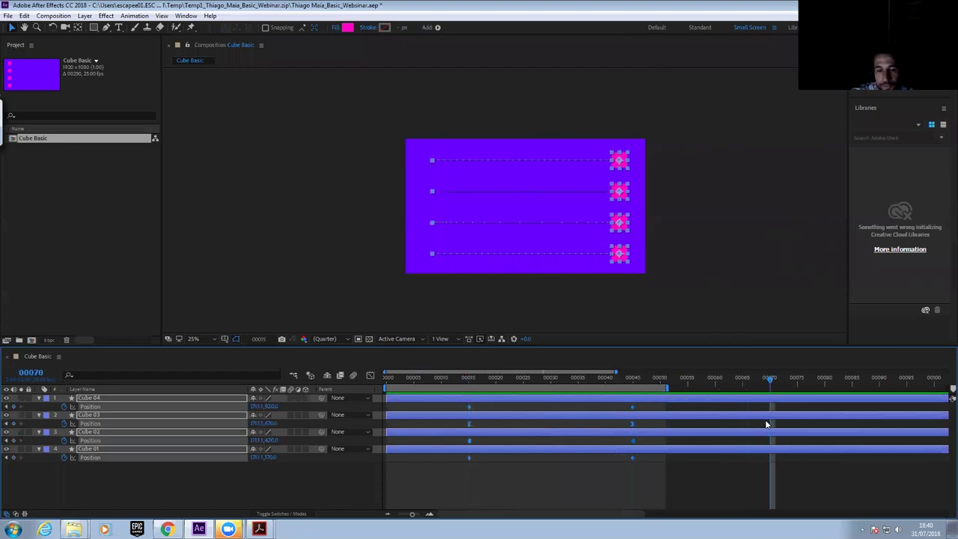
key(n)
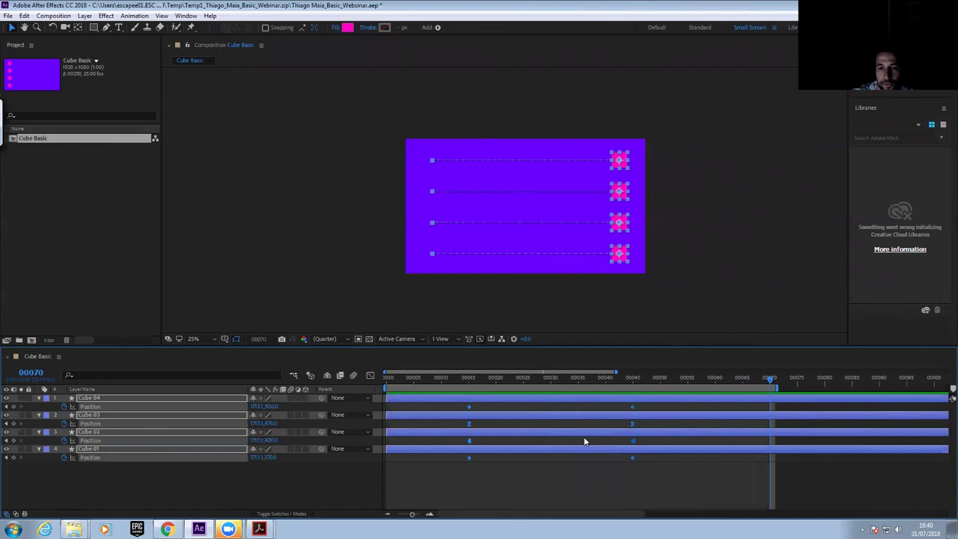
click(487, 474)
click(471, 397)
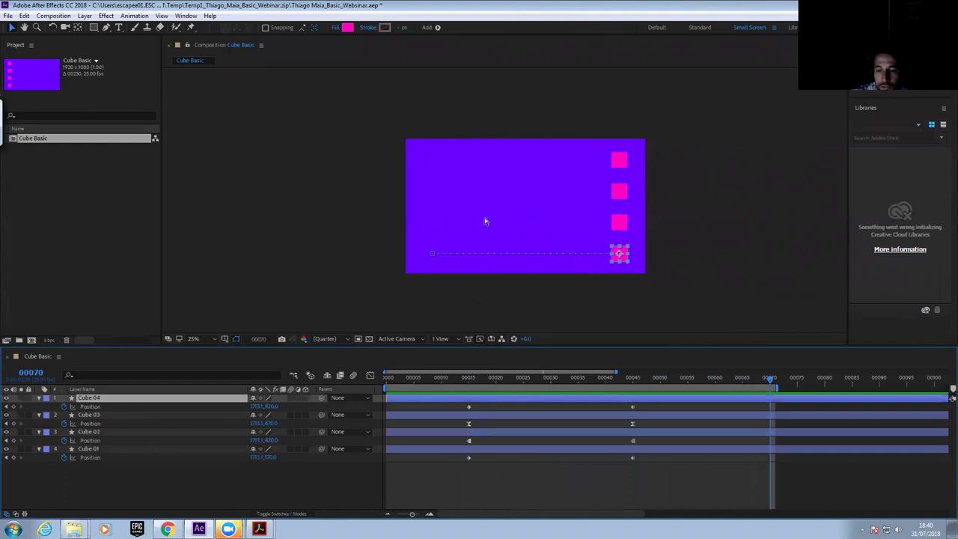
Zoom the composition to 50%, pan to frame the cubes, and scrub to frames 5–15
scroll(491, 206, up, 2)
key(h)
drag(528, 244, 523, 209)
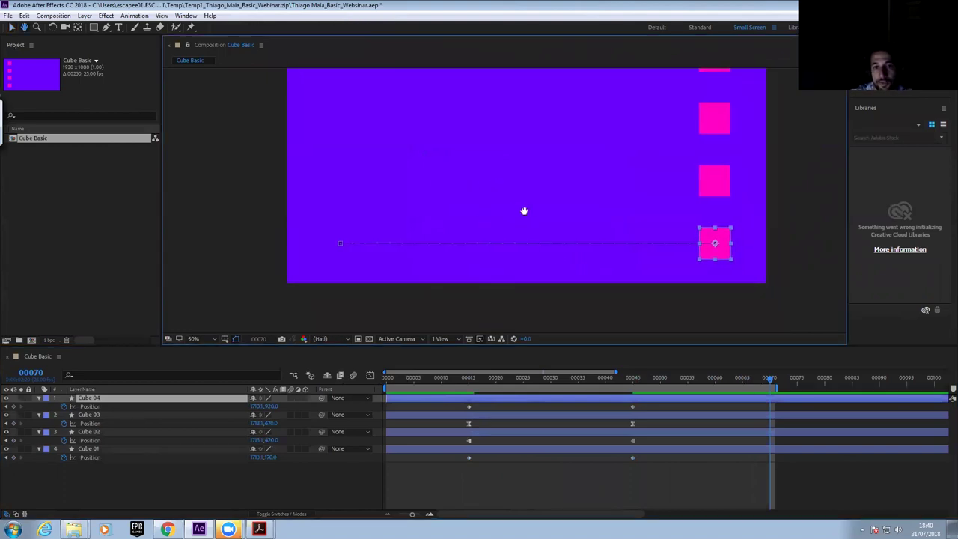
click(467, 379)
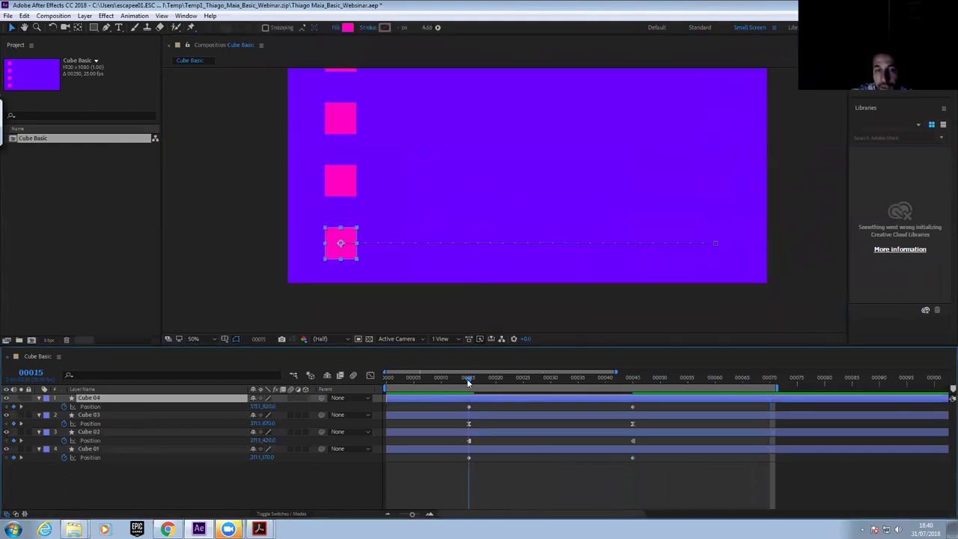
mouse_move(465, 379)
mouse_down()
mouse_move(407, 387)
mouse_move(465, 388)
mouse_up()
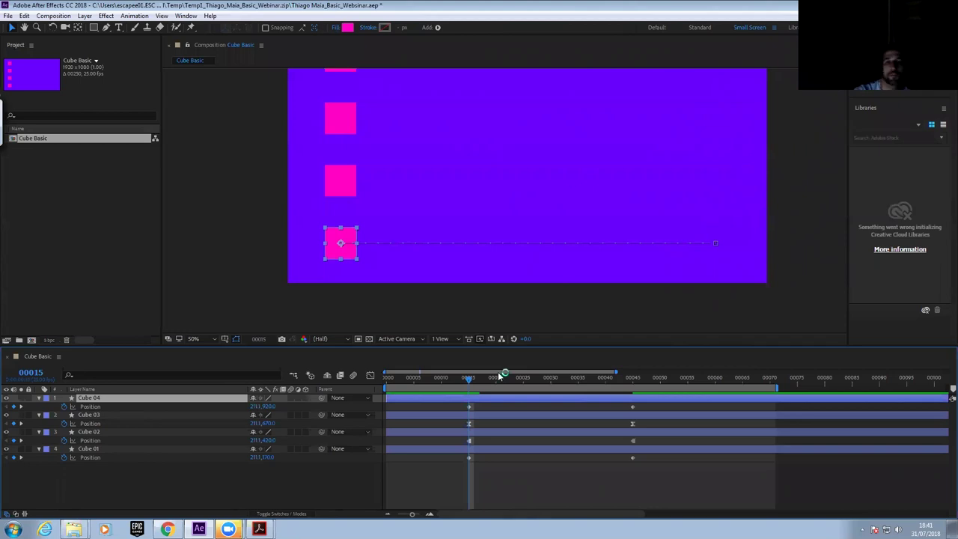
drag(465, 377, 416, 400)
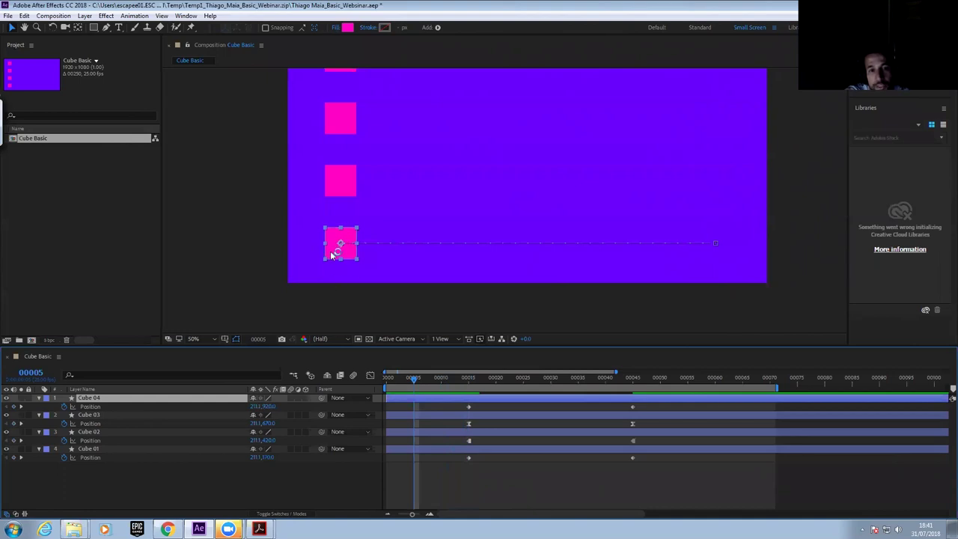
drag(333, 251, 300, 254)
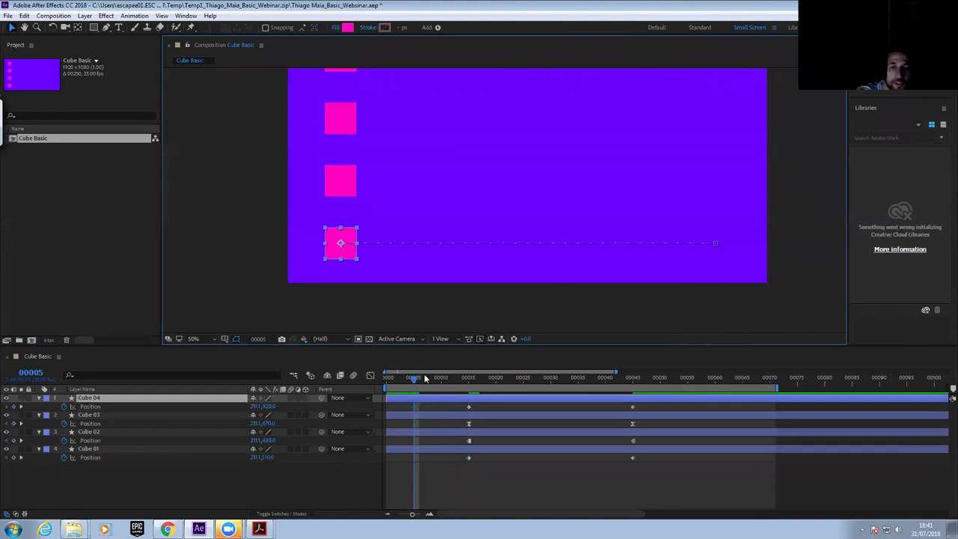
key(ctrl+z)
click(405, 395)
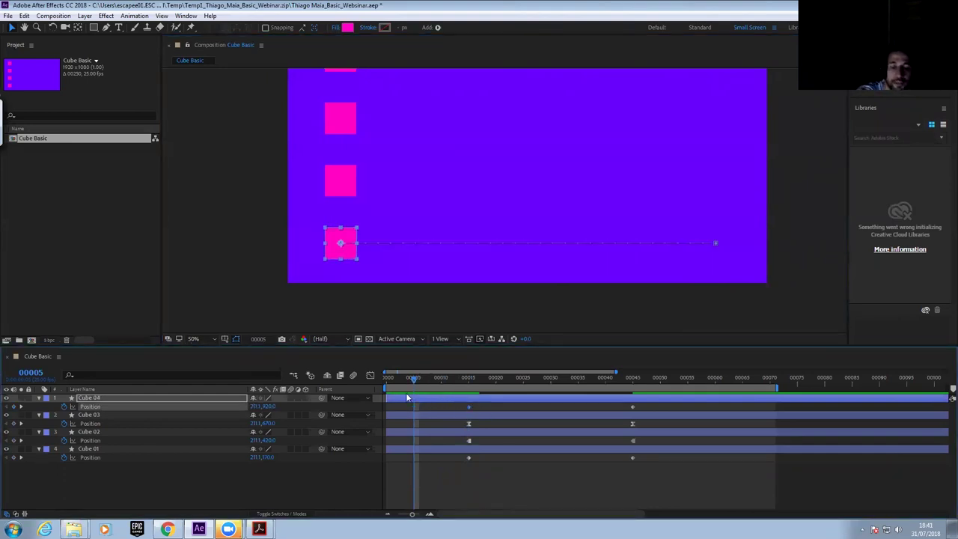
click(469, 406)
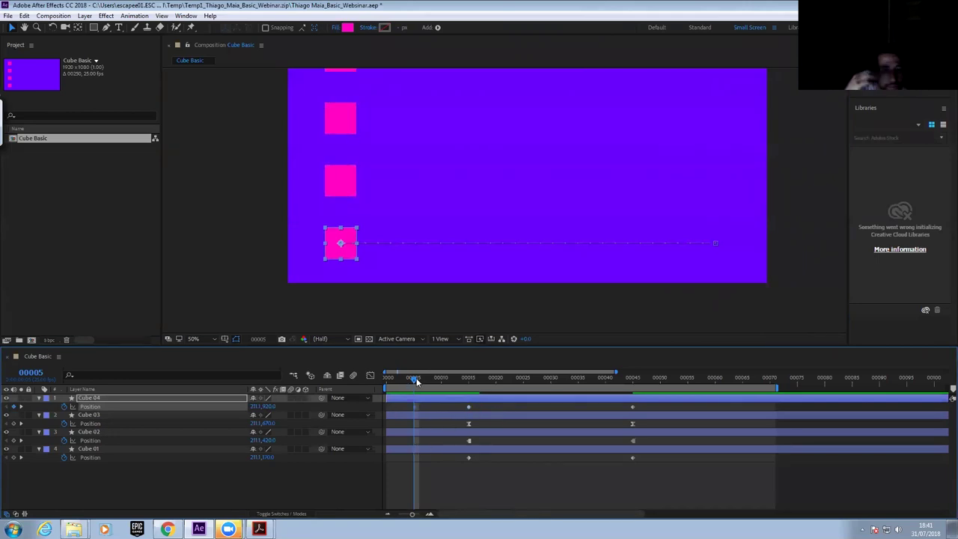
drag(413, 378, 495, 413)
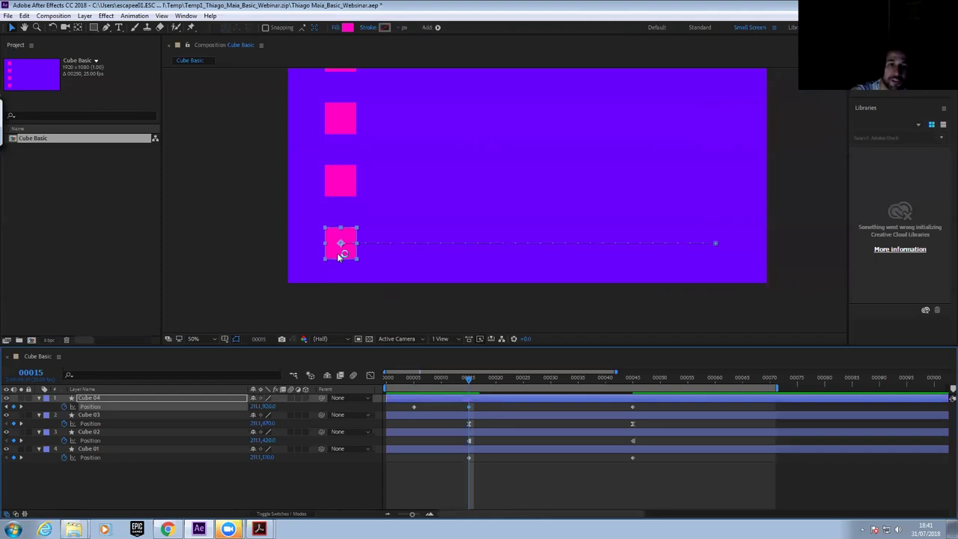
drag(334, 255, 315, 259)
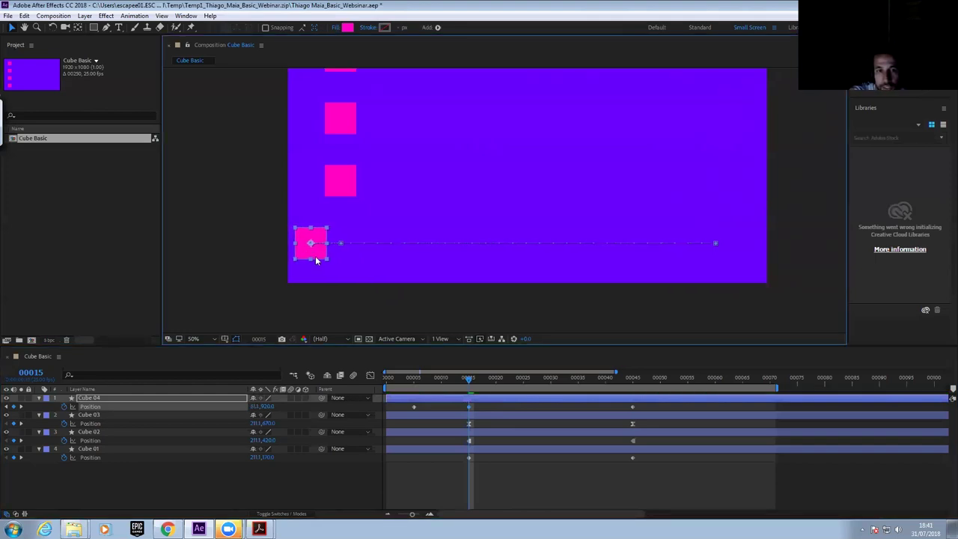
click(386, 381)
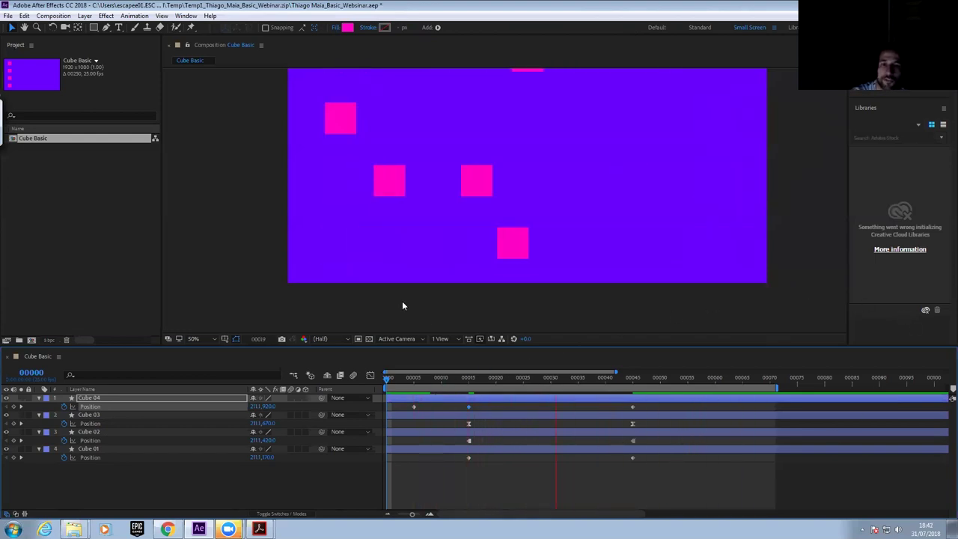
key(space)
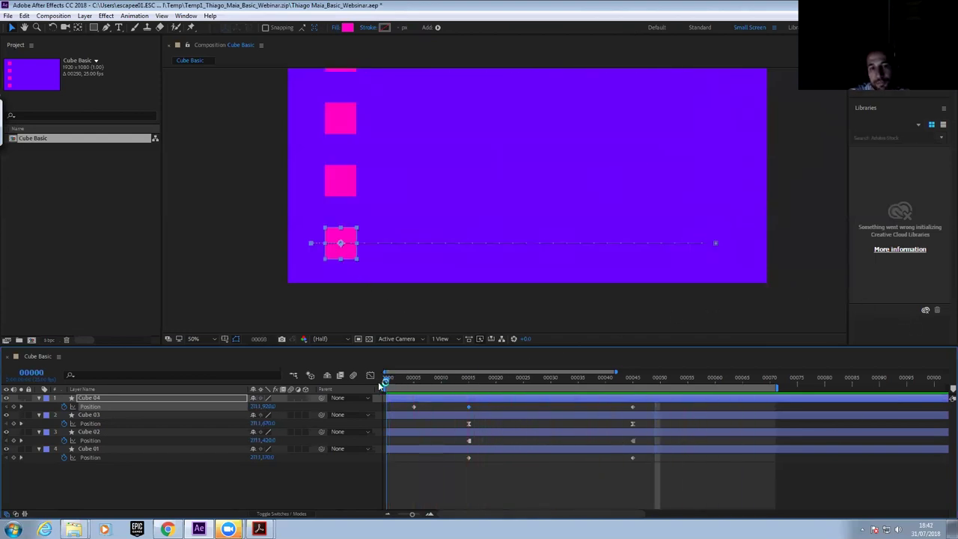
key(space)
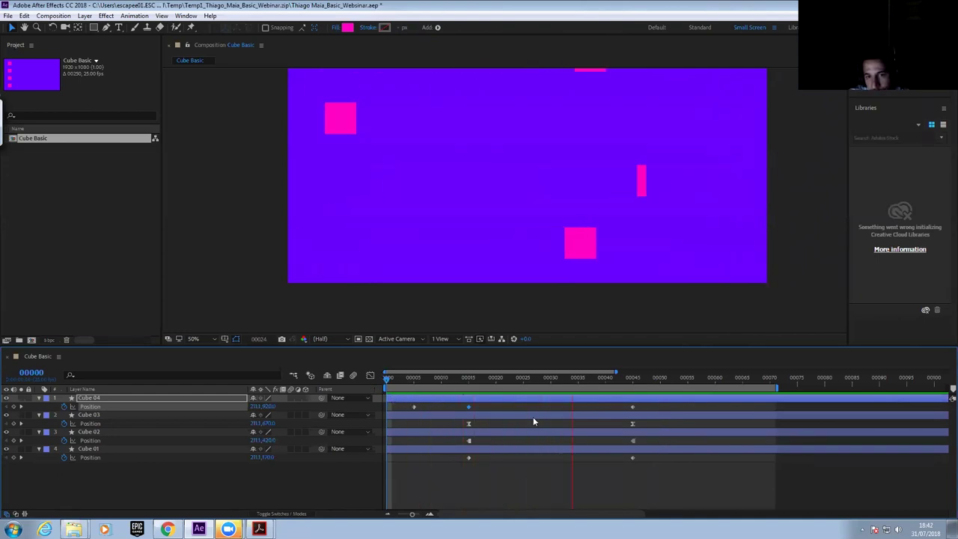
click(466, 377)
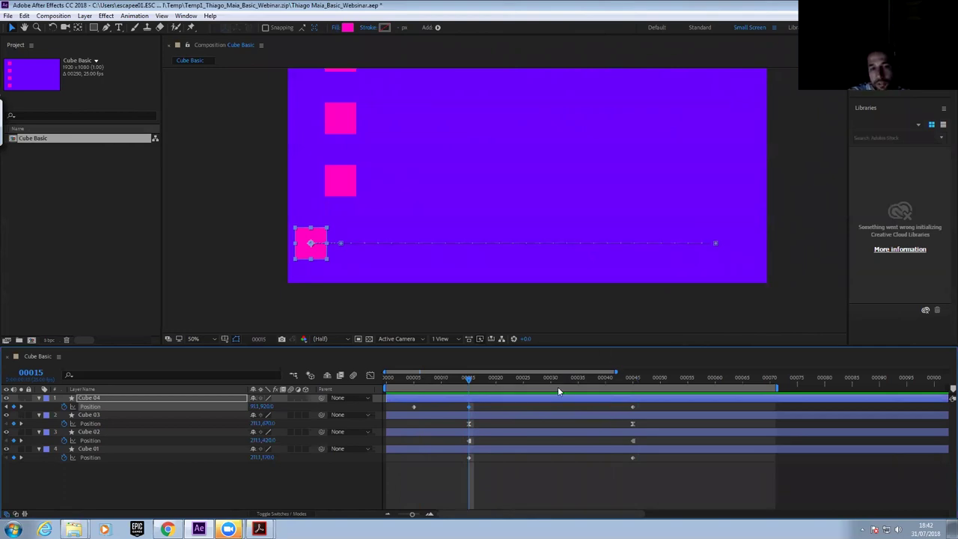
drag(471, 380, 633, 386)
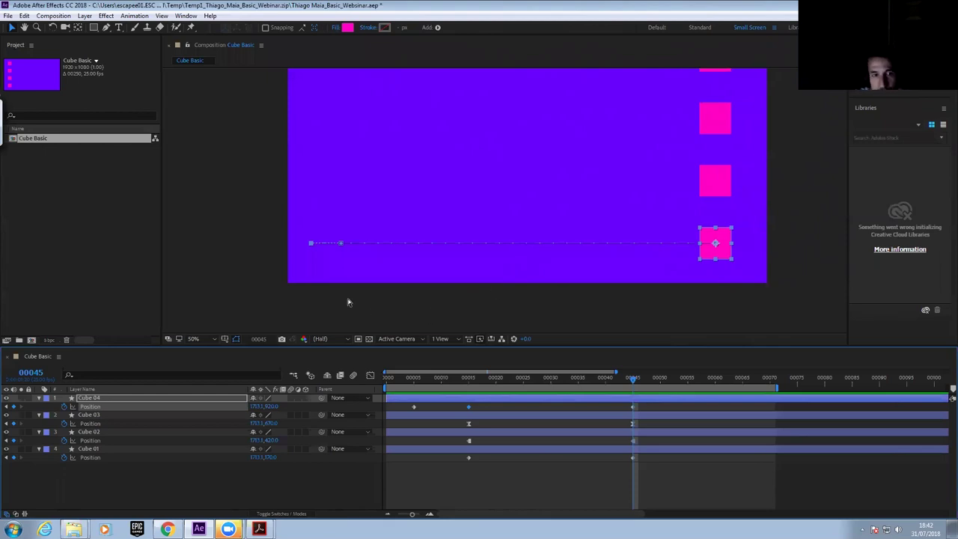
Show rulers and place a vertical guide at the bottom cube's right edge
key(ctrl+r)
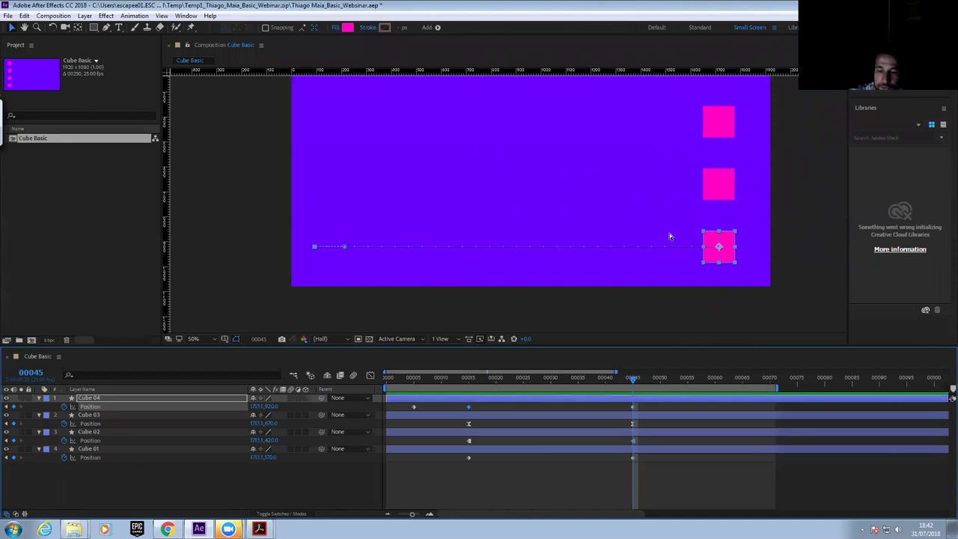
scroll(702, 239, up, 2)
scroll(314, 218, right, 3)
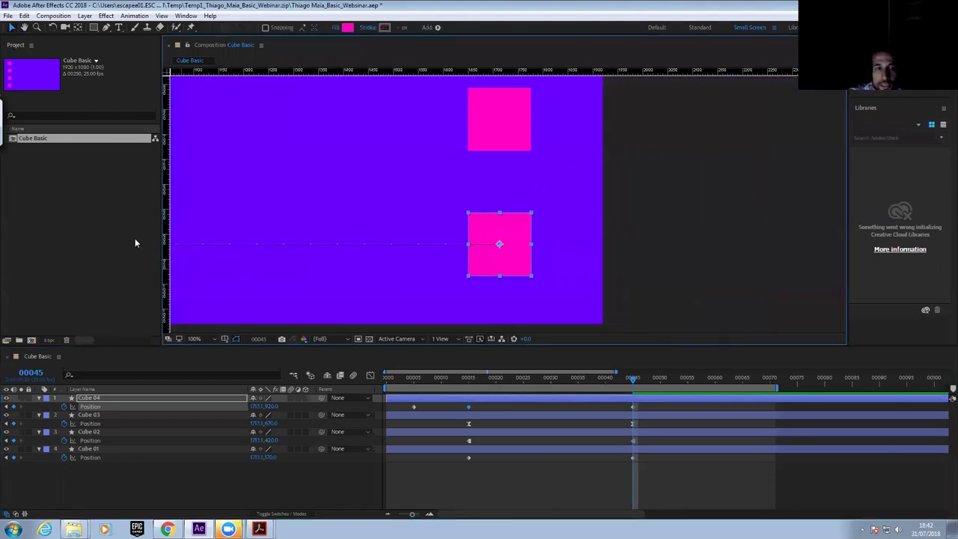
drag(167, 246, 531, 280)
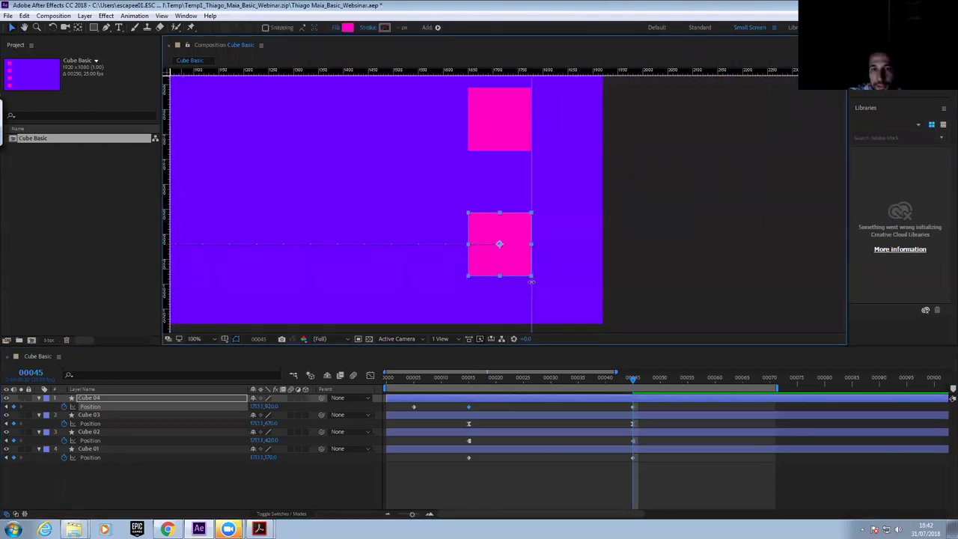
drag(531, 193, 530, 196)
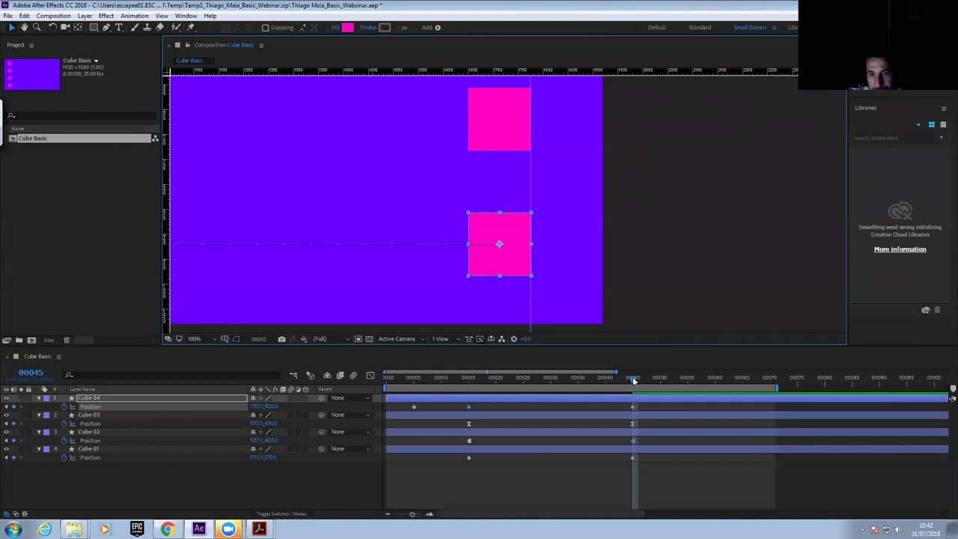
Keyframe Cube 04 recoiling left at 00055 and pasting its 00045 position at 00065
drag(632, 380, 664, 395)
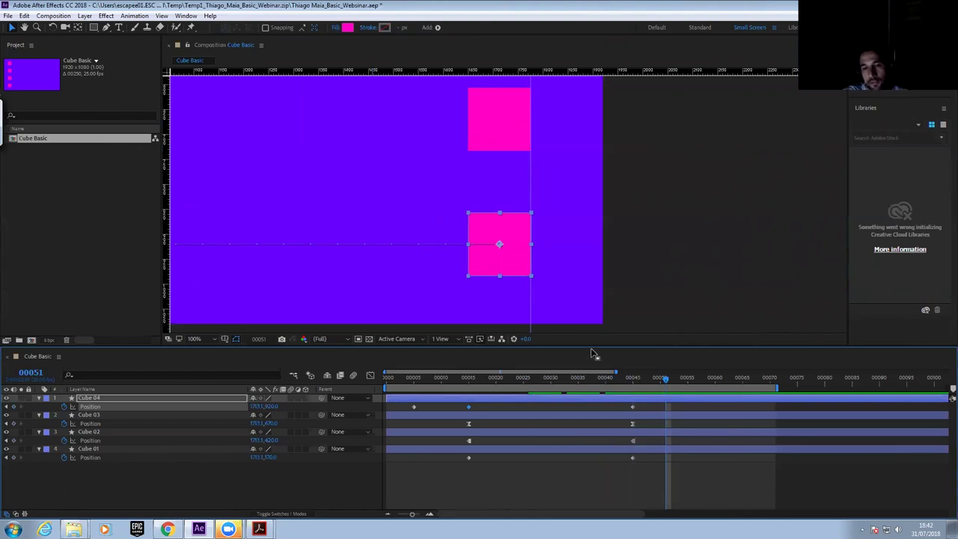
drag(663, 382, 687, 392)
drag(483, 270, 414, 276)
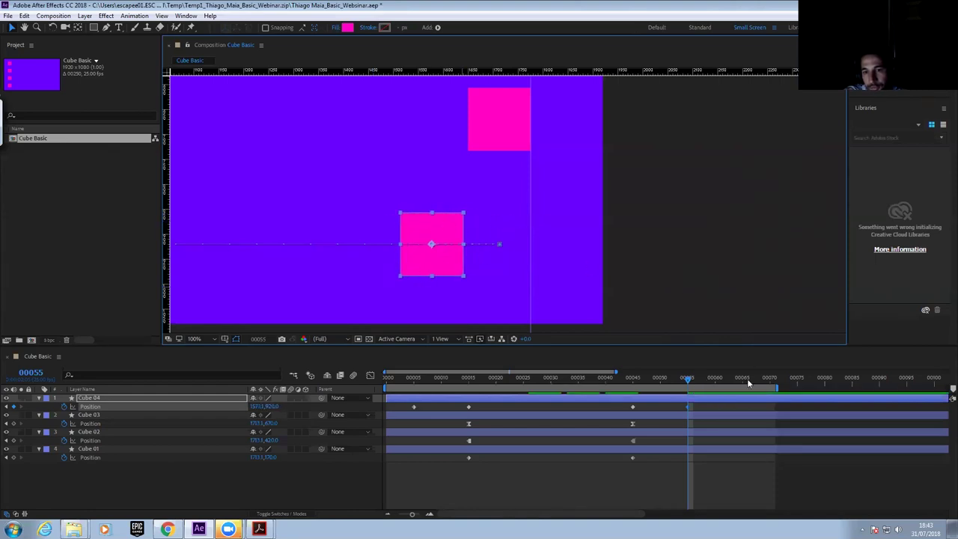
drag(687, 379, 737, 402)
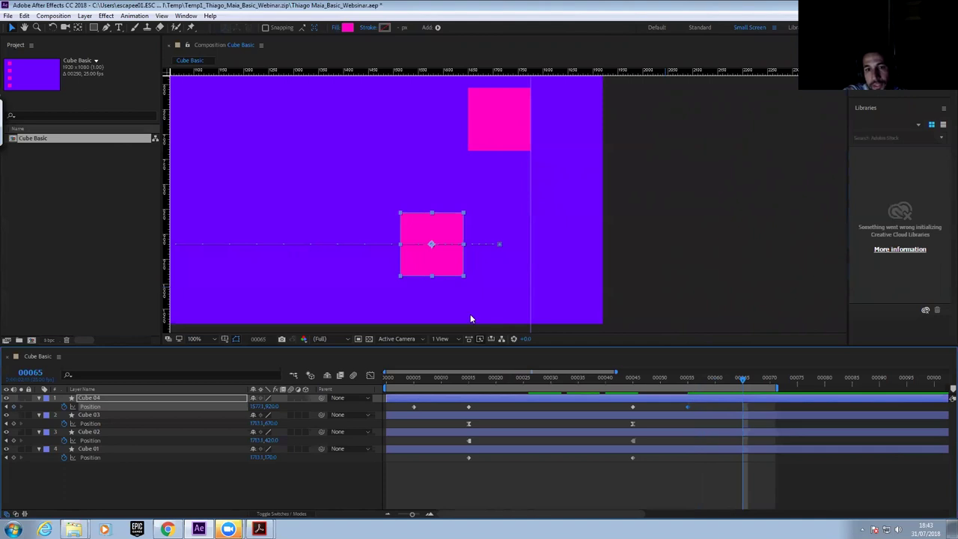
click(627, 409)
click(632, 407)
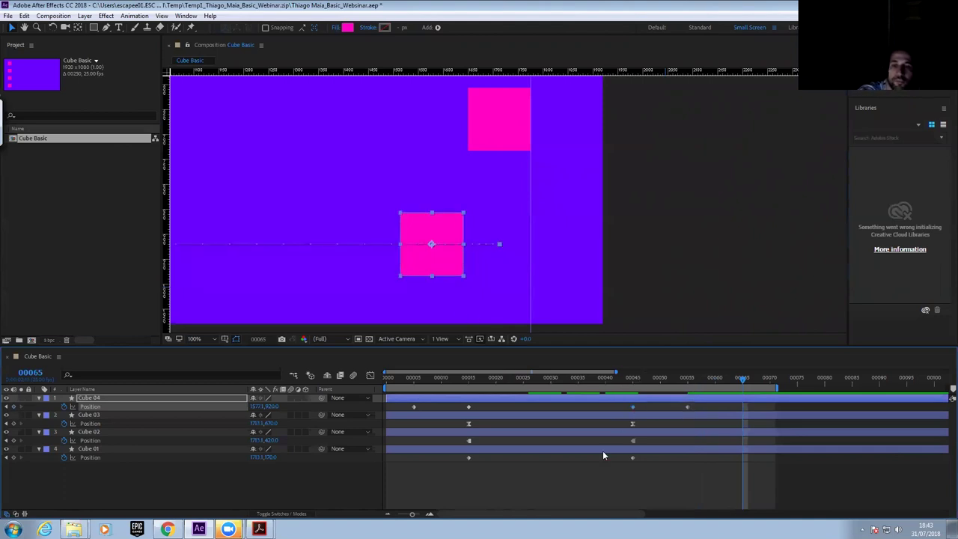
key(ctrl+v)
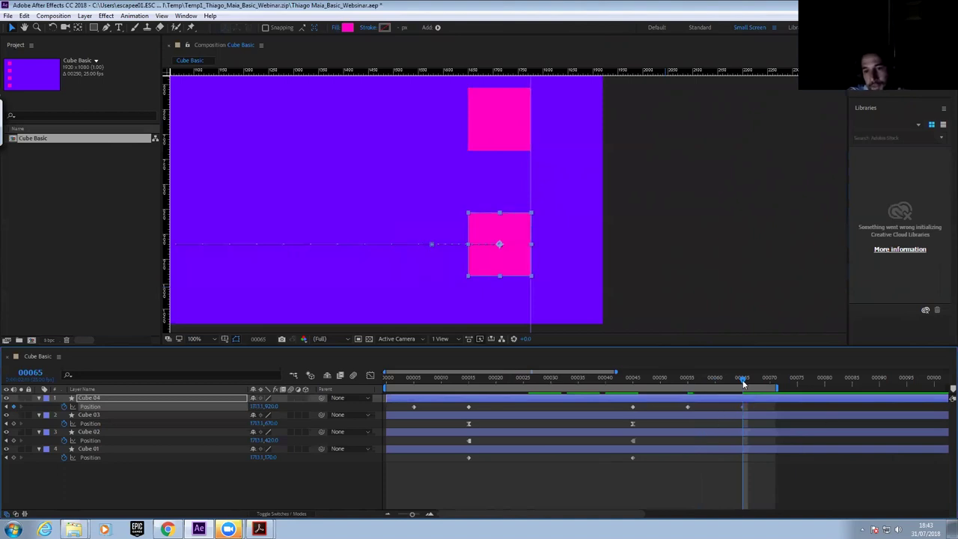
click(411, 377)
Preview the motion, then apply Easy Ease (F9) to all of Cube 04's Position keyframes
scroll(440, 289, down, 2)
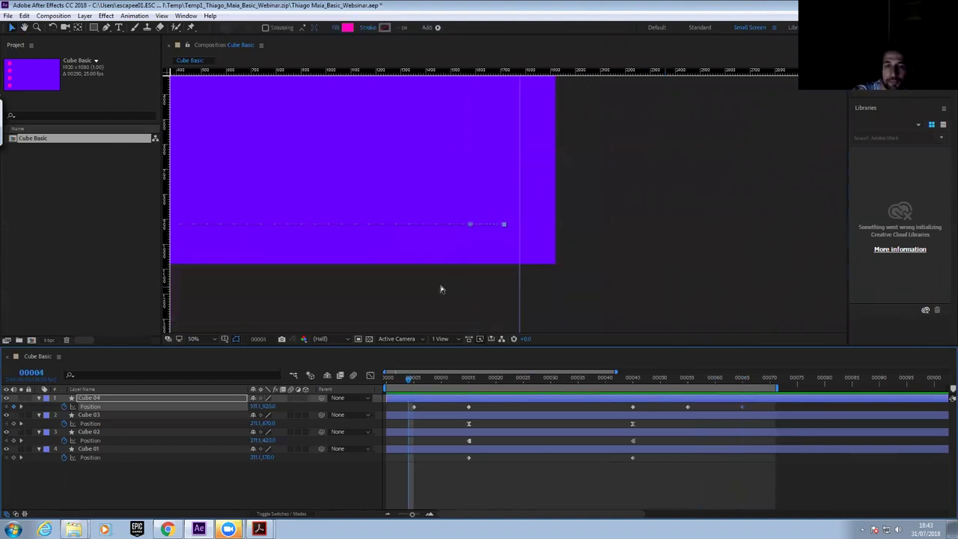
drag(348, 264, 489, 284)
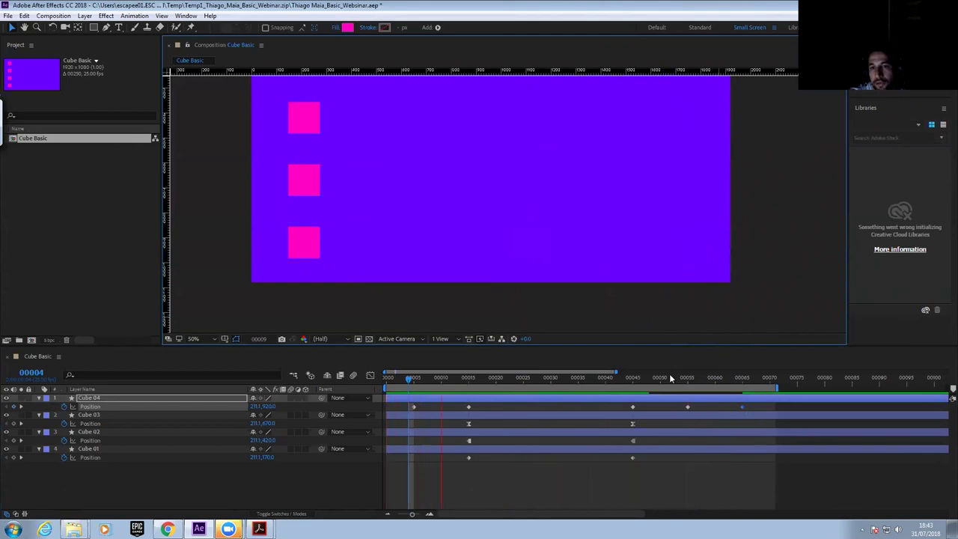
click(740, 377)
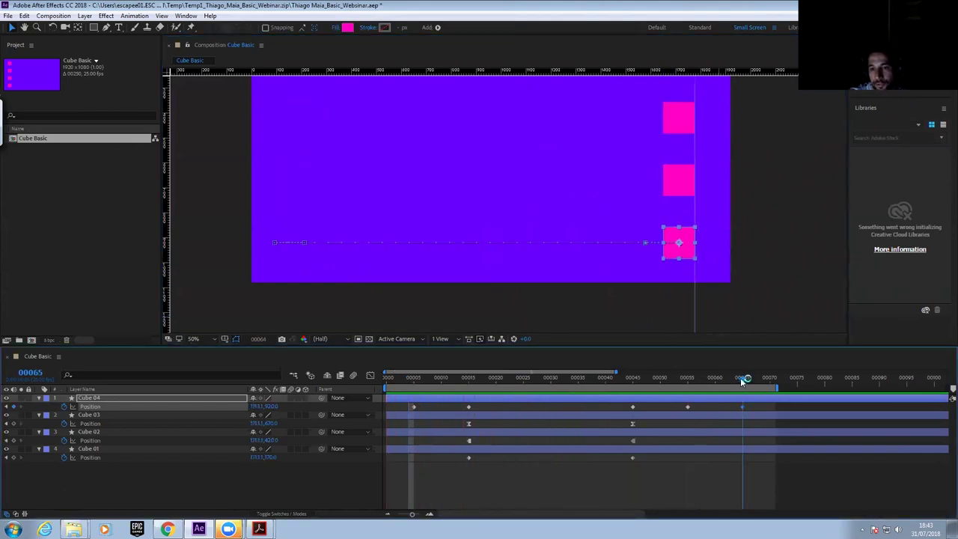
key(space)
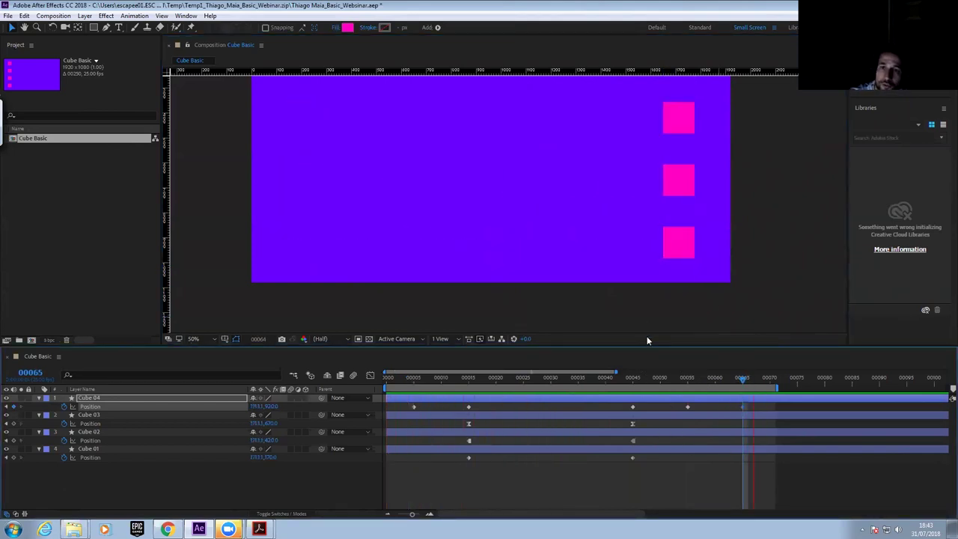
drag(757, 405, 401, 408)
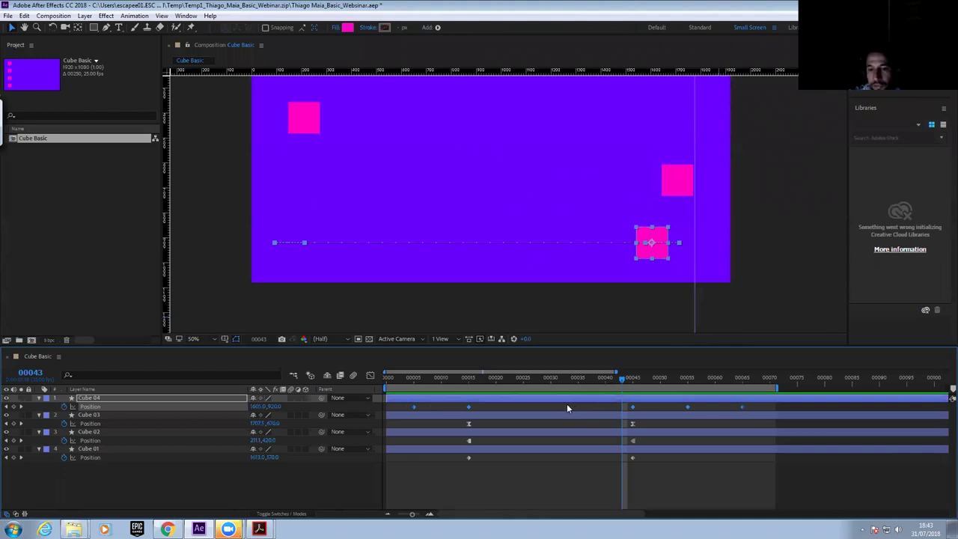
key(F9)
Preview, then reduce Cube 04's leftward recoil at its frame 55 keyframe
key(space)
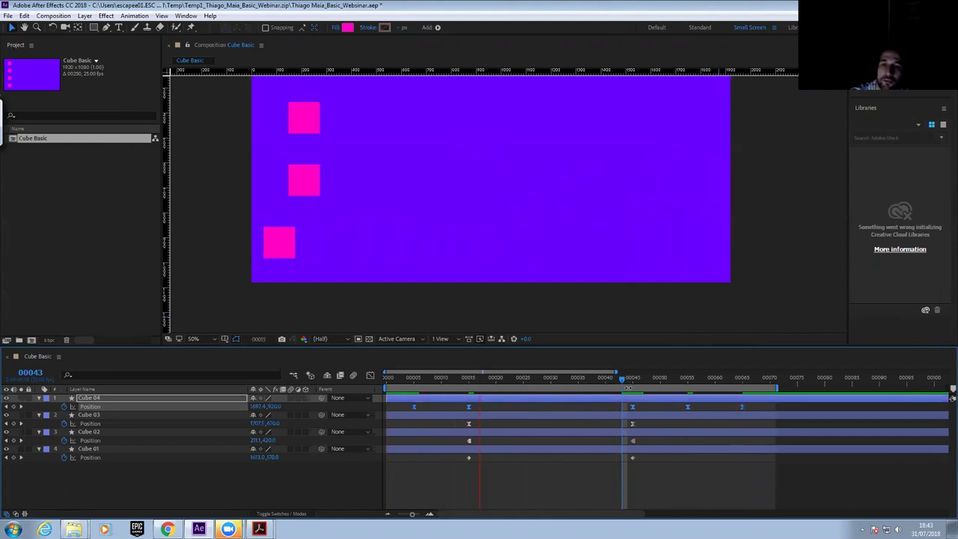
click(633, 377)
drag(626, 382, 688, 379)
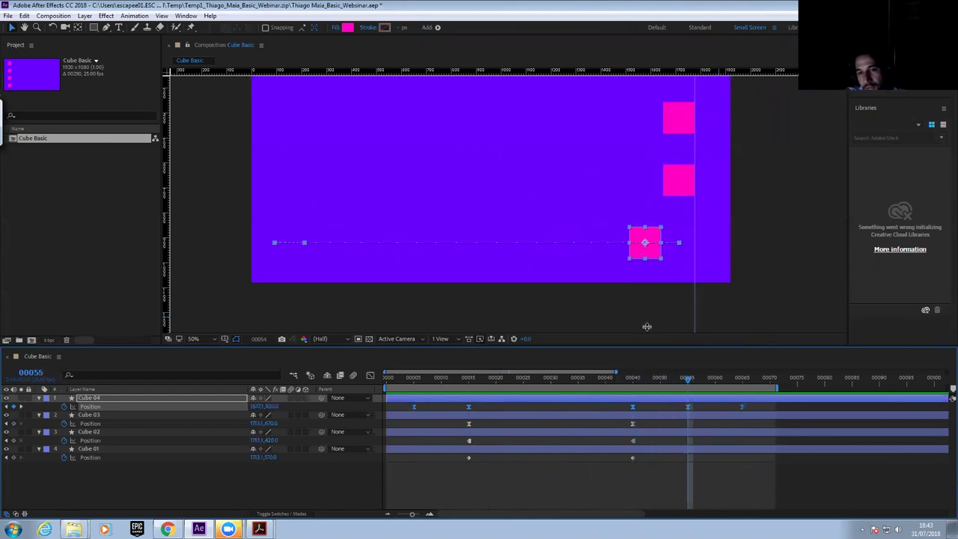
click(688, 406)
drag(637, 240, 651, 241)
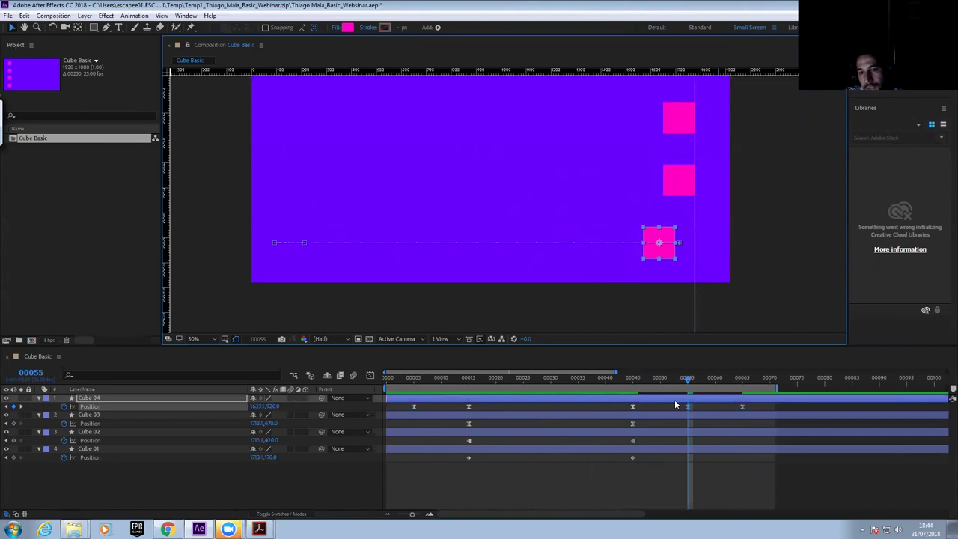
Shift Cube 04's later keyframes about three frames earlier, preview the bounce, and reselect Cube 04
drag(659, 381, 708, 409)
key(Page_Down)
key(space)
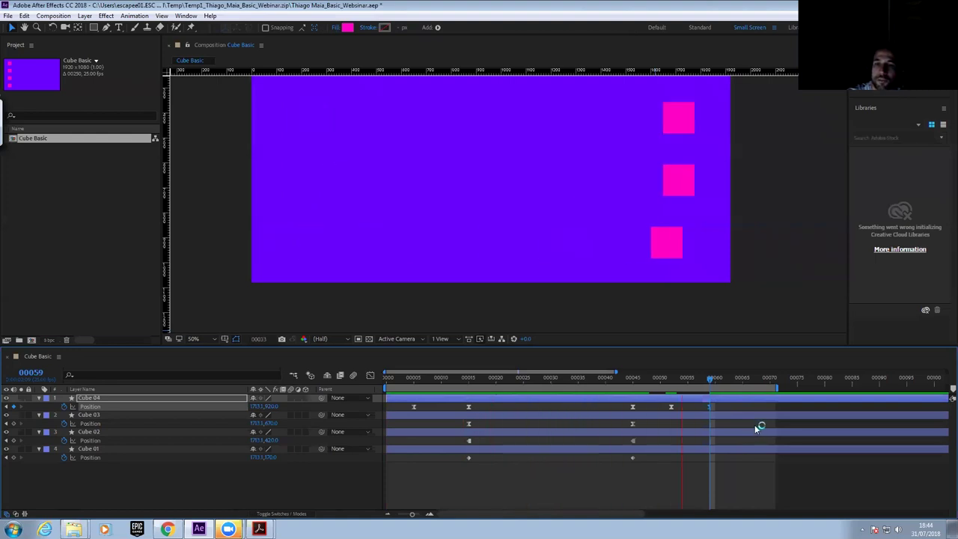
click(423, 380)
key(Page_Down)
key(Page_Down)
key(Page_Down)
key(Page_Down)
key(Page_Down)
key(Page_Down)
key(Page_Down)
key(Page_Down)
key(Page_Down)
drag(425, 384, 440, 420)
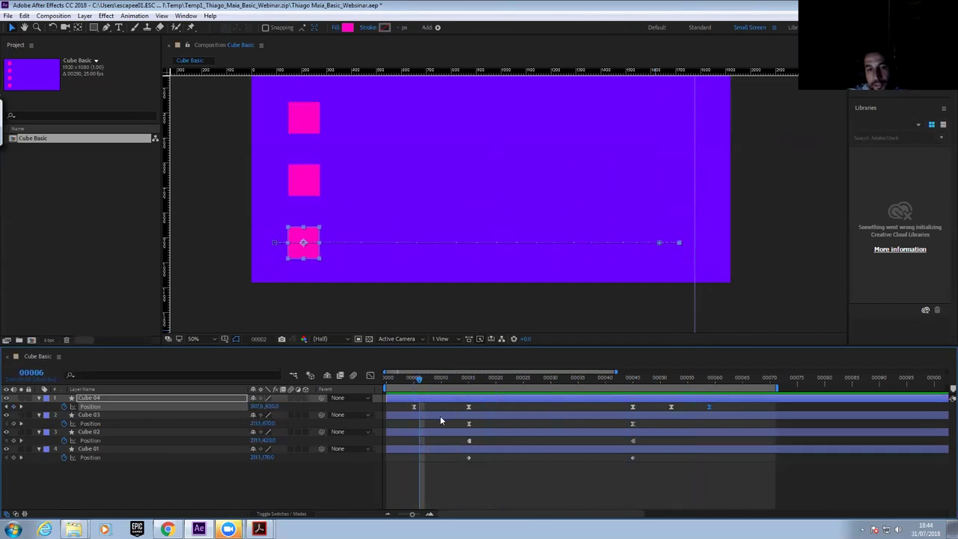
drag(420, 381, 414, 381)
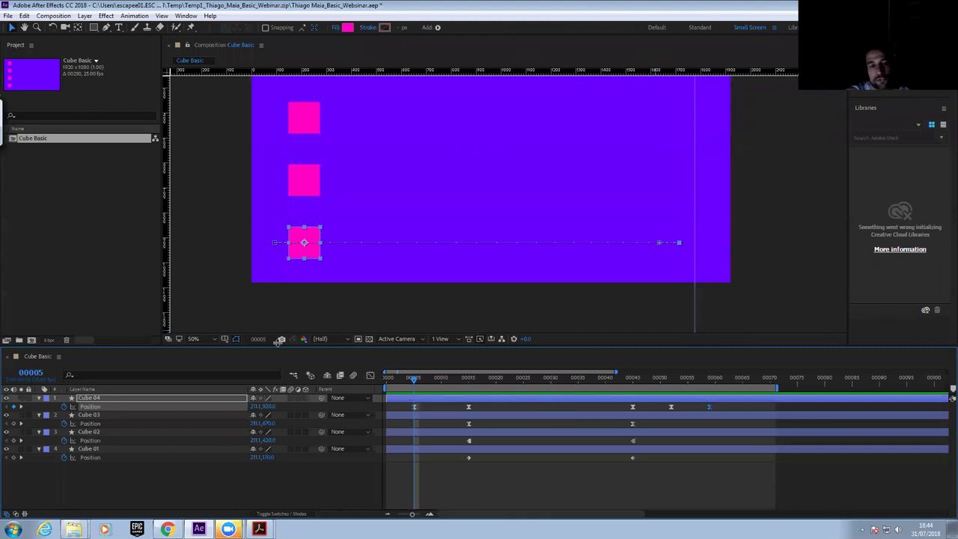
click(85, 397)
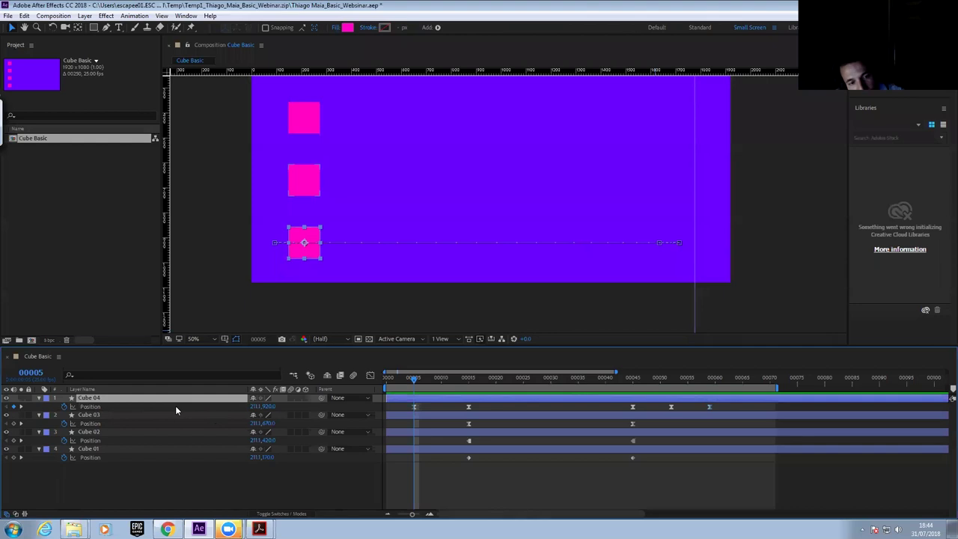
Reveal Cube 04's Scale property and set a starting Scale keyframe
click(149, 469)
click(94, 397)
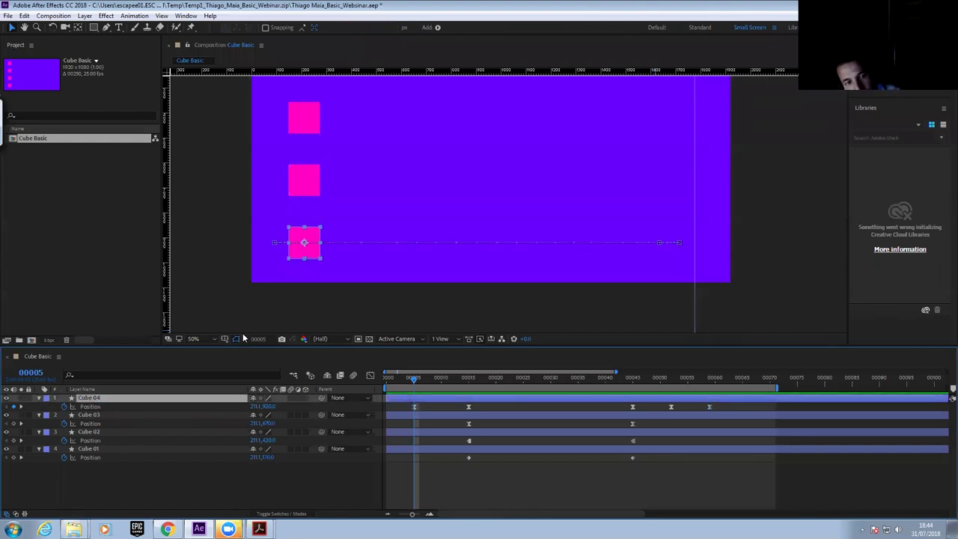
key(shift+s)
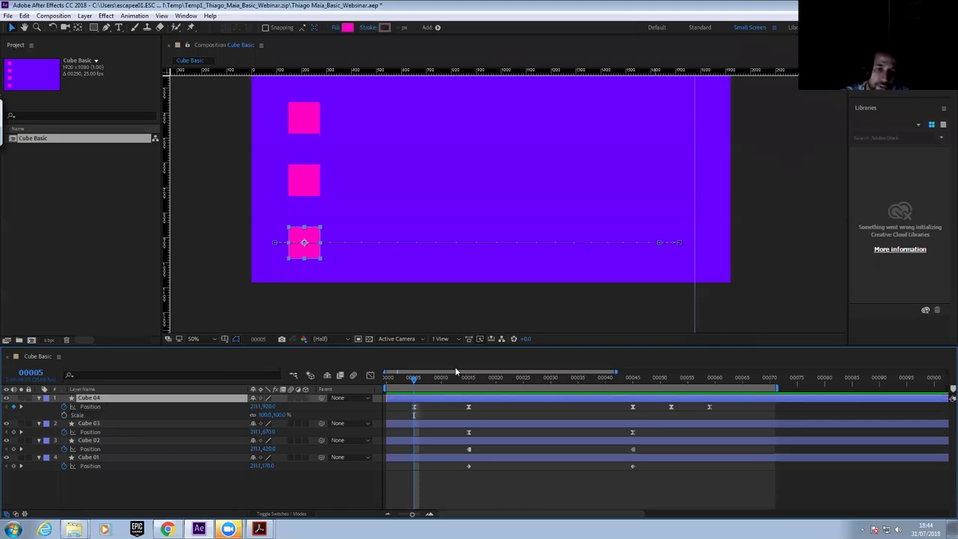
mouse_move(413, 378)
mouse_down()
mouse_move(432, 377)
mouse_move(413, 378)
mouse_up()
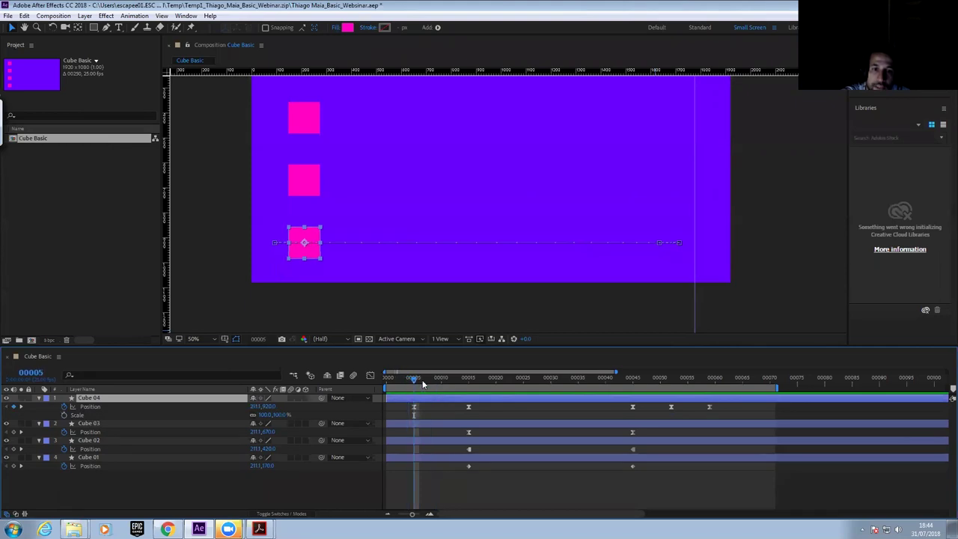
click(64, 415)
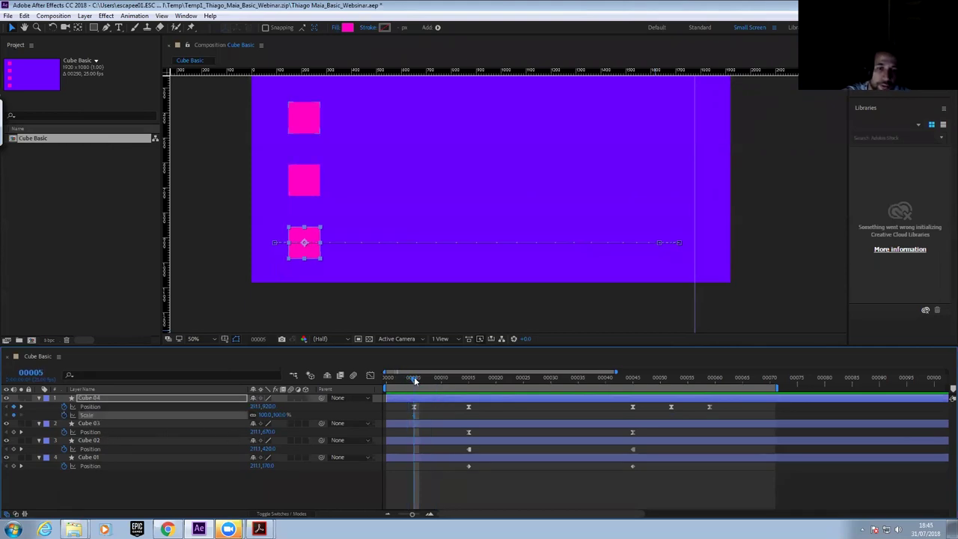
Unlink Scale and set Cube 04's width to 75% at frame 15, nudging it slightly left
drag(414, 377, 468, 379)
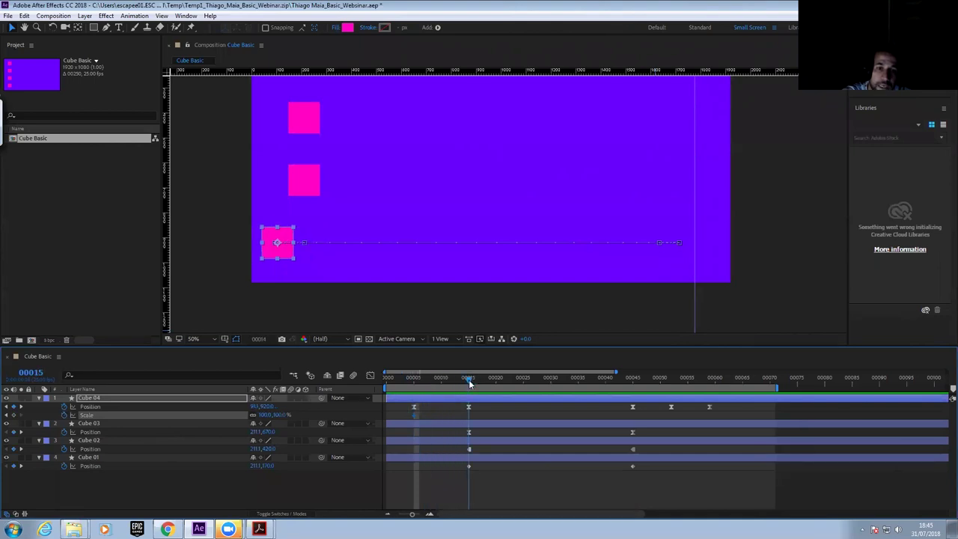
click(252, 415)
click(262, 414)
text(88)
key(Return)
drag(262, 415, 253, 418)
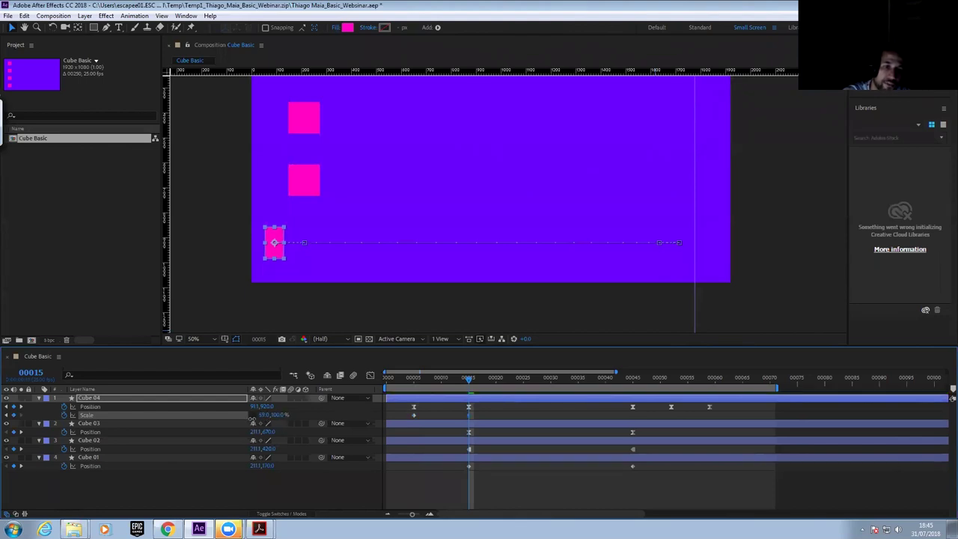
click(262, 415)
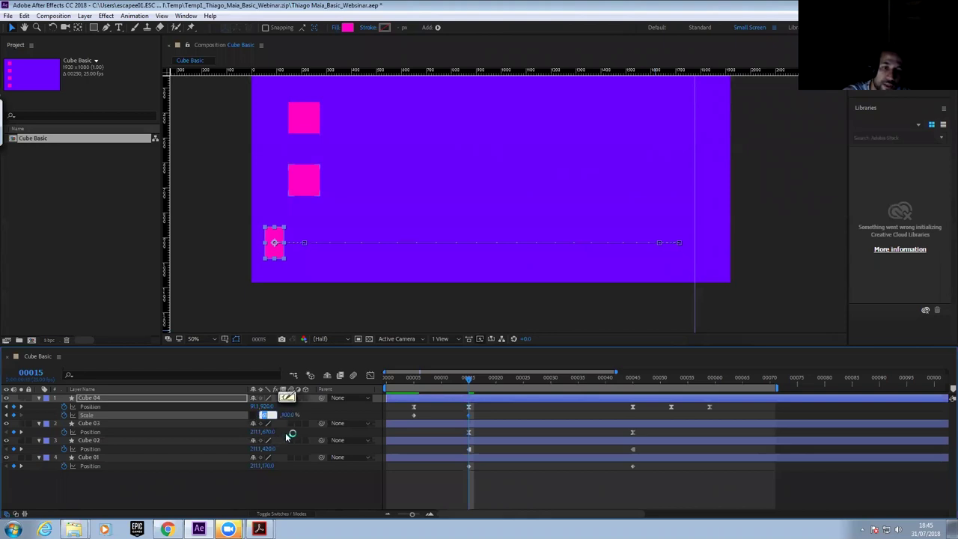
text(75)
key(Return)
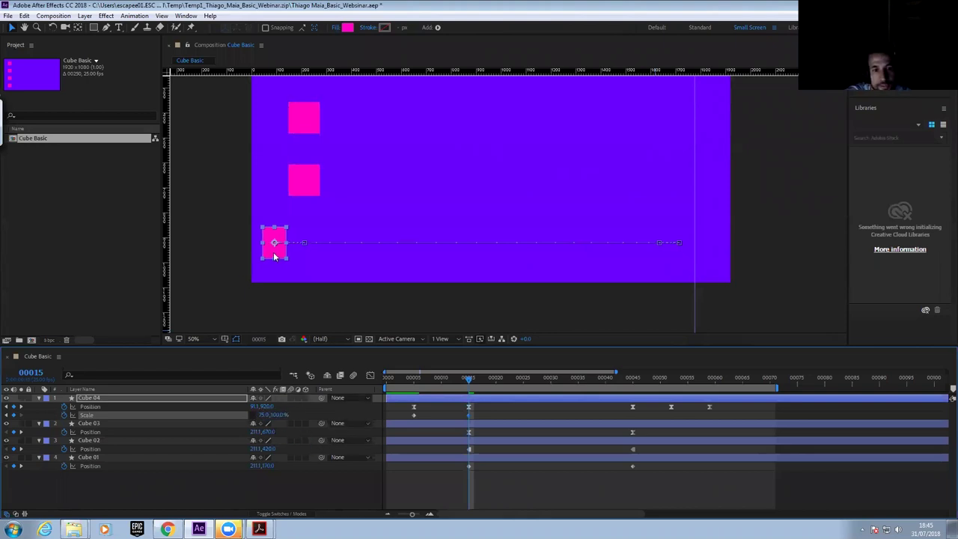
drag(274, 255, 268, 255)
mouse_move(421, 379)
mouse_down()
mouse_move(397, 378)
mouse_move(637, 372)
mouse_move(375, 389)
mouse_move(591, 378)
mouse_move(563, 391)
mouse_move(633, 393)
mouse_up()
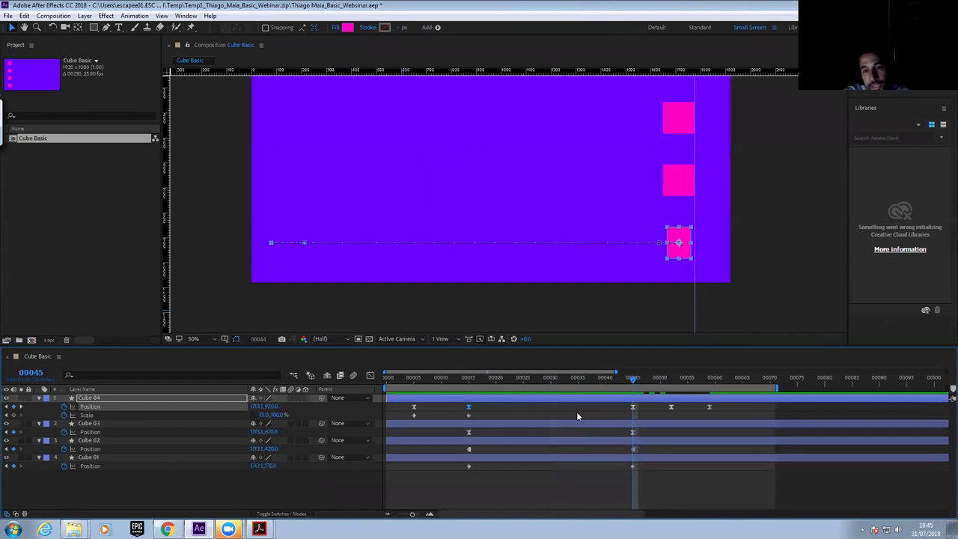
At frame 48, narrow Cube 04's Scale and push the cube right
click(414, 415)
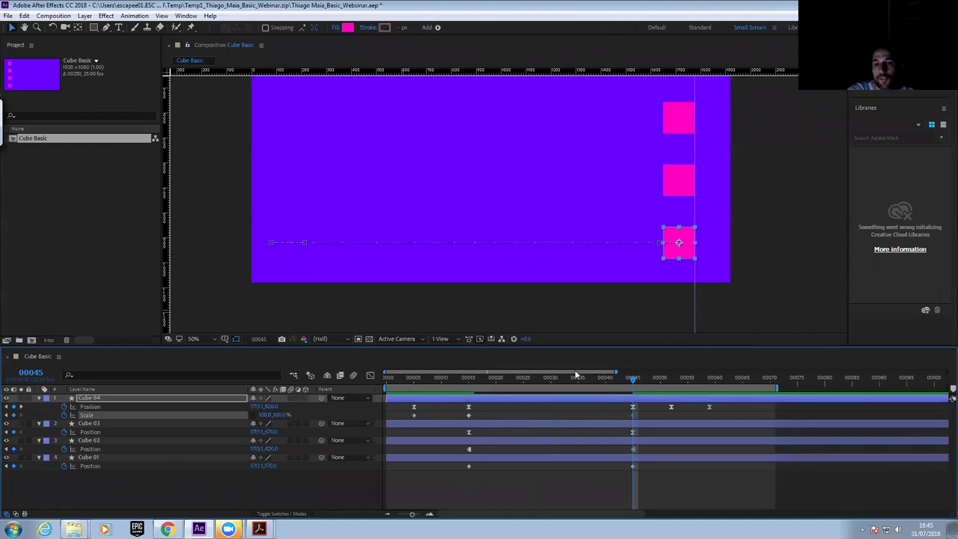
drag(483, 376, 633, 389)
key(Page_Down)
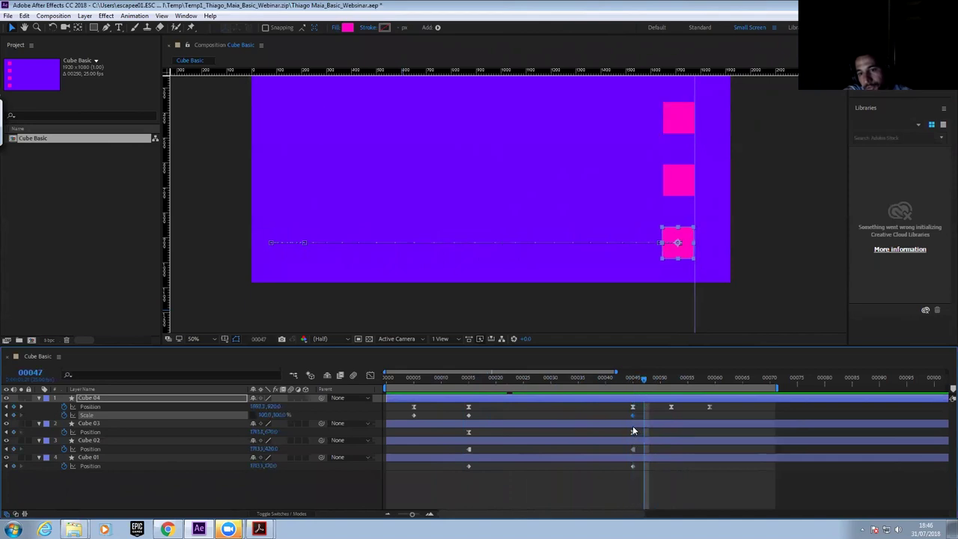
key(Page_Down)
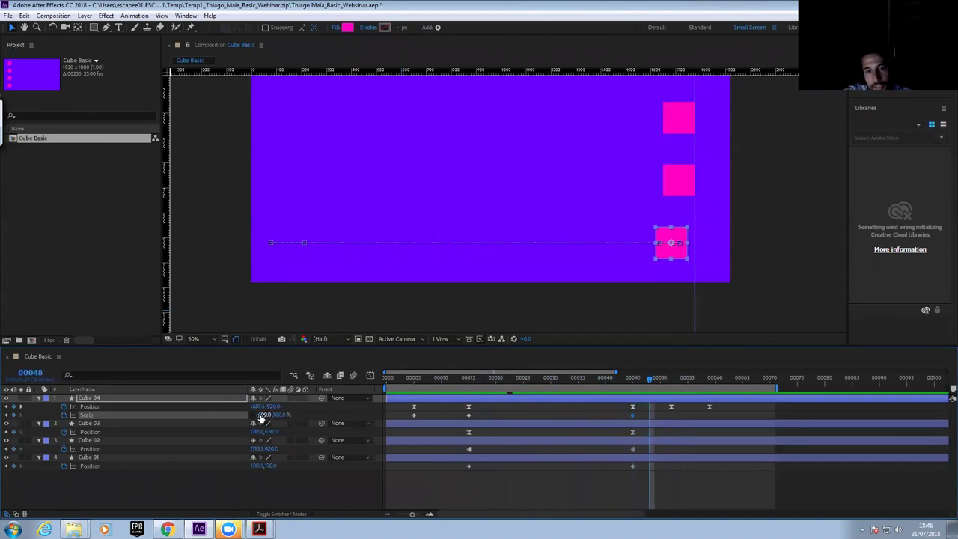
drag(262, 415, 241, 418)
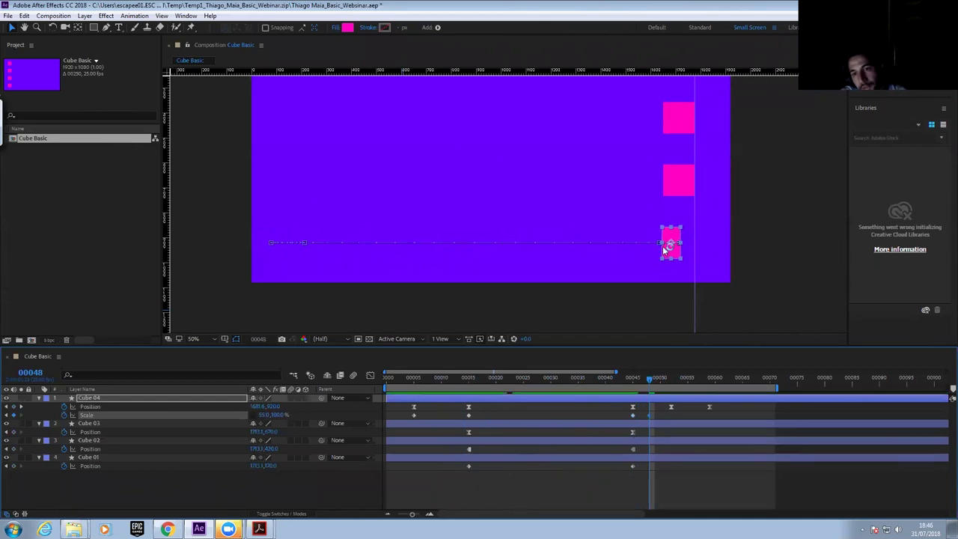
drag(668, 255, 693, 248)
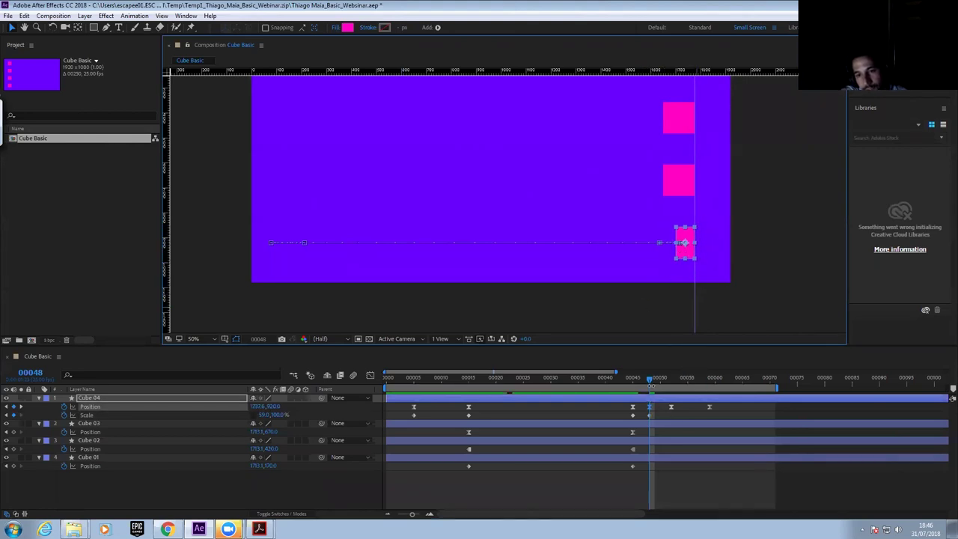
drag(647, 379, 667, 388)
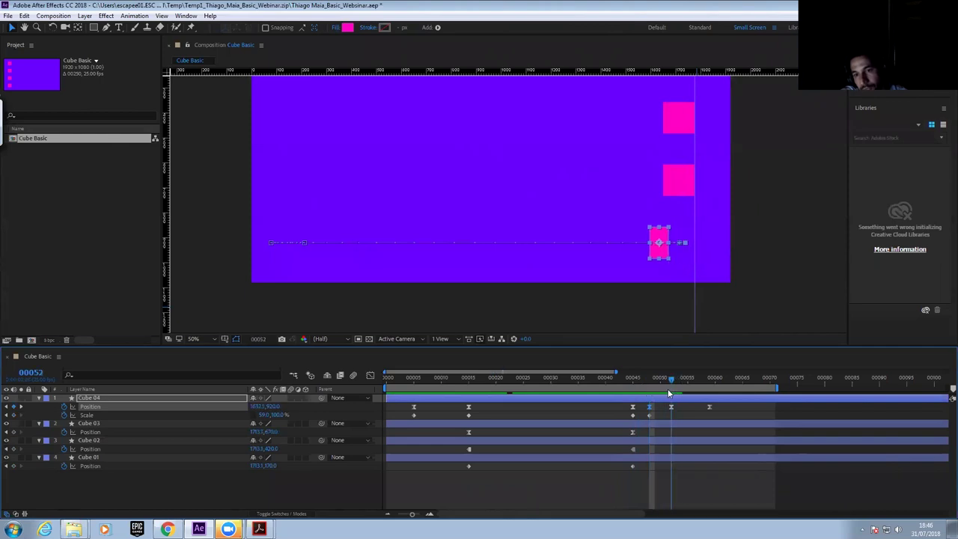
Key Scale at frame 52, return to 100% at frame 59, and Easy Ease all Scale keyframes
click(629, 415)
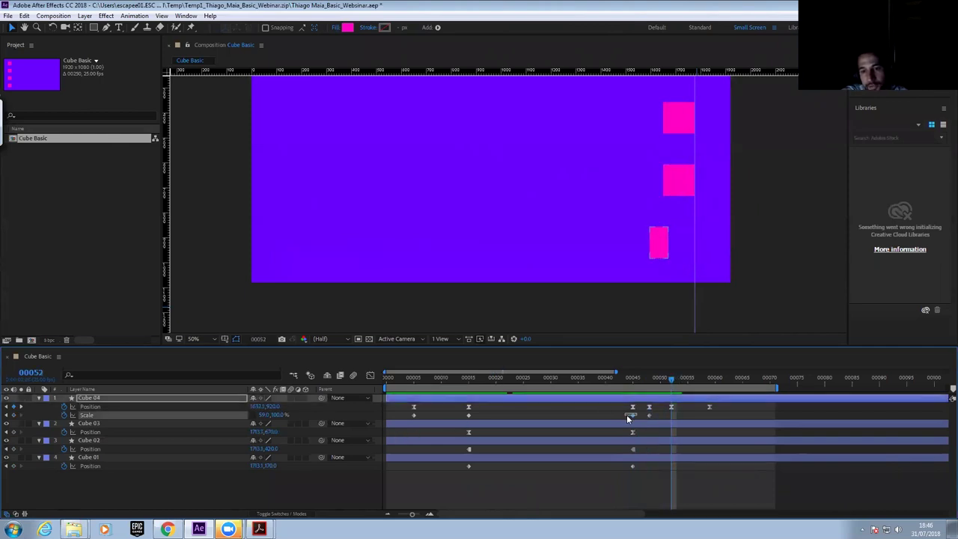
click(685, 400)
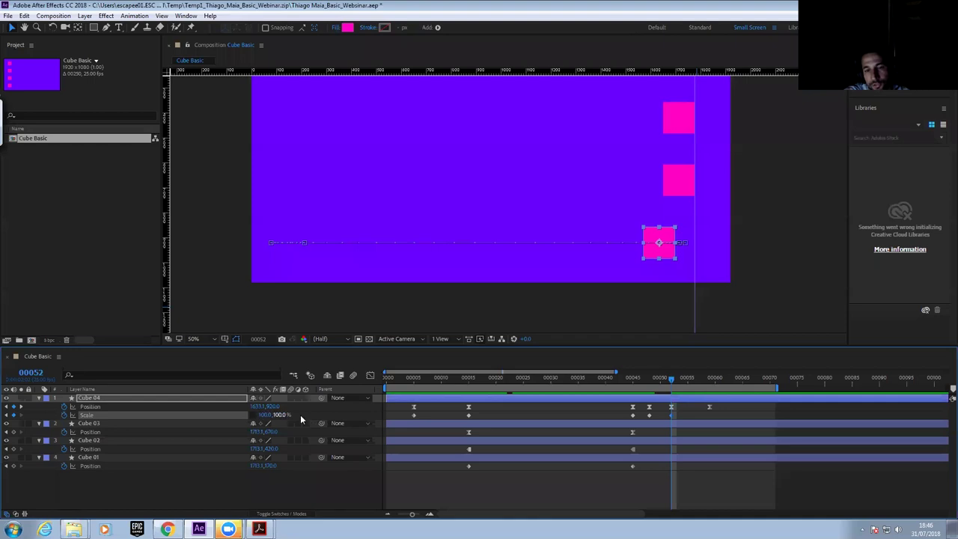
key(Return)
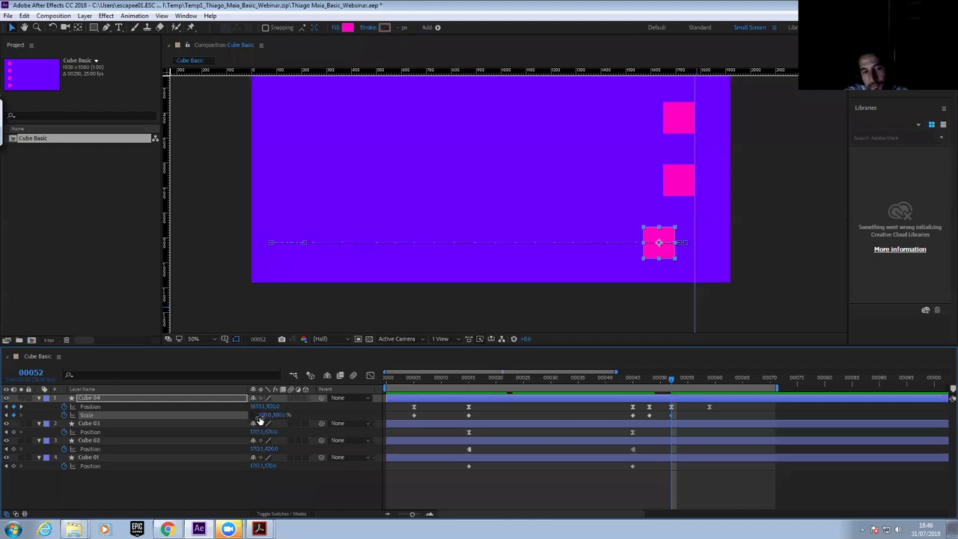
click(546, 413)
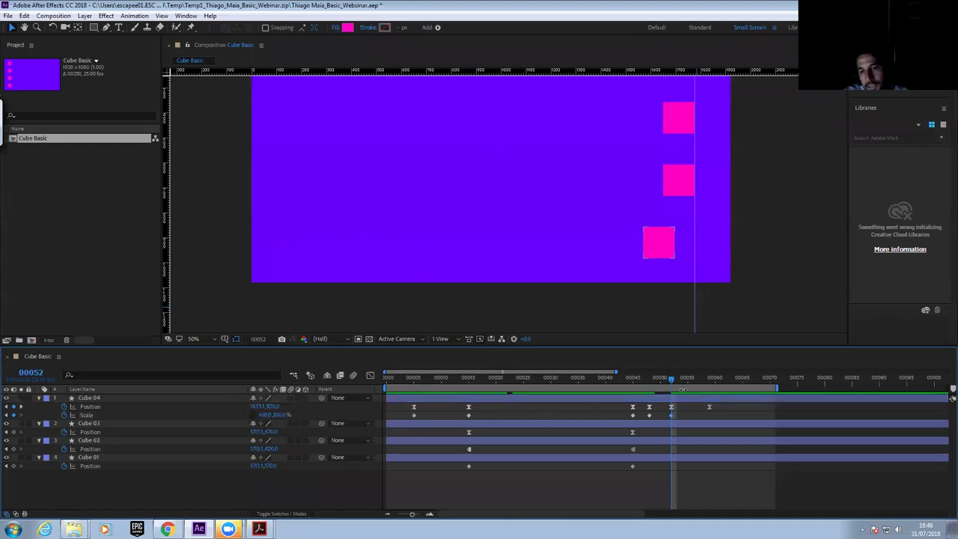
click(675, 378)
drag(675, 379, 671, 379)
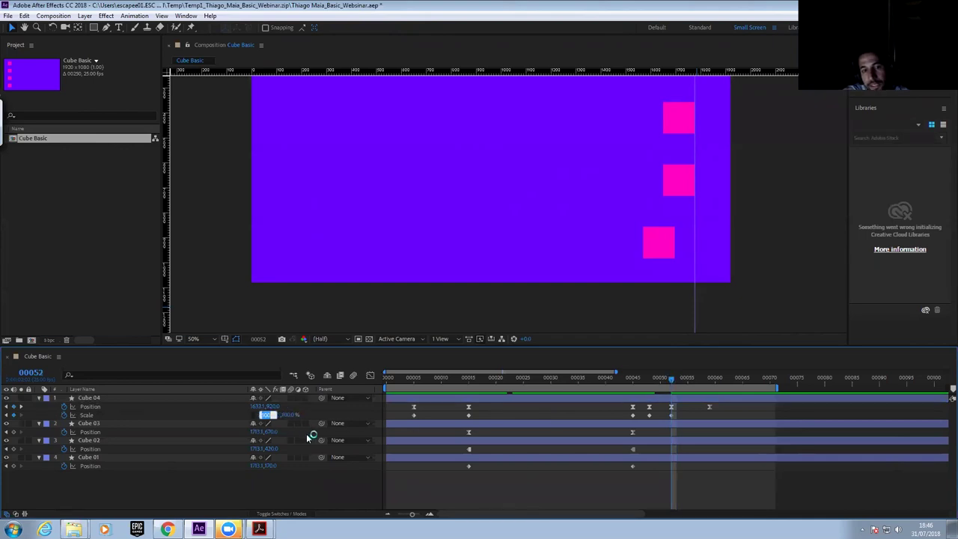
click(486, 401)
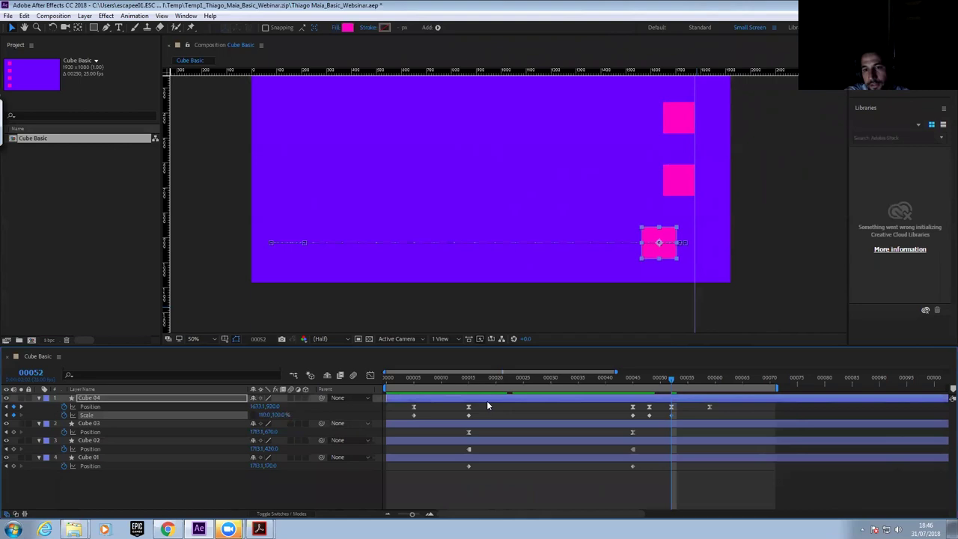
drag(669, 376, 709, 378)
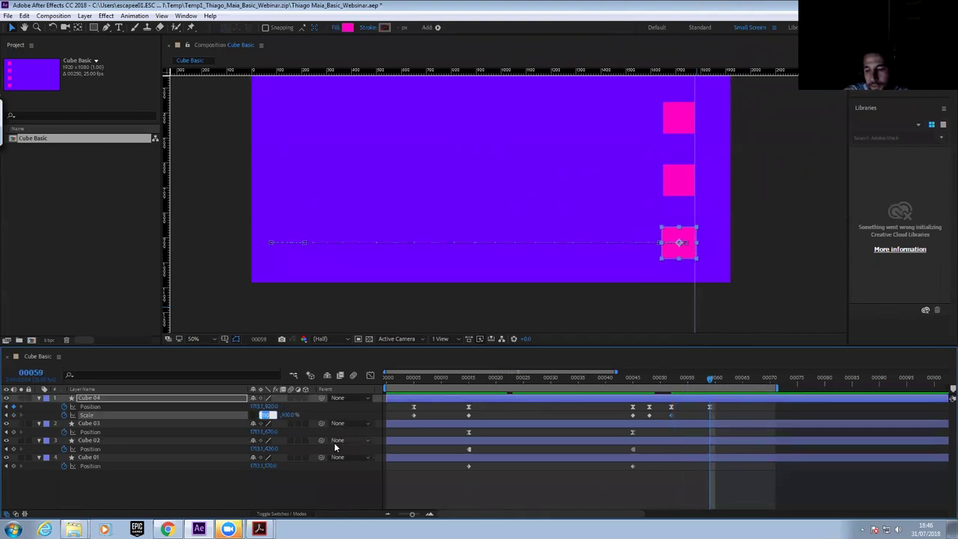
key(Return)
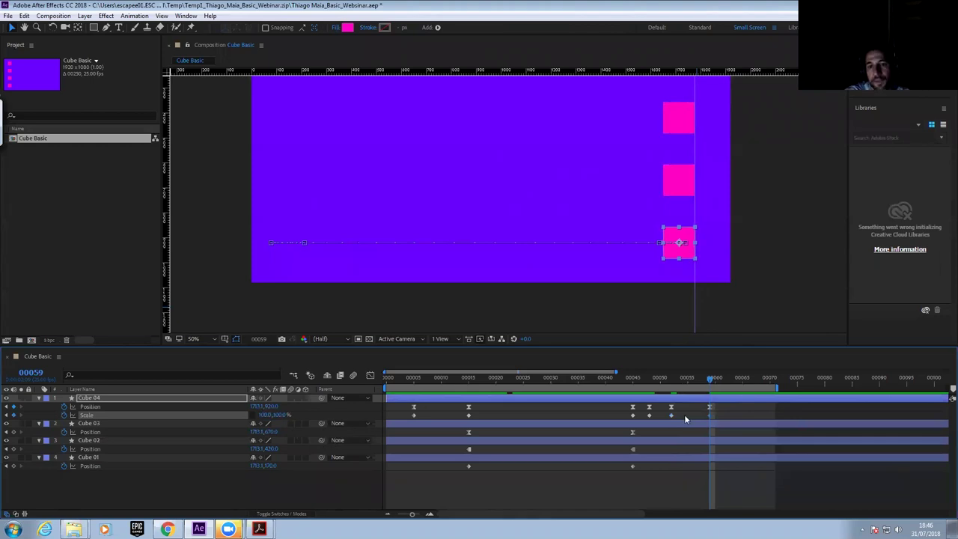
drag(715, 412, 401, 421)
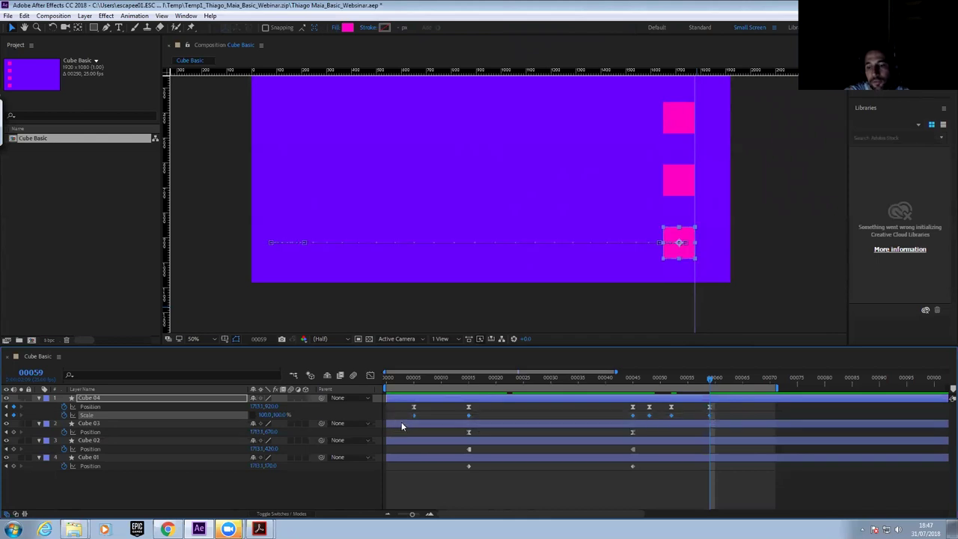
key(F9)
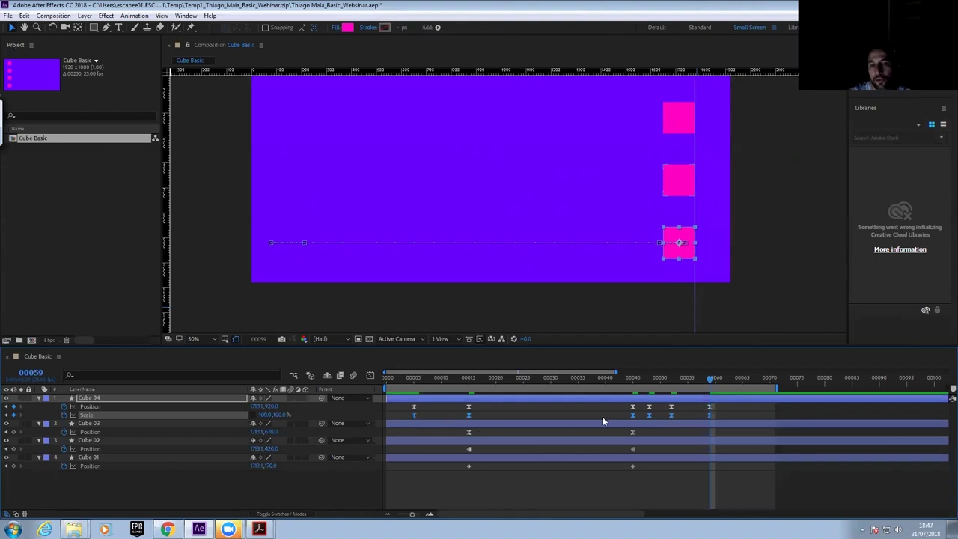
click(390, 416)
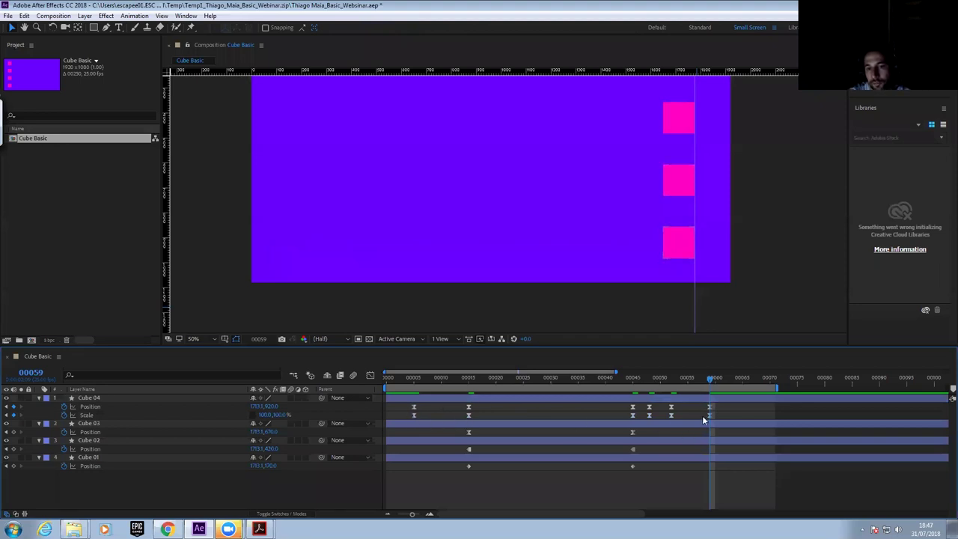
key(space)
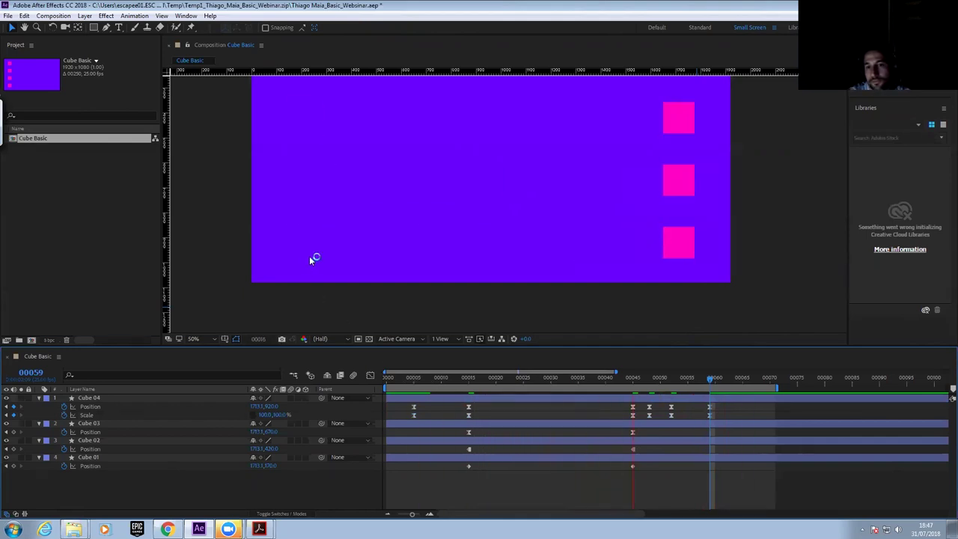
drag(414, 376, 633, 412)
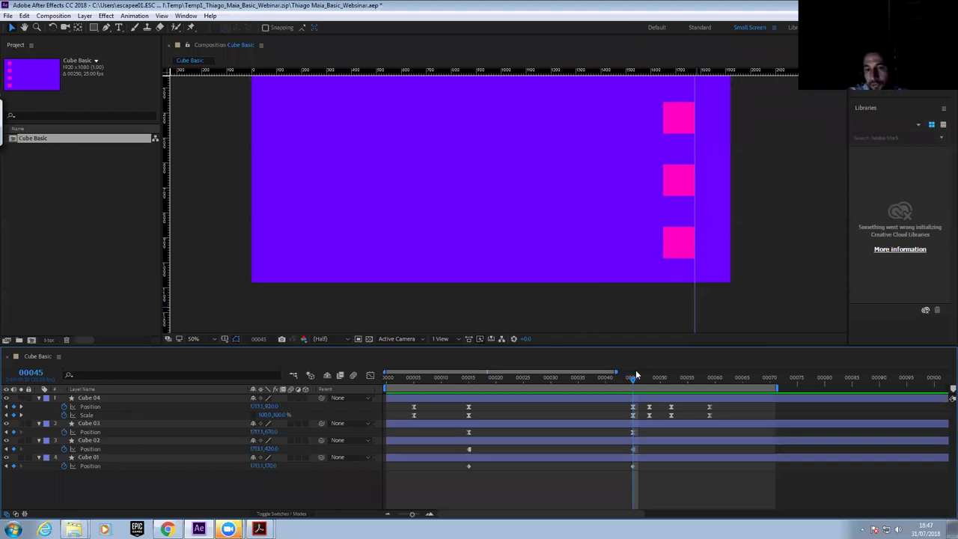
drag(631, 378, 672, 389)
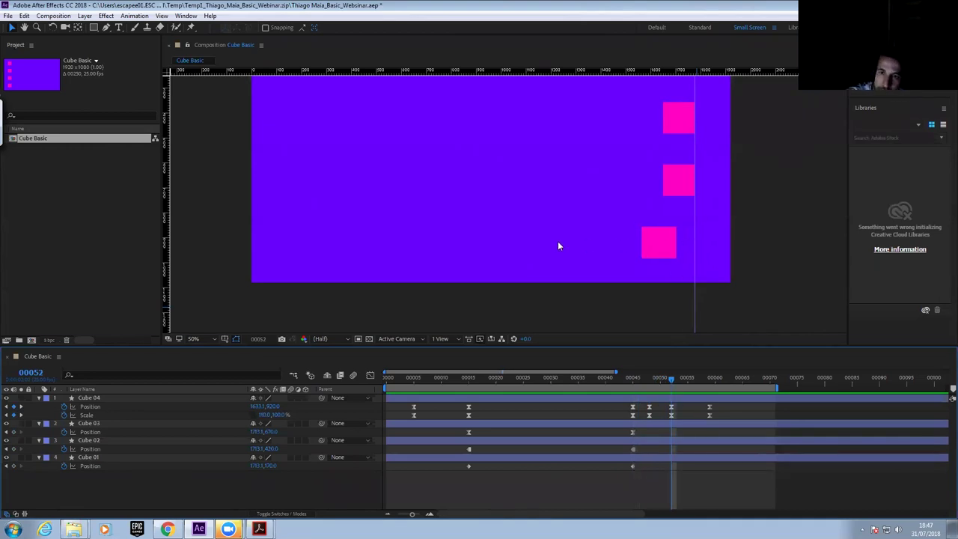
drag(672, 378, 710, 379)
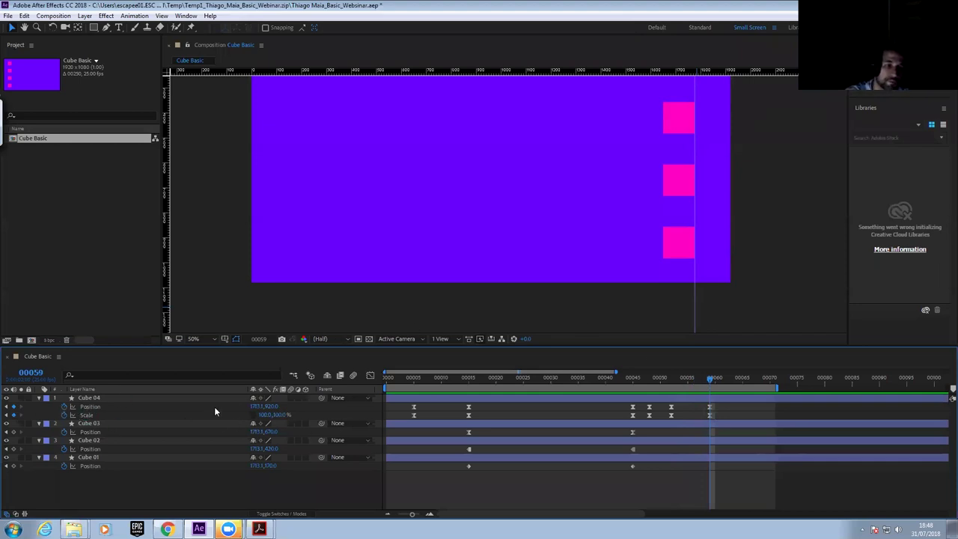
Display Cube 04's Position and Scale speed curves in the Graph Editor, fitted to view
click(369, 375)
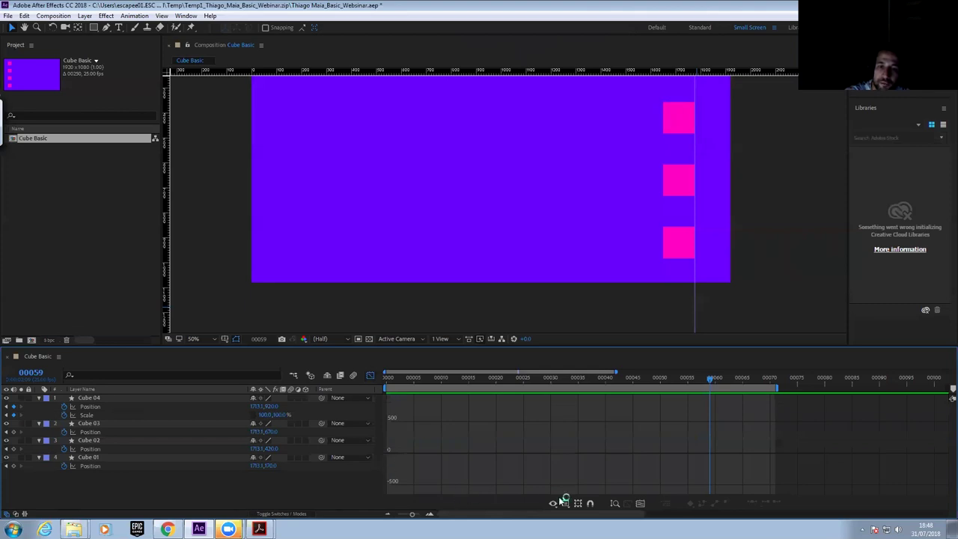
click(559, 504)
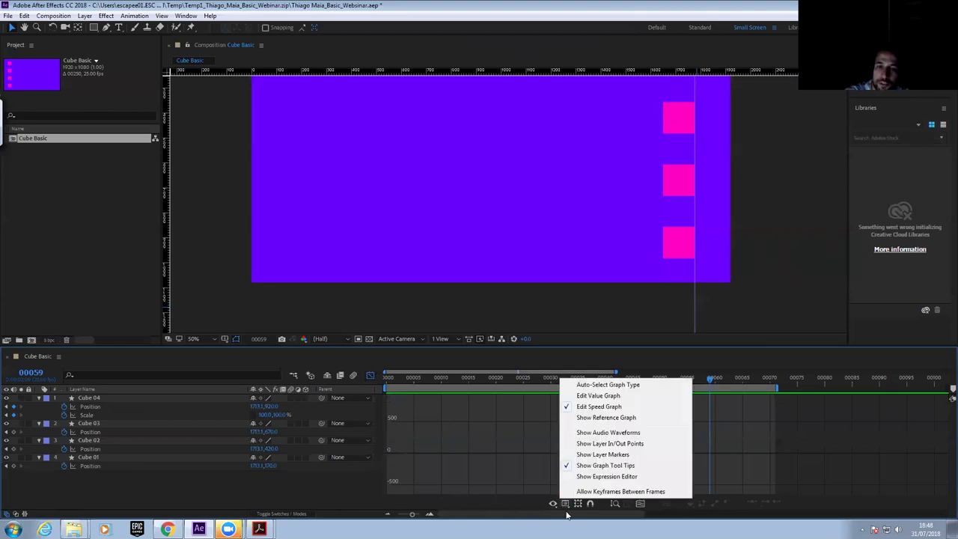
click(84, 405)
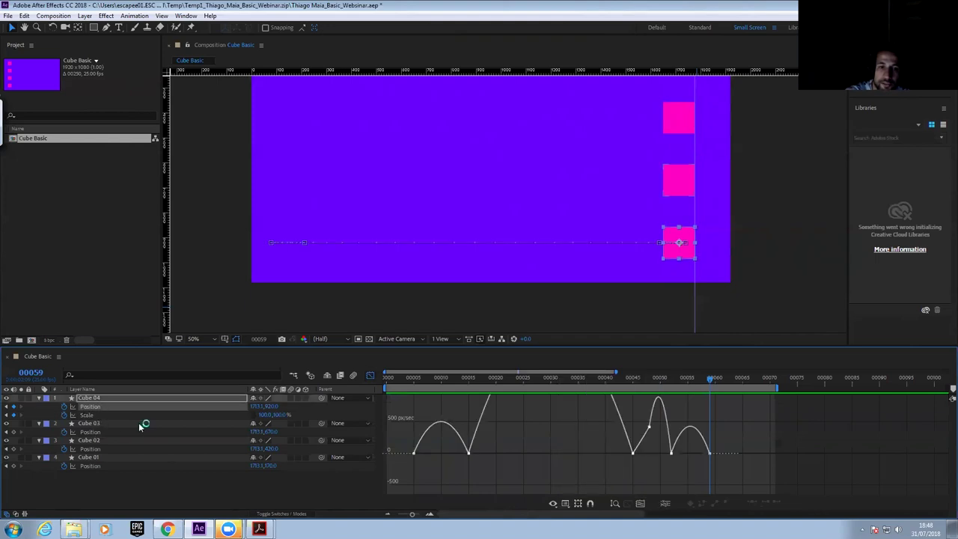
shift+click(87, 413)
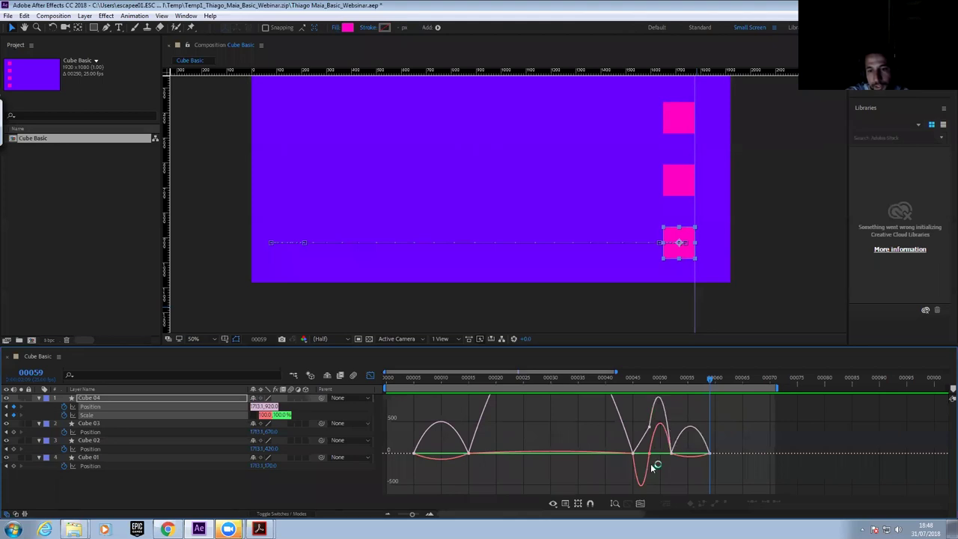
click(640, 504)
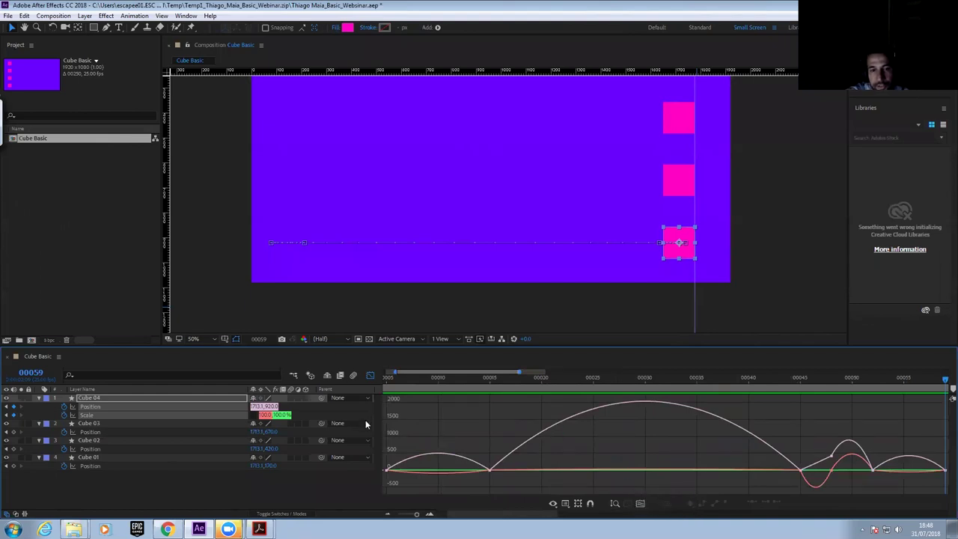
click(387, 379)
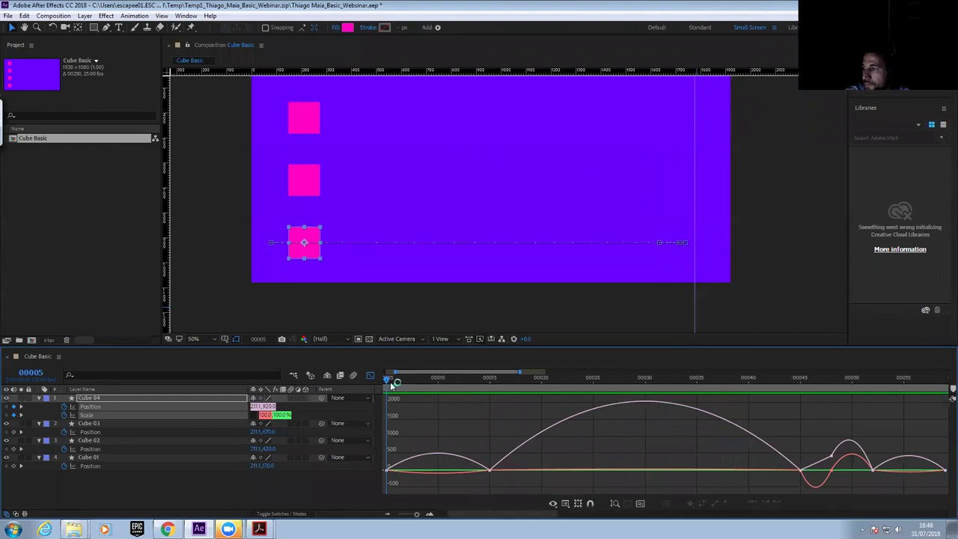
Stretch the easing influence handles on Cube 04's first keyframes in the speed graph
drag(393, 382, 442, 400)
drag(422, 458, 469, 473)
drag(402, 453, 487, 481)
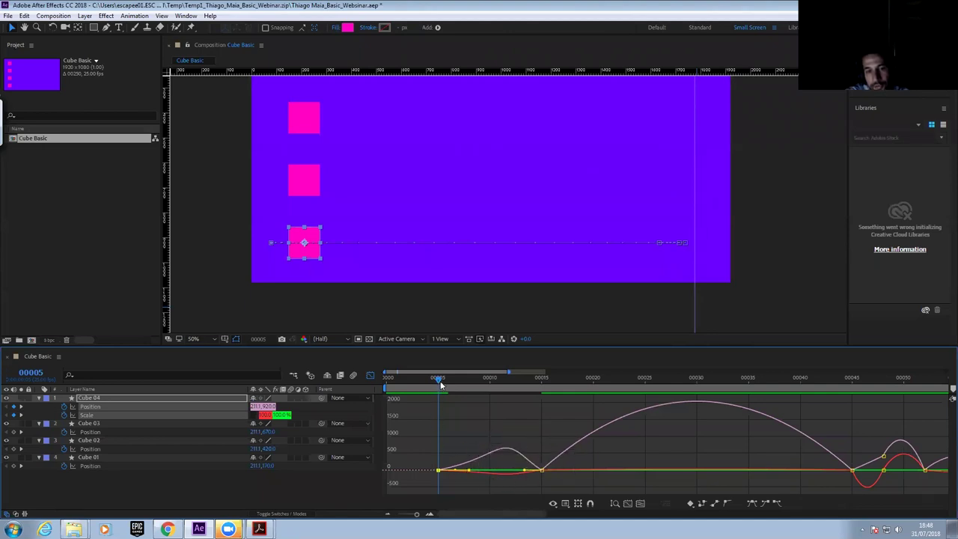
drag(444, 384, 542, 380)
drag(562, 433, 517, 487)
drag(595, 470, 636, 471)
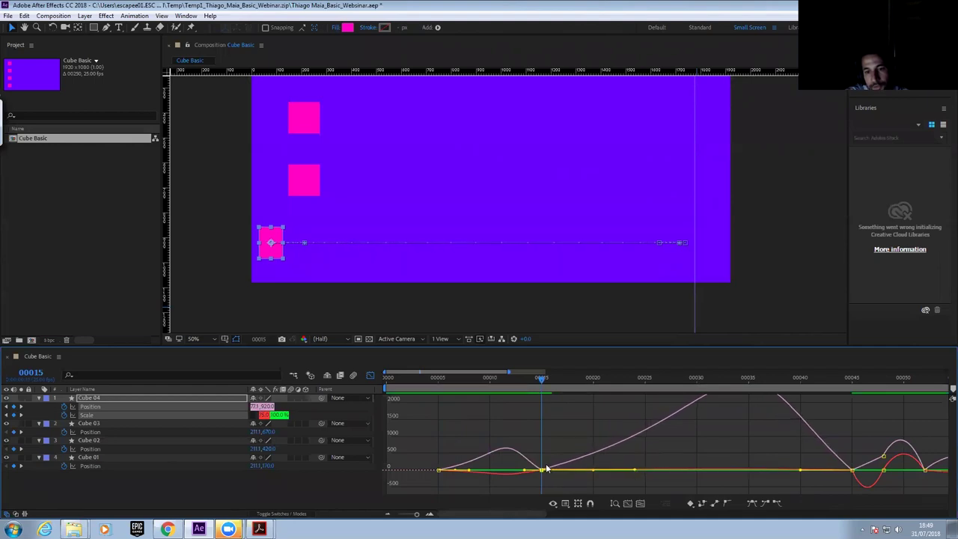
Preview, then lengthen the outgoing ease of the keyframe near frame 44 to about 95%
drag(704, 447, 547, 444)
drag(704, 448, 679, 477)
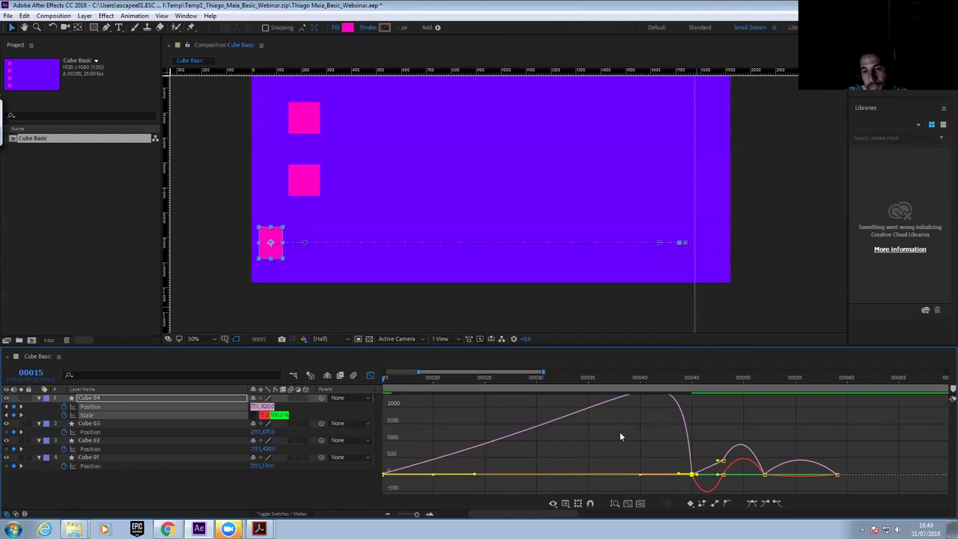
key(space)
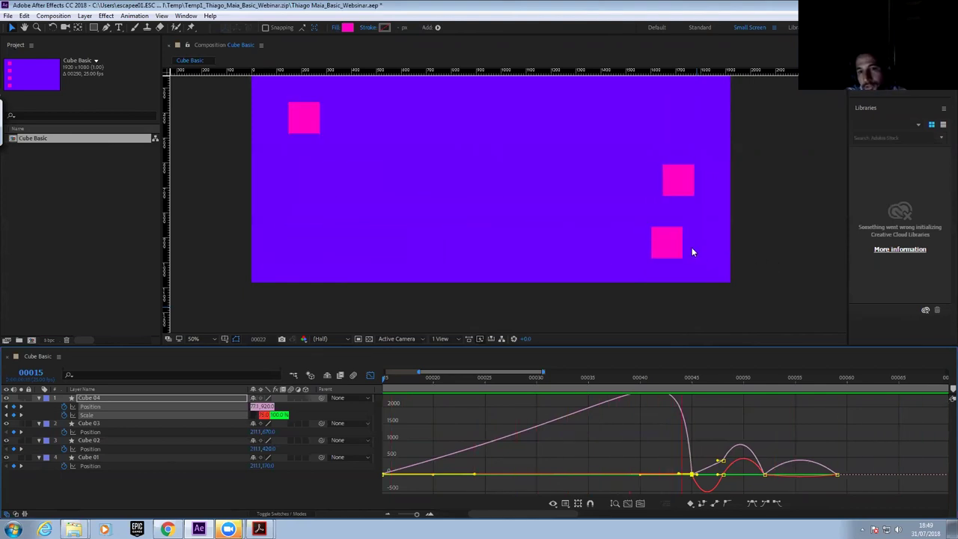
key(space)
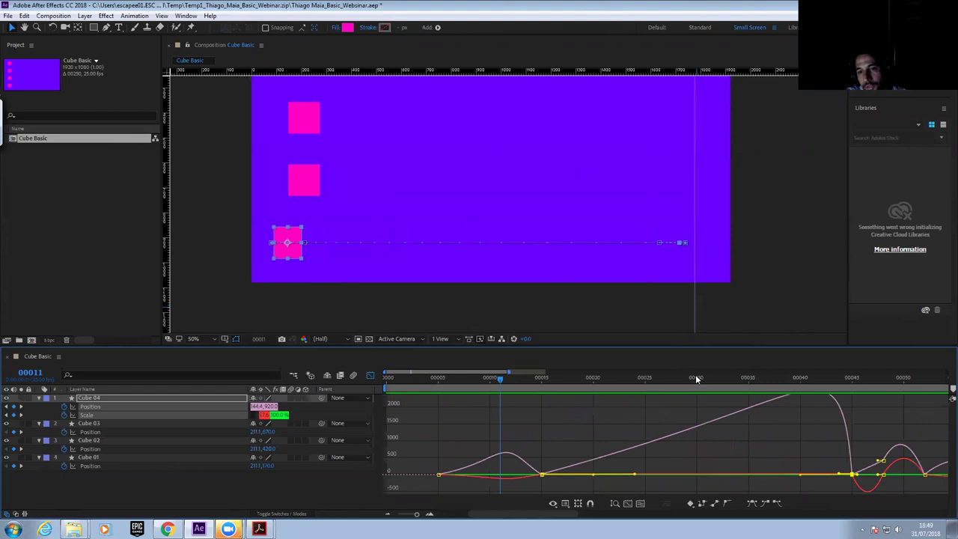
scroll(611, 449, right, 2)
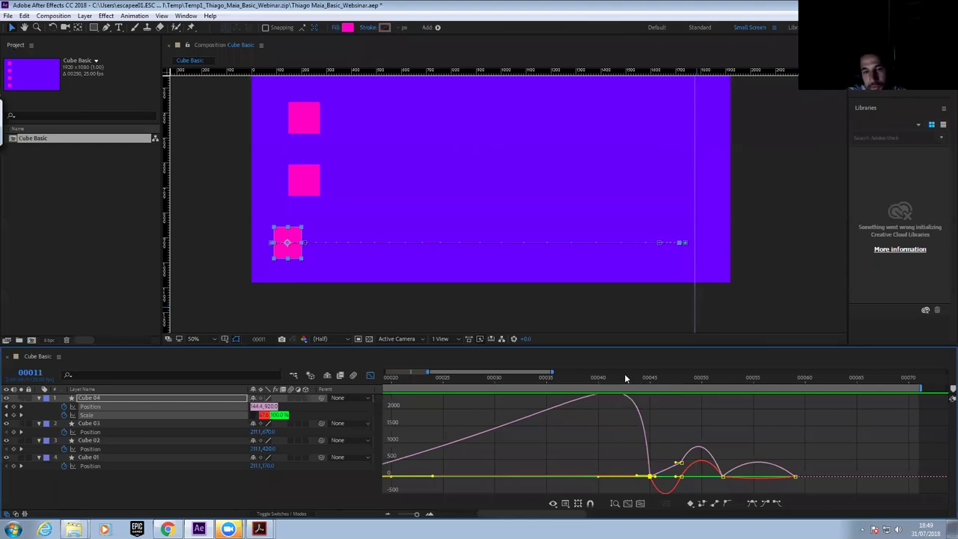
drag(633, 376, 656, 399)
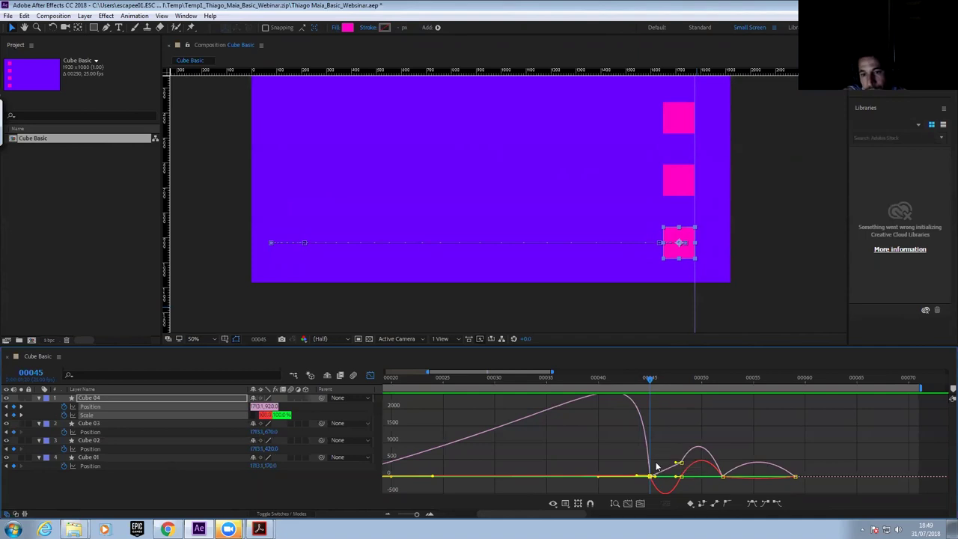
scroll(653, 467, up, 3)
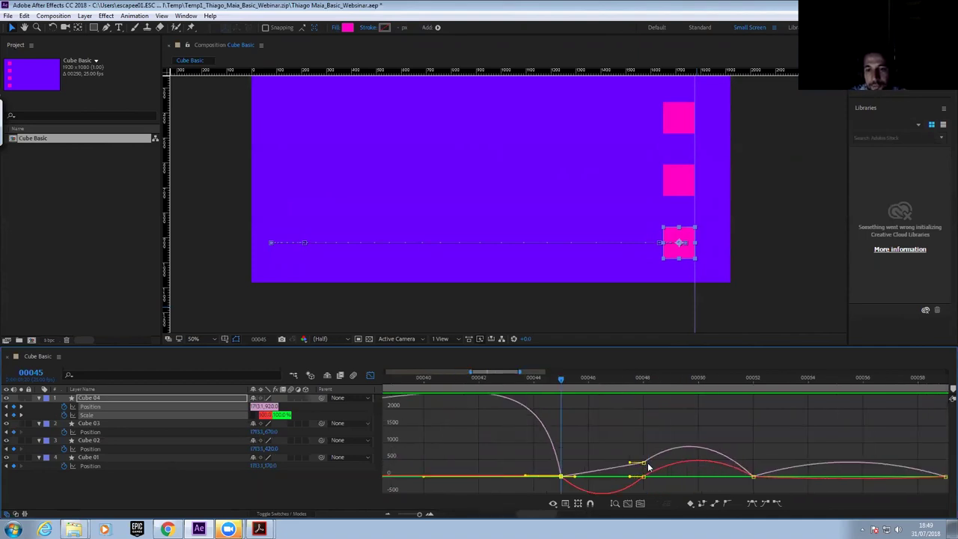
drag(561, 377, 611, 377)
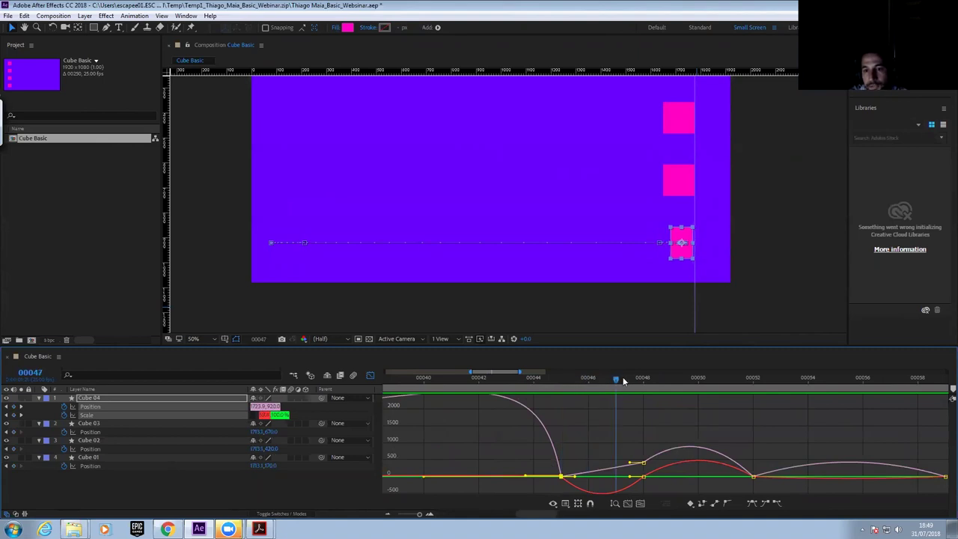
click(560, 475)
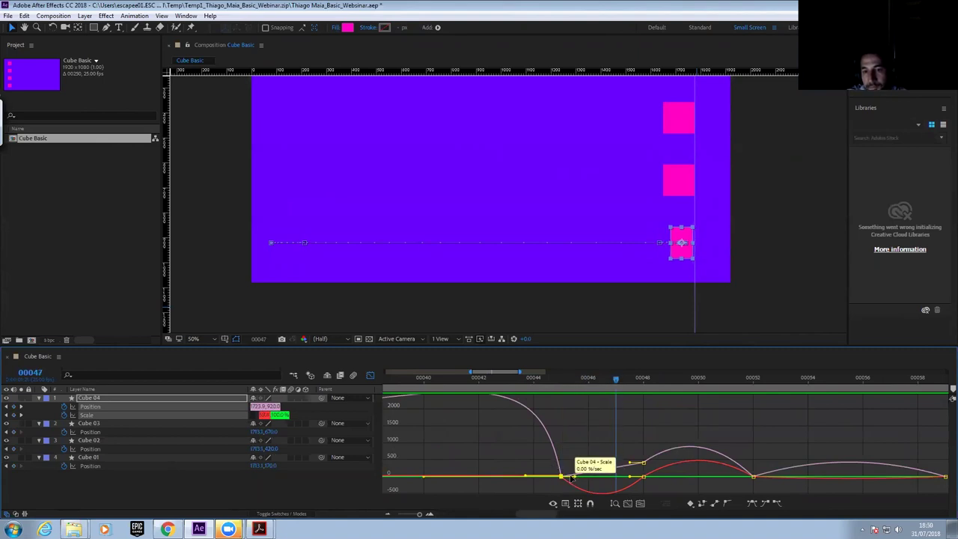
drag(558, 379, 636, 388)
drag(575, 476, 603, 478)
drag(541, 379, 641, 393)
Isolate the Position speed graph at frame 45 and view the composition at 100%
click(595, 456)
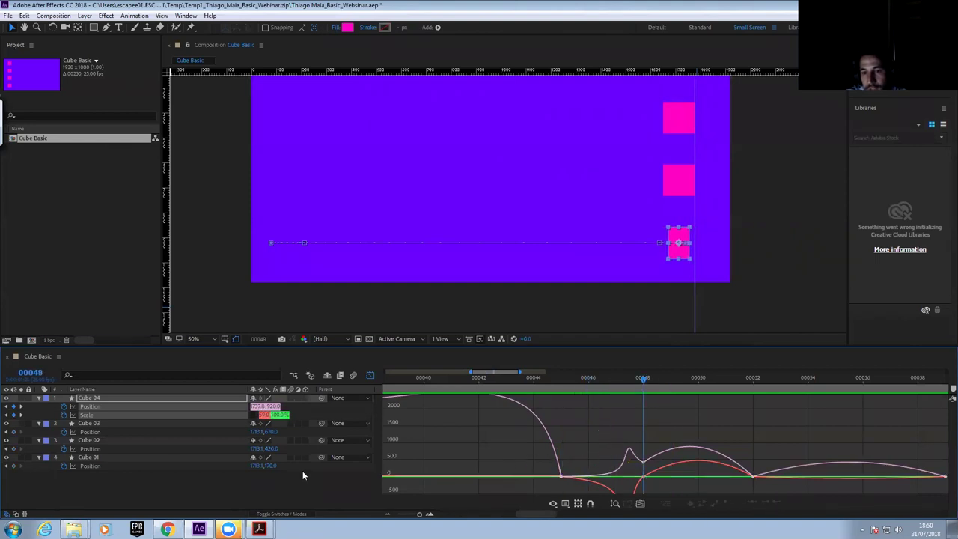
click(89, 416)
click(86, 406)
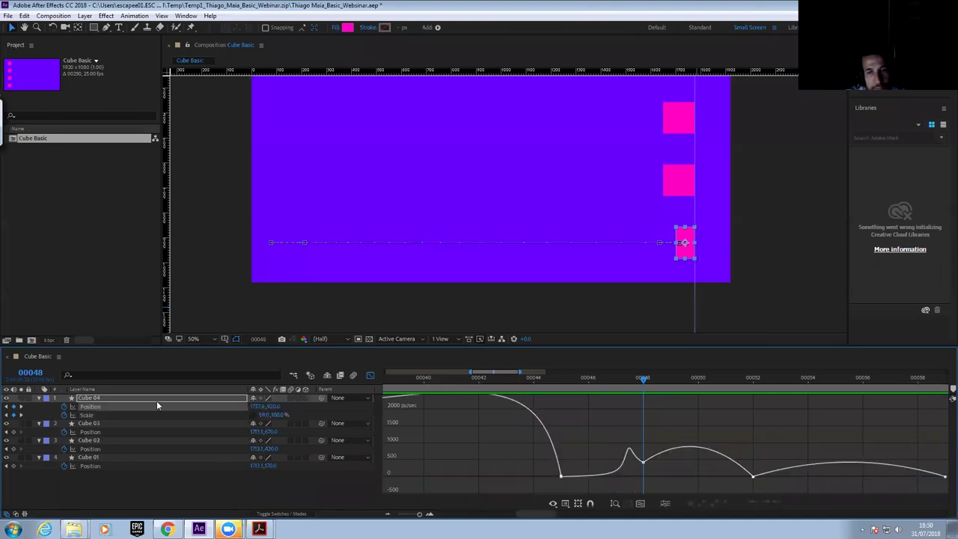
click(555, 382)
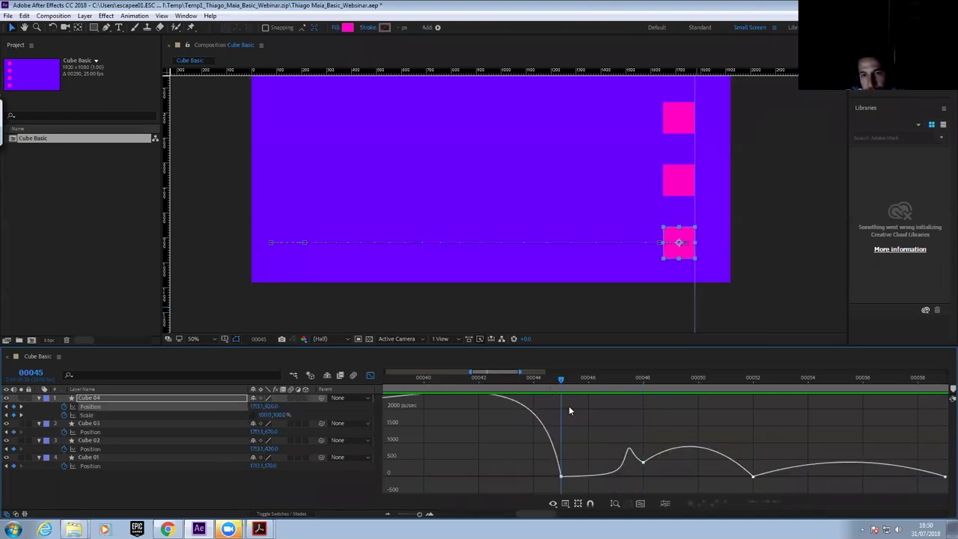
key(period)
drag(703, 277, 433, 238)
Adjust the frame-45 keyframe's influence handles so the spike becomes a gentle hump near frame 47
click(560, 476)
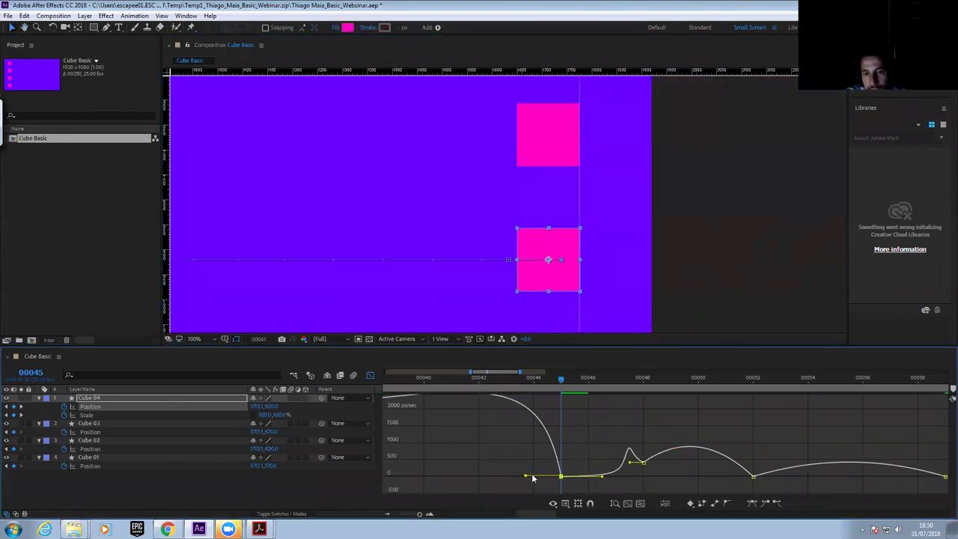
drag(525, 478, 525, 476)
key(Page_Down)
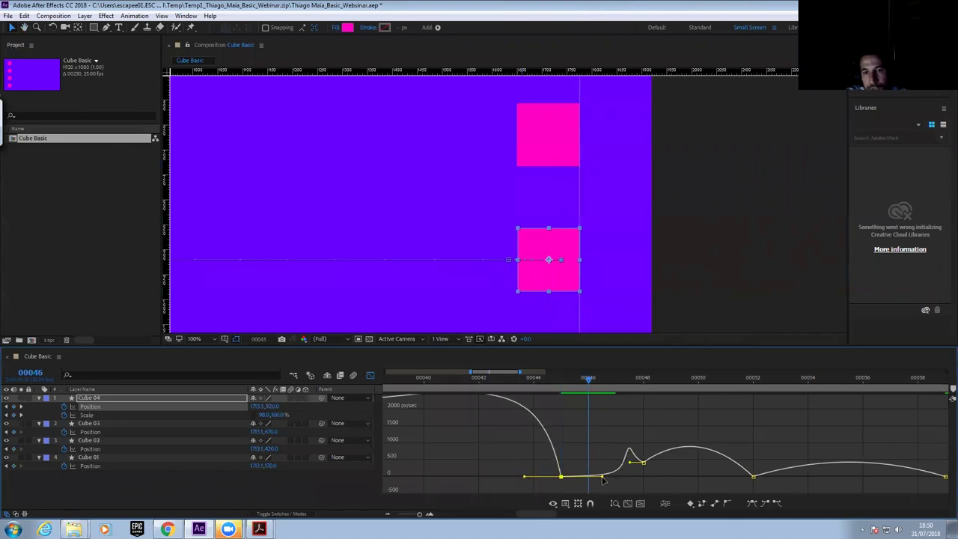
key(Page_Up)
key(Page_Down)
drag(600, 477, 599, 478)
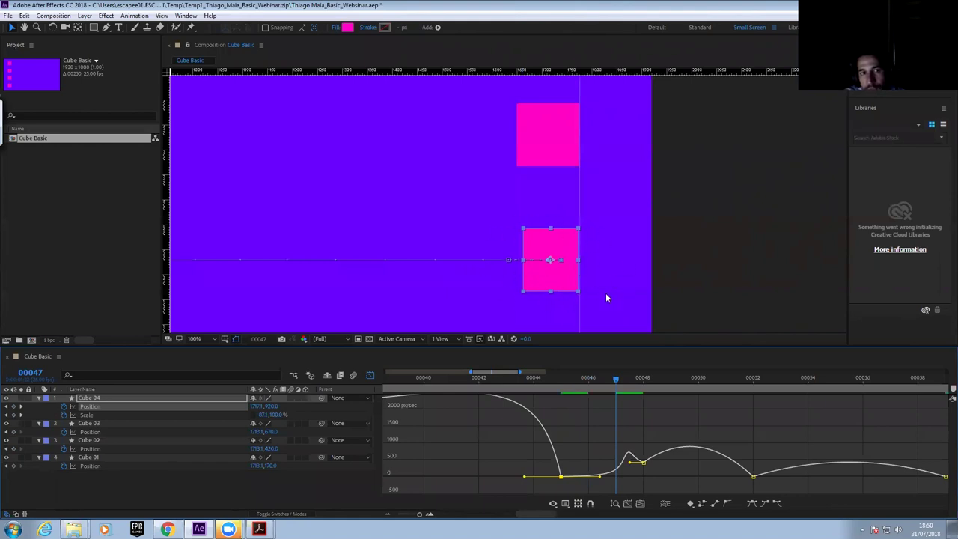
drag(600, 477, 589, 480)
click(554, 380)
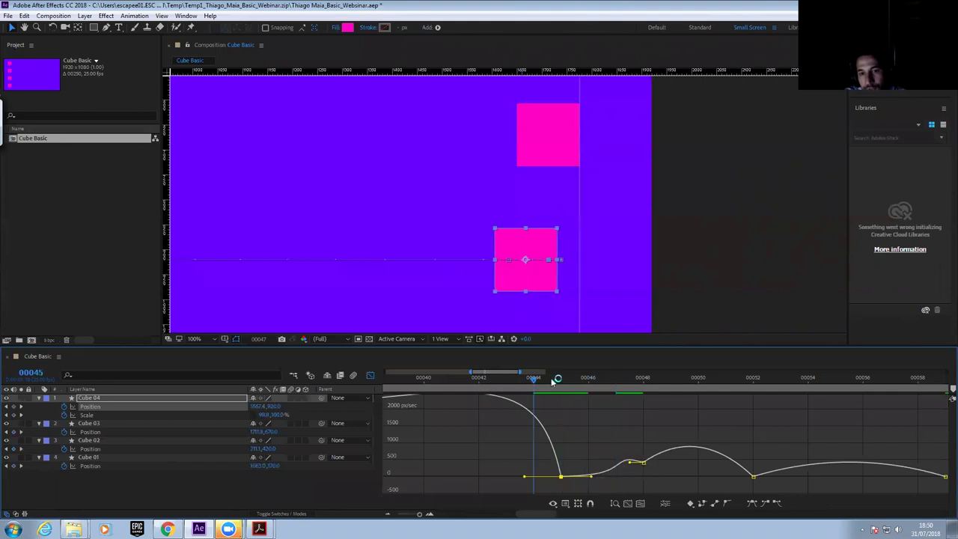
drag(564, 380, 590, 419)
key(Page_Down)
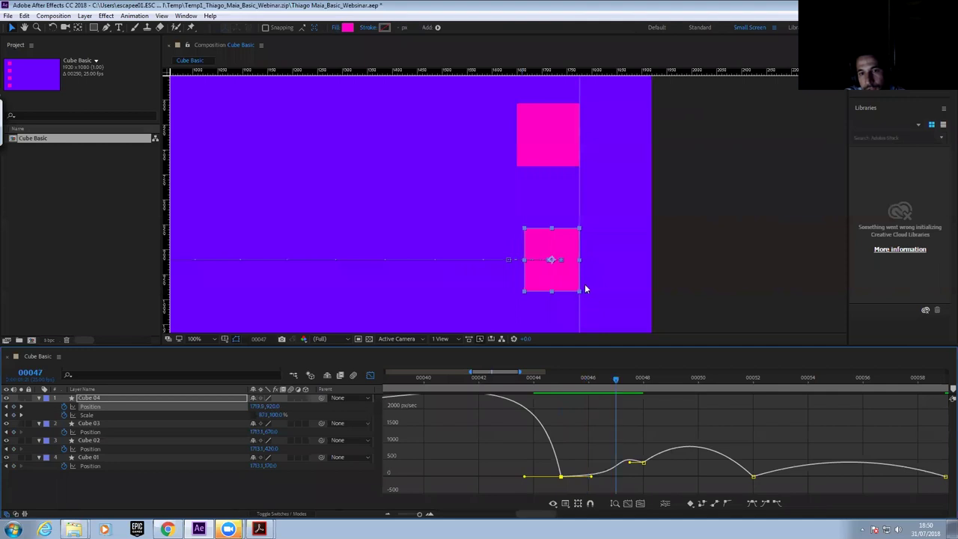
key(Page_Down)
key(Page_Down)
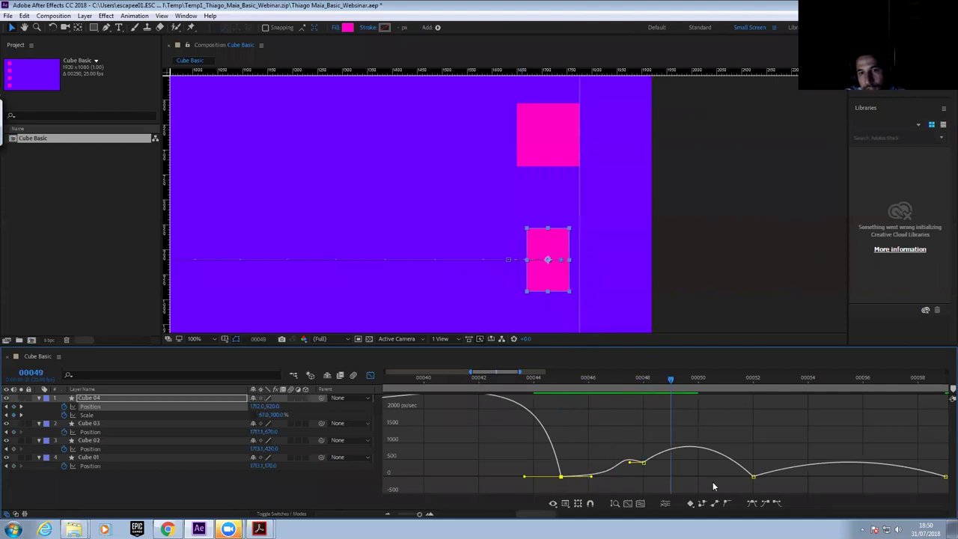
click(657, 474)
Drag the frame-48 and frame-52 Scale keyframe handles to about 69% and 57% influence
shift+click(87, 414)
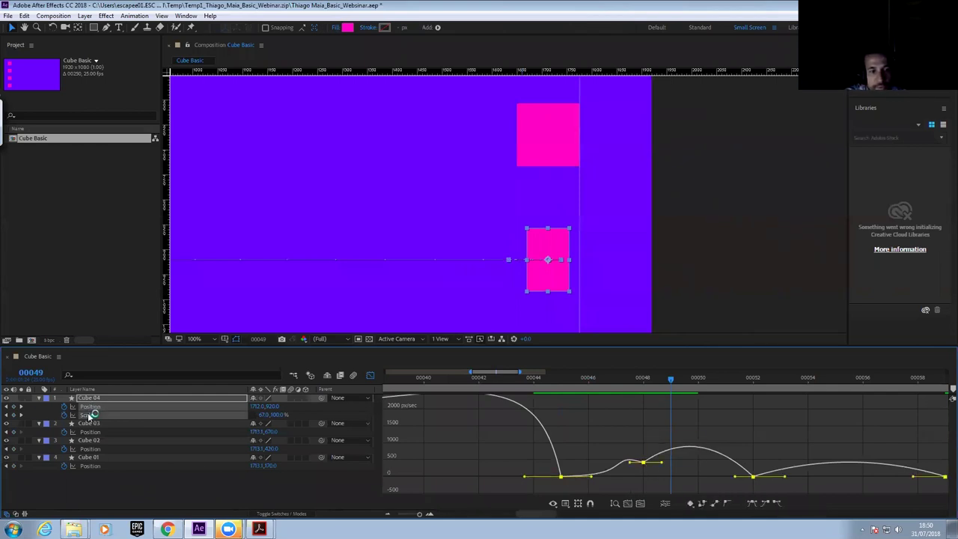
drag(660, 440, 633, 491)
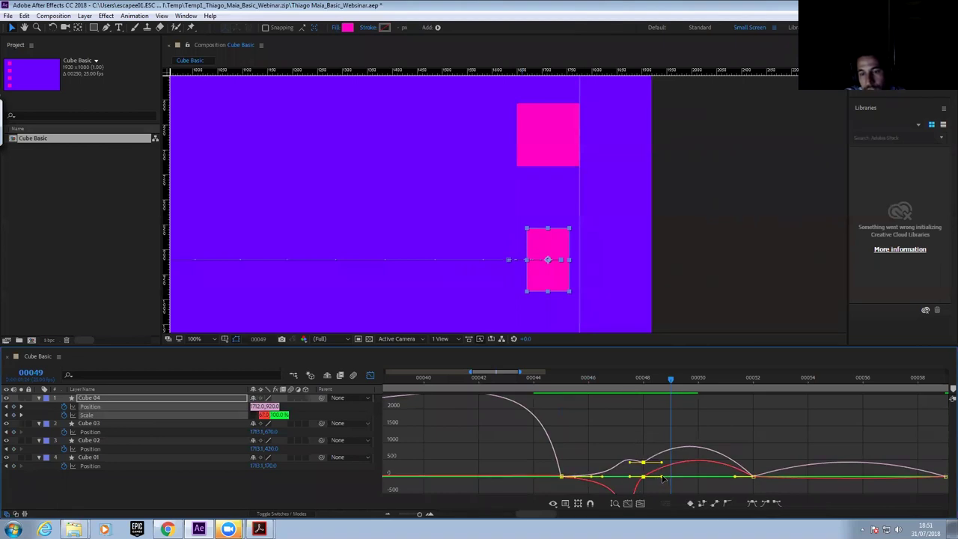
drag(662, 477, 683, 479)
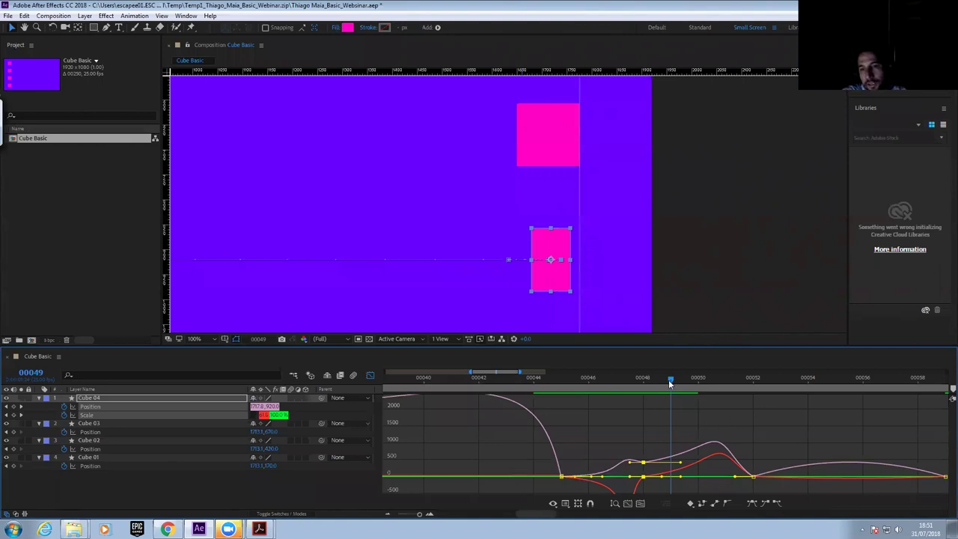
drag(669, 380, 725, 407)
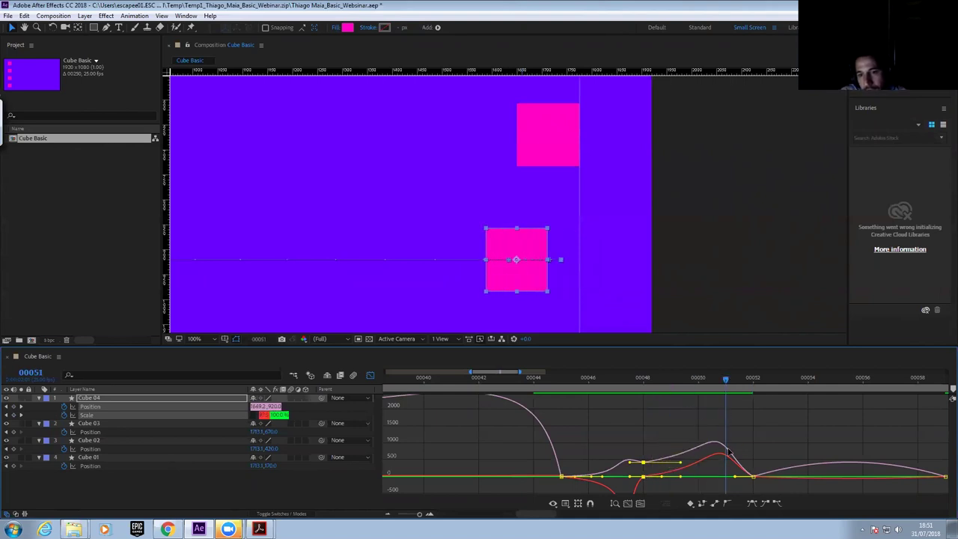
click(752, 383)
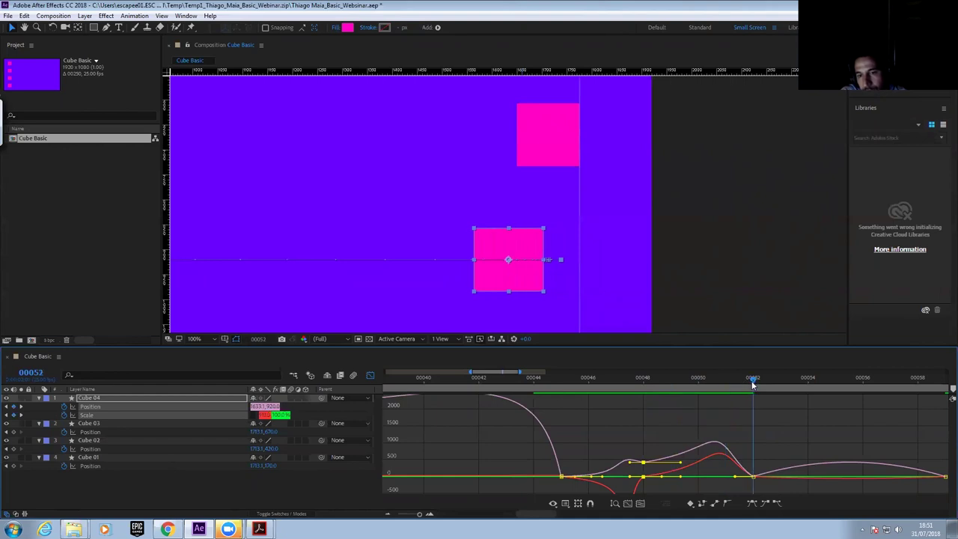
drag(757, 383, 864, 384)
click(752, 477)
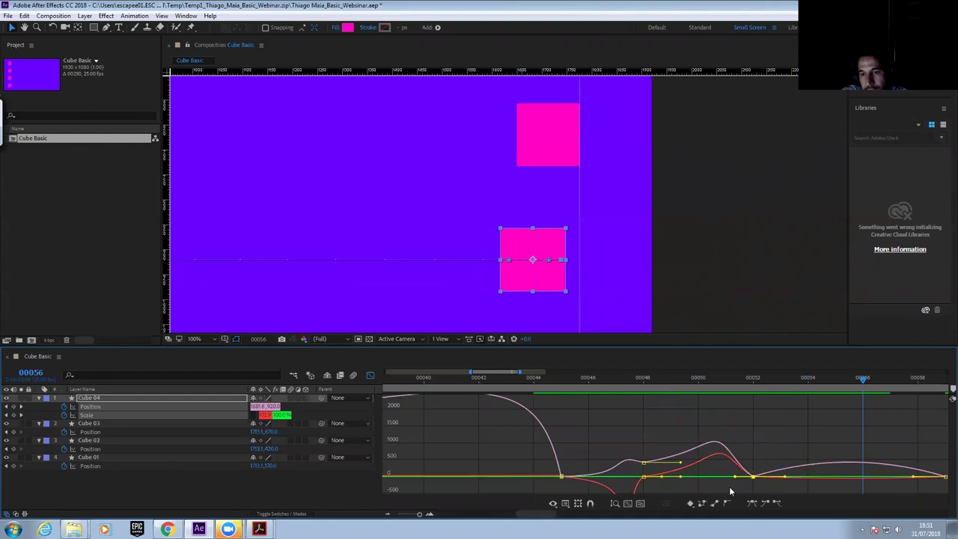
drag(789, 477, 809, 479)
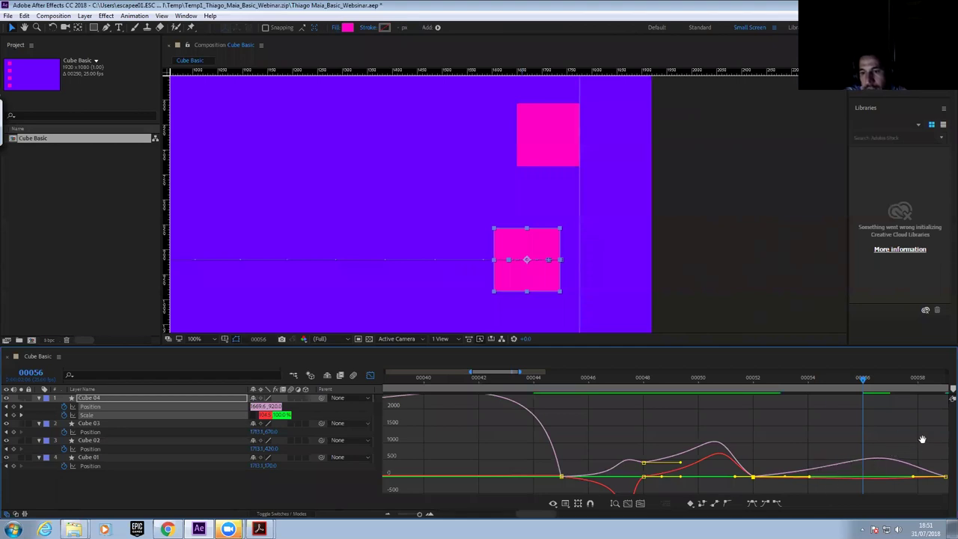
drag(922, 438, 790, 434)
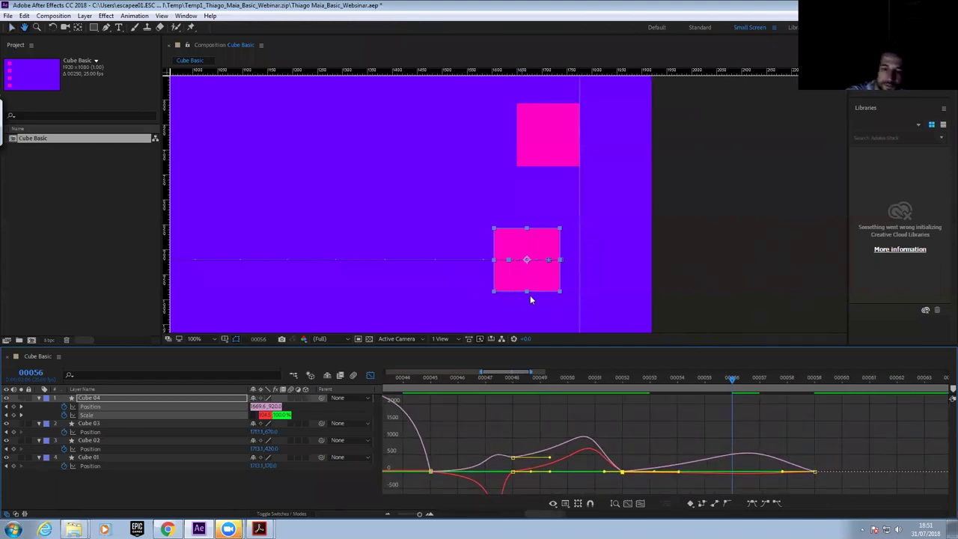
Pan the composition to show the whole frame, then play and stop the preview
scroll(493, 286, down, 2)
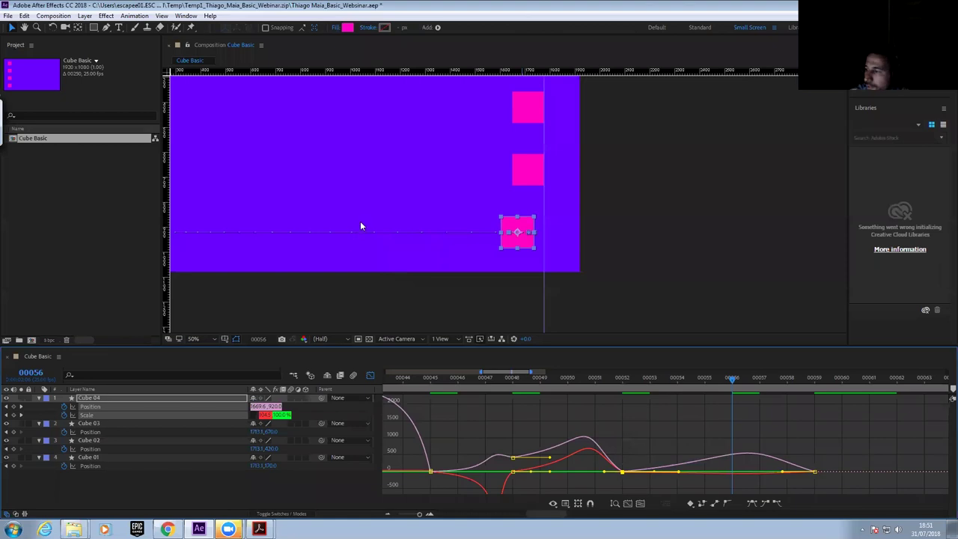
drag(353, 222, 494, 286)
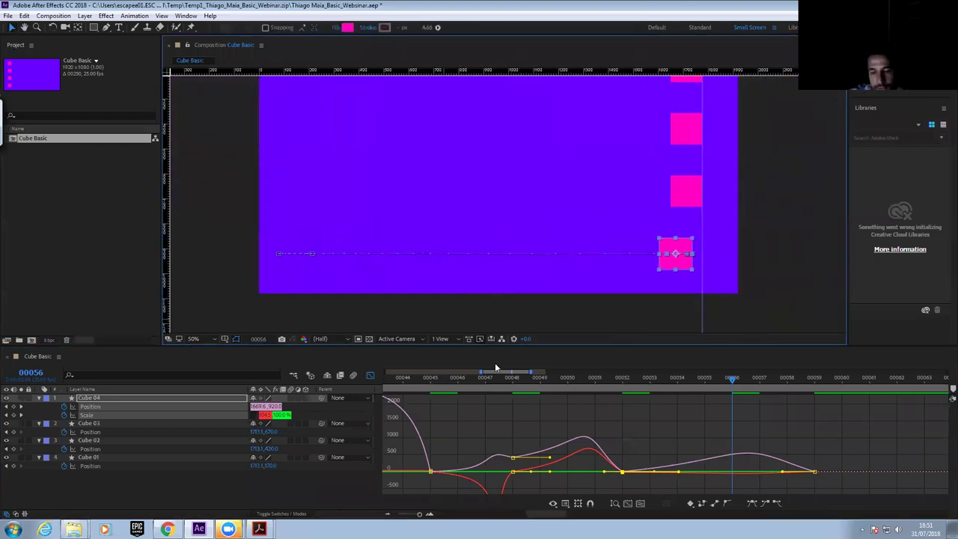
key(space)
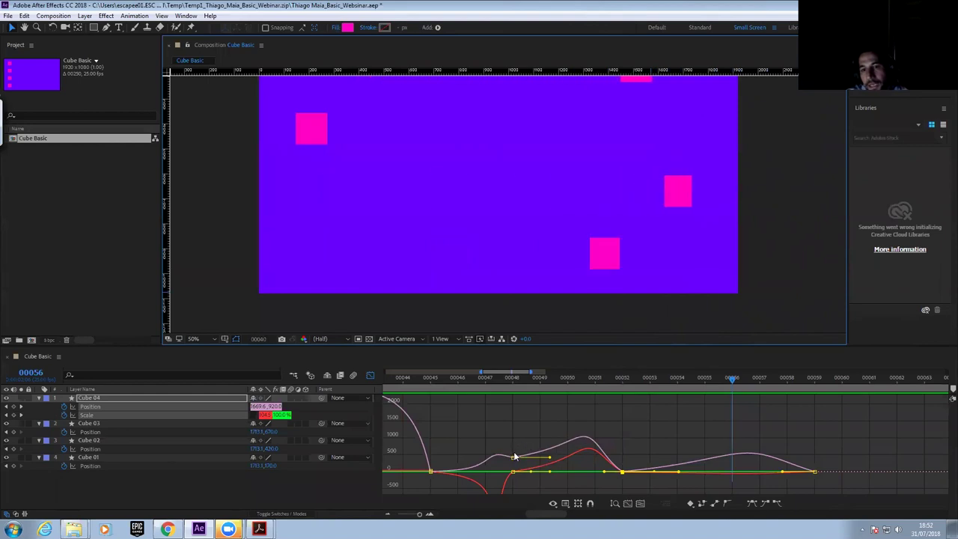
click(523, 377)
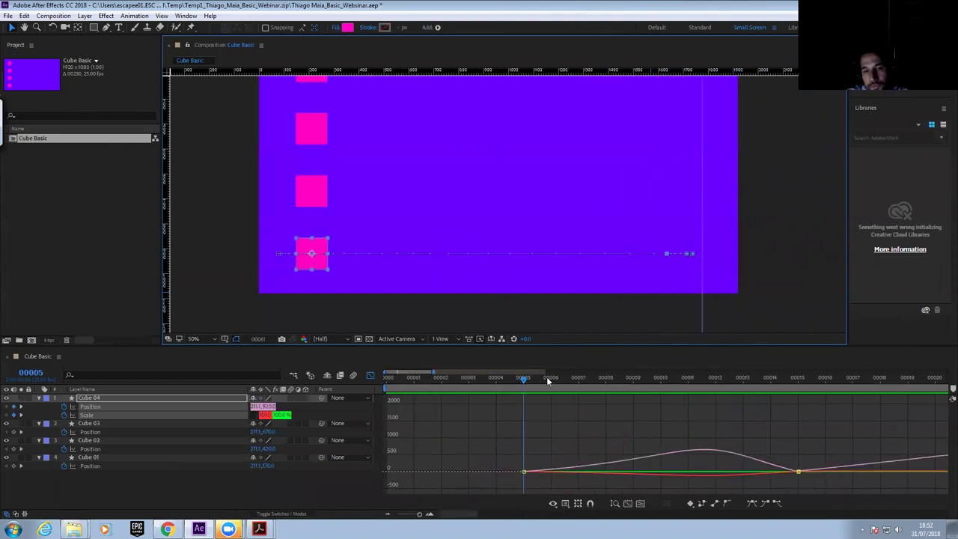
Set the frame-48 Scale keyframe's ease to about 39.70% influence in the graph view
scroll(626, 408, right, 10)
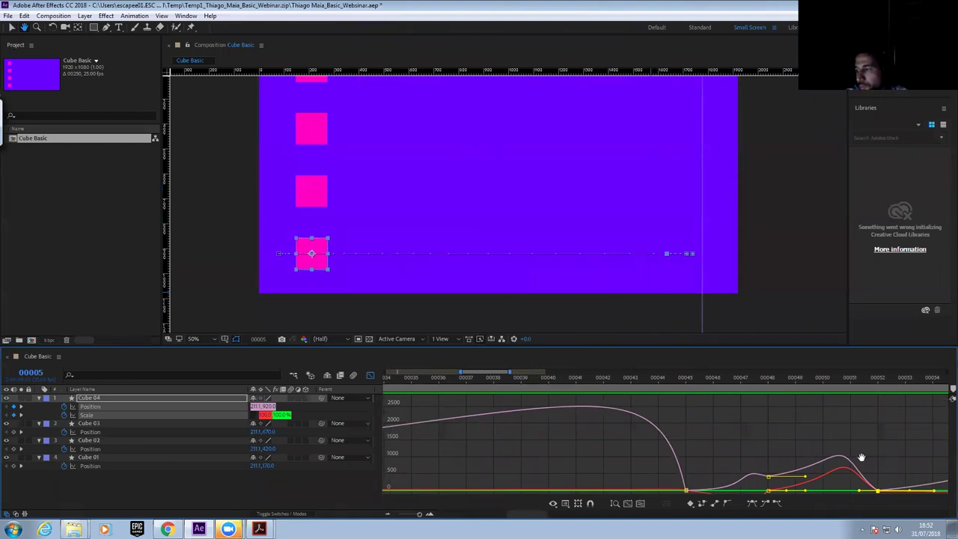
drag(572, 376, 716, 391)
drag(785, 397, 811, 389)
drag(876, 423, 729, 441)
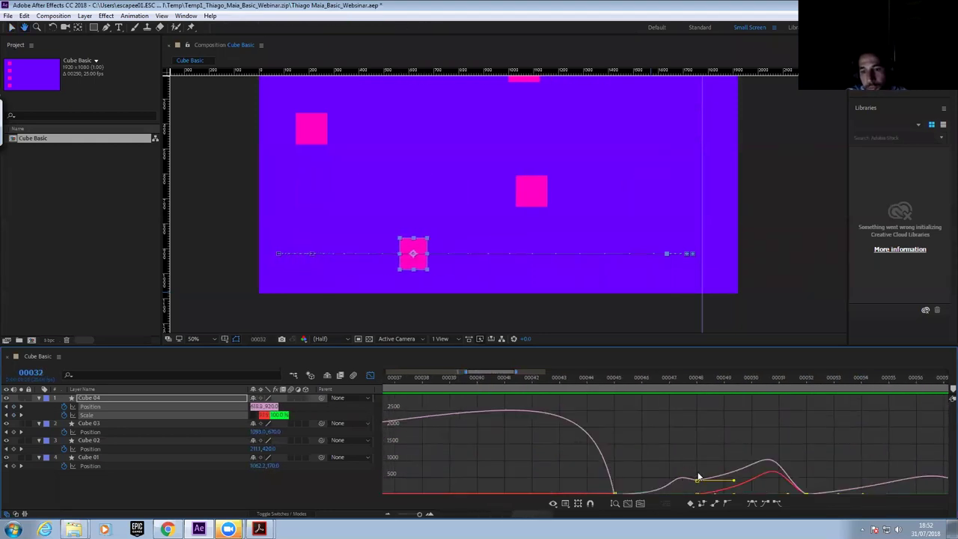
drag(632, 379, 709, 381)
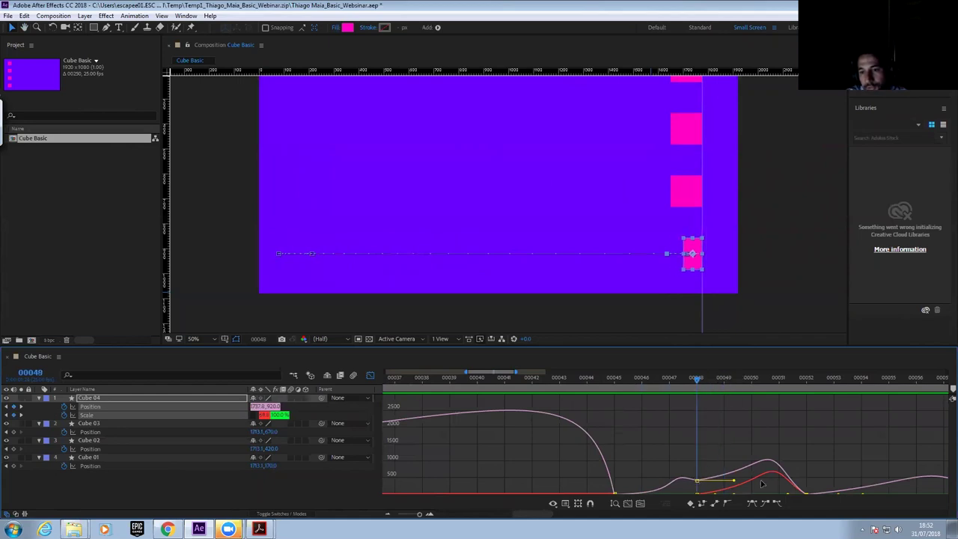
mouse_move(704, 379)
mouse_down()
mouse_move(786, 378)
mouse_move(678, 378)
mouse_move(722, 377)
mouse_up()
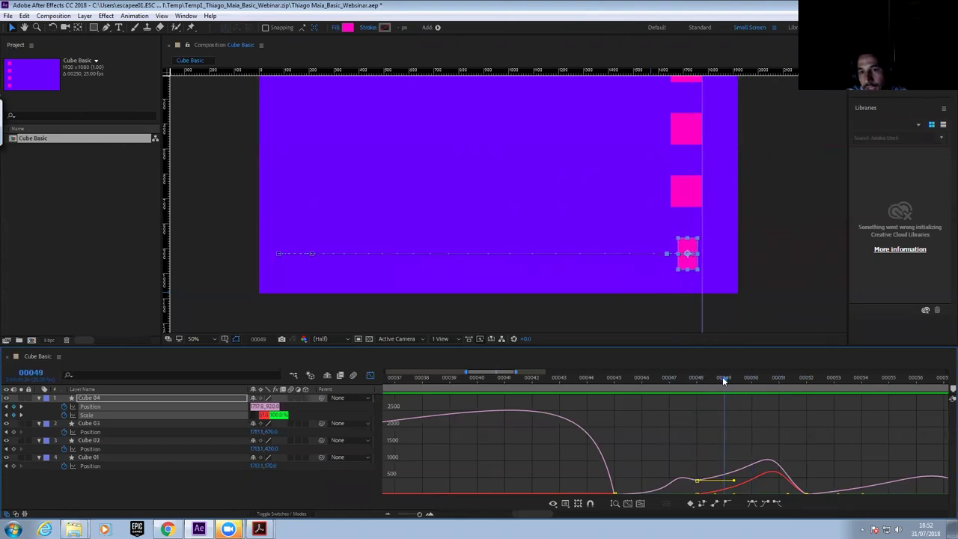
click(746, 390)
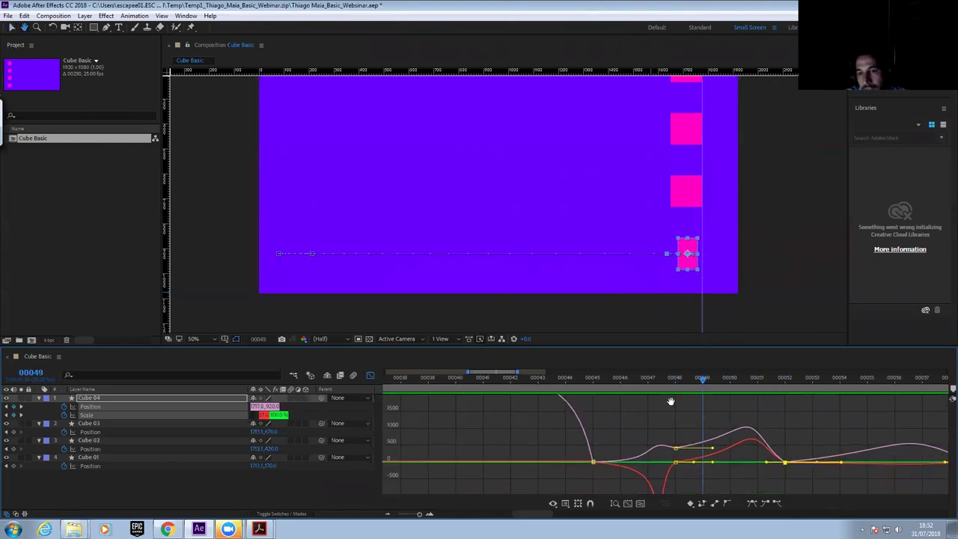
click(676, 465)
mouse_move(687, 464)
mouse_down()
mouse_move(715, 468)
mouse_move(694, 463)
mouse_up()
drag(703, 378, 707, 410)
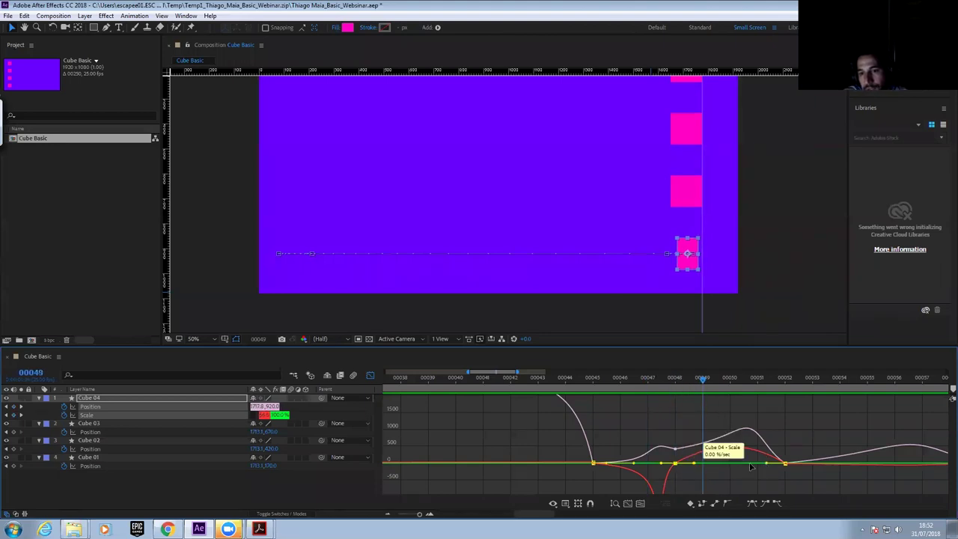
Reshape the red Scale curve's ease after the keyframe and review frames 48–51
drag(766, 465, 780, 457)
click(675, 380)
drag(721, 389, 745, 391)
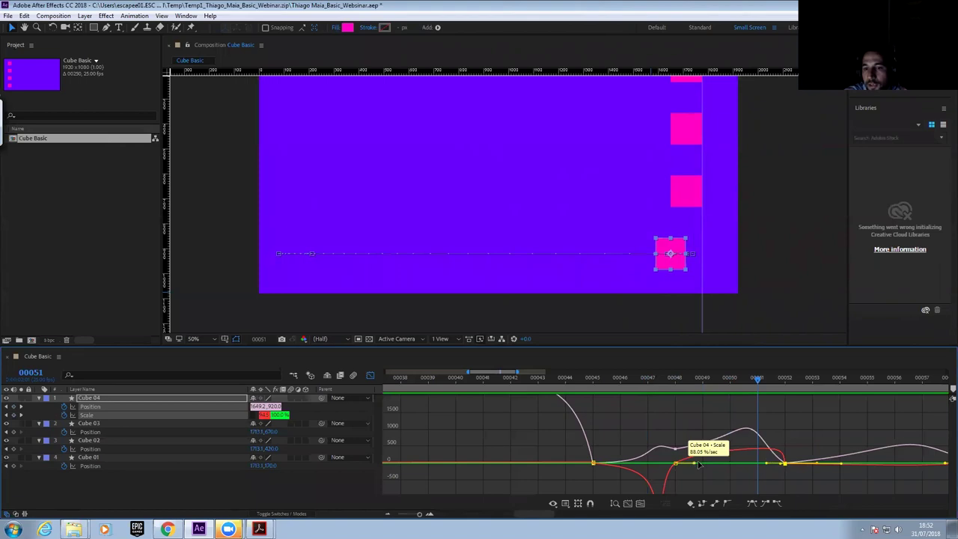
click(652, 307)
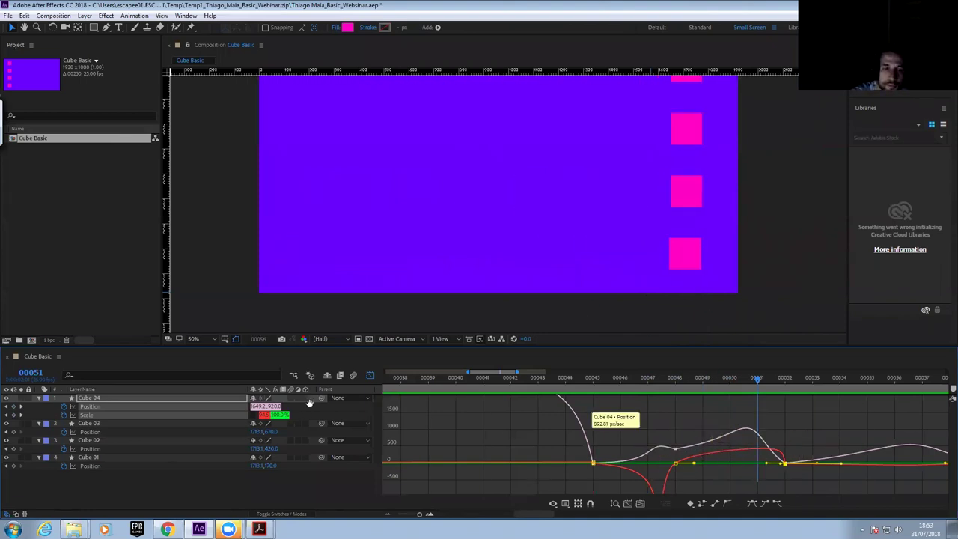
Return to layer bars, zoom the timeline to frames 0–80, and play the preview
key(space)
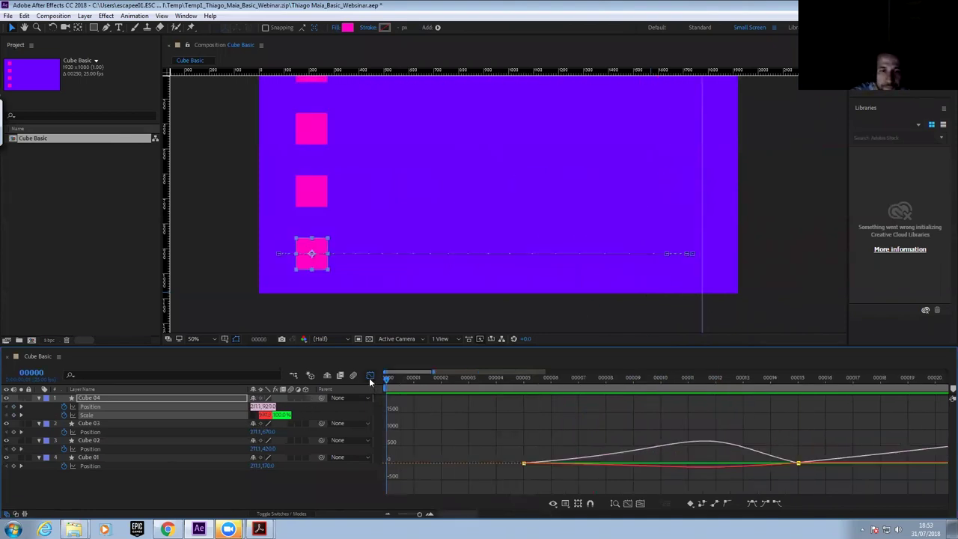
click(369, 375)
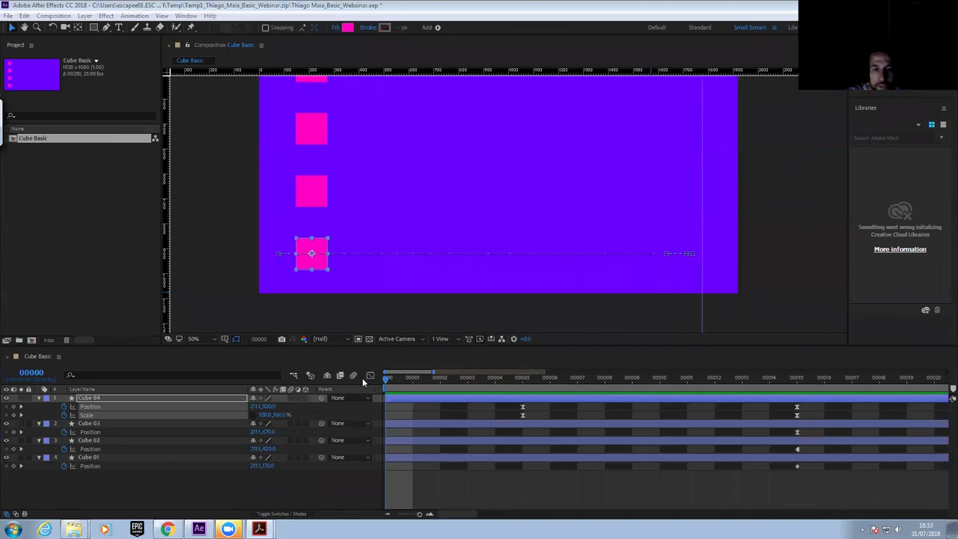
key(minus)
drag(414, 376, 805, 442)
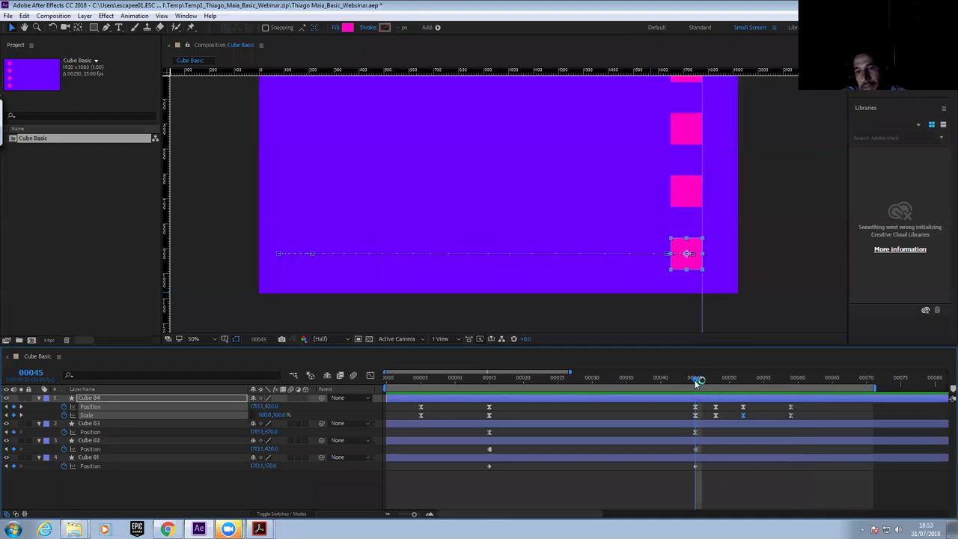
key(space)
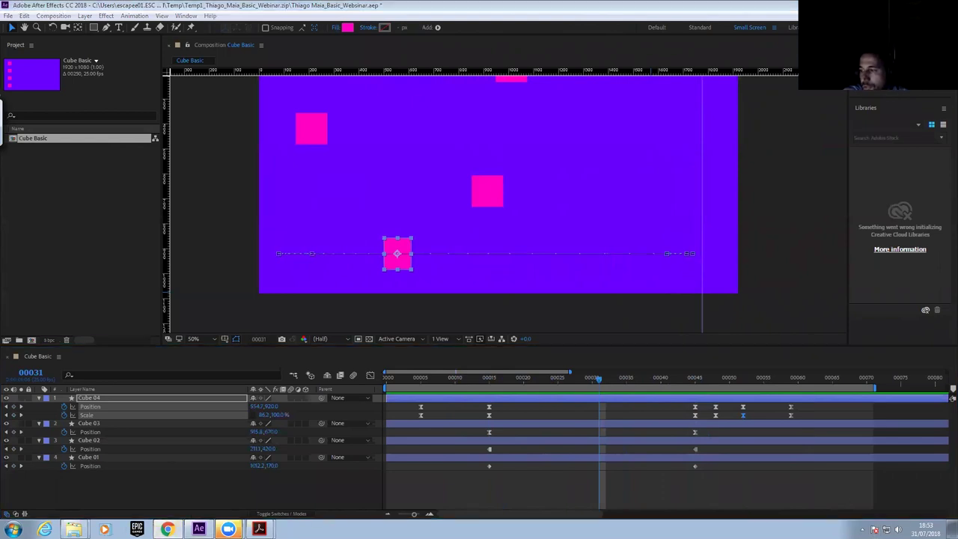
key(alt+Tab)
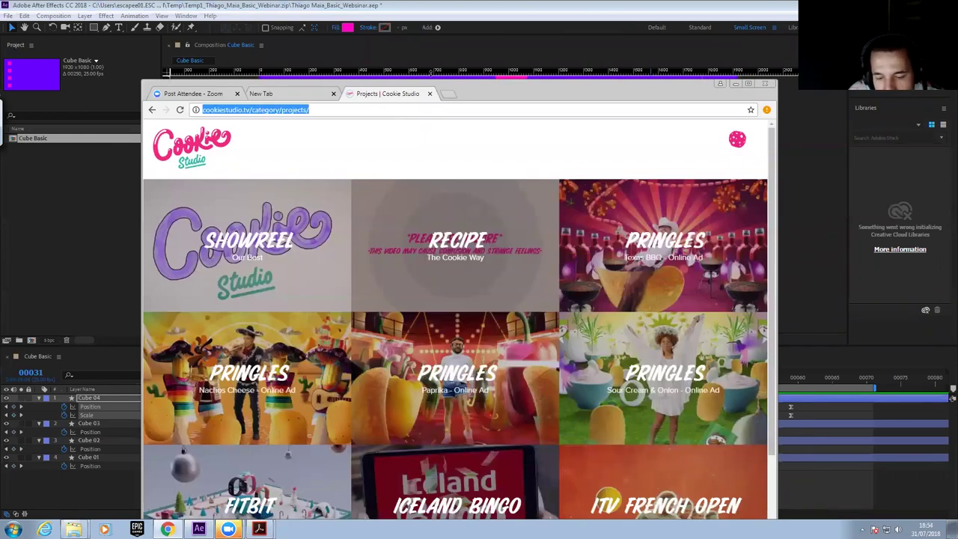
Search Google for 'smear animation' from Chrome's address bar and reposition the window
text(smear)
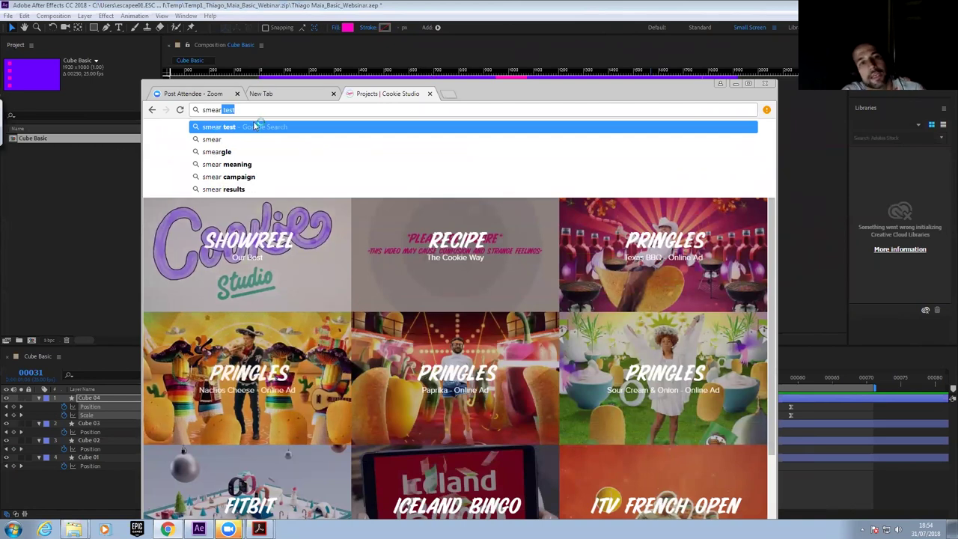
text( ani)
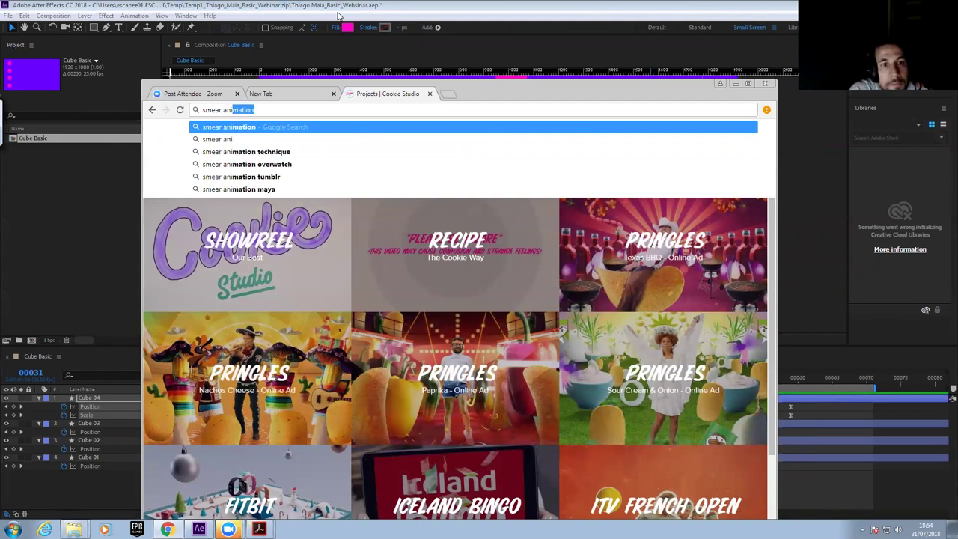
key(Return)
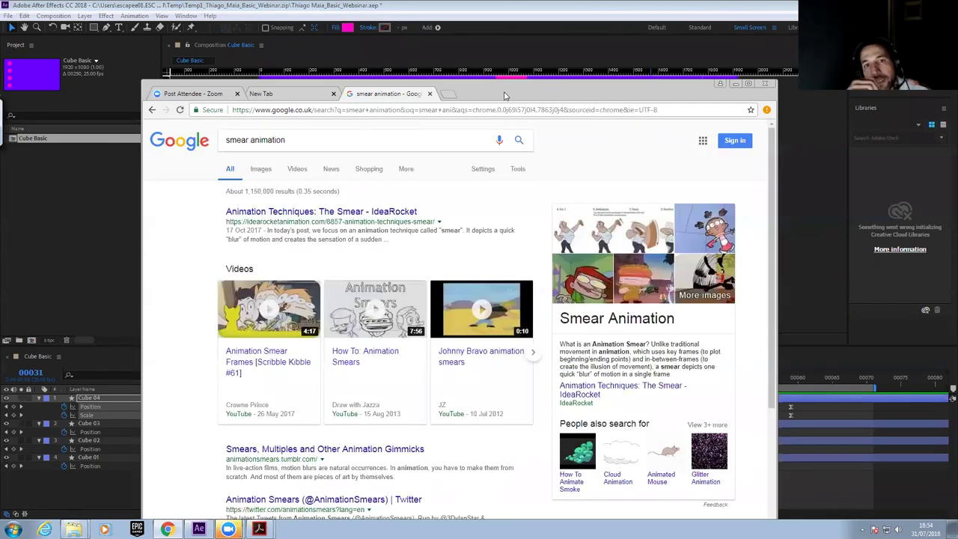
drag(504, 96, 471, 41)
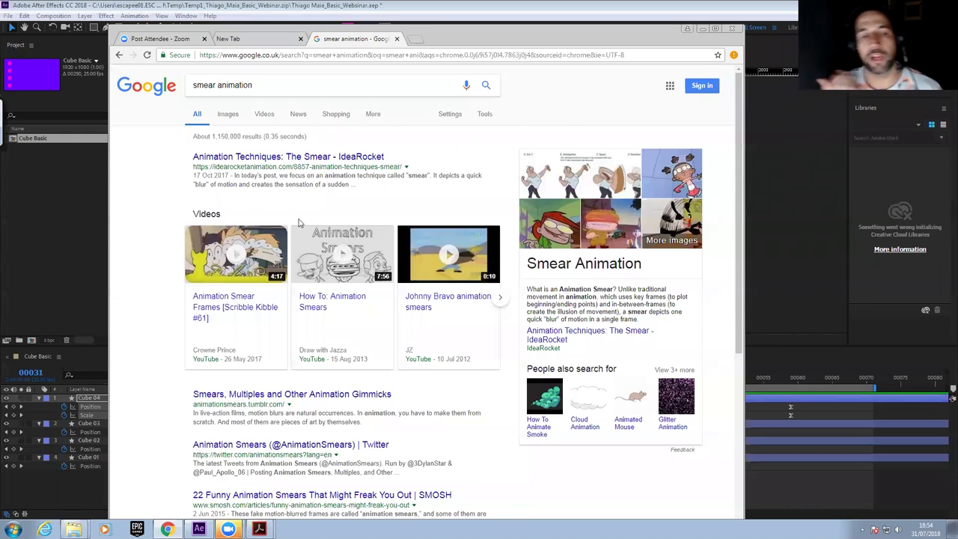
Enlarge the smear-steps illustration (Key 1, Anticipation, Smear, Overshoot, Key 2: settle) in the image viewer
click(606, 185)
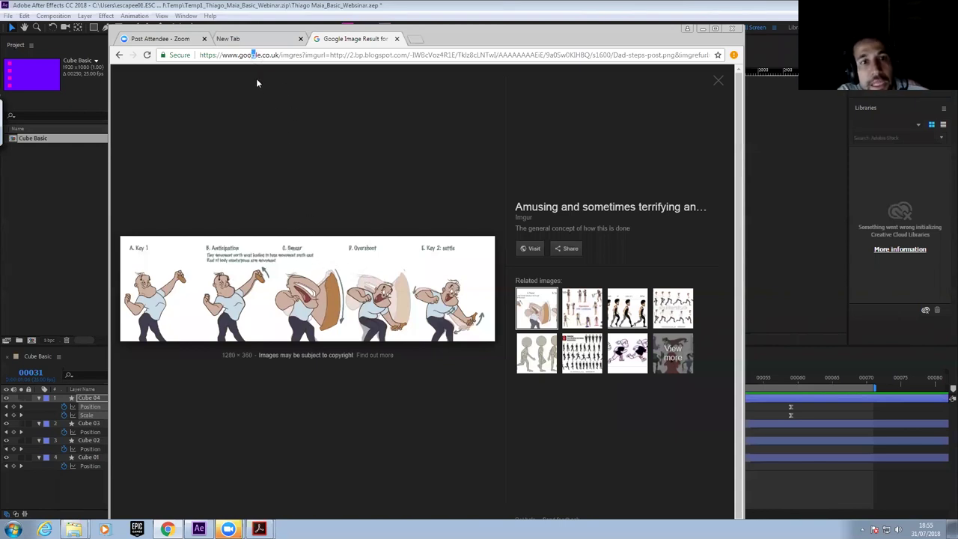
Go back to the smear animation results and play the 'Johnny Bravo animation smears' video
click(119, 55)
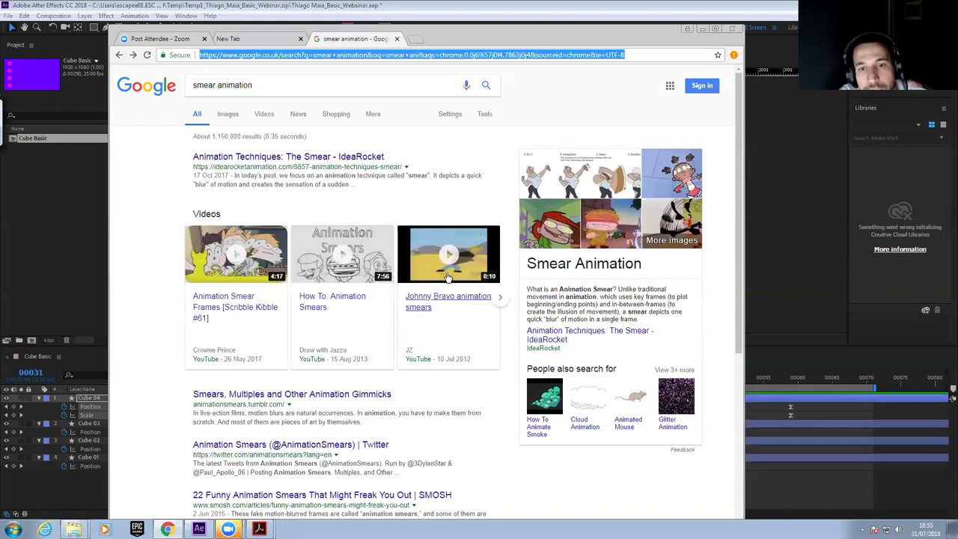
click(458, 267)
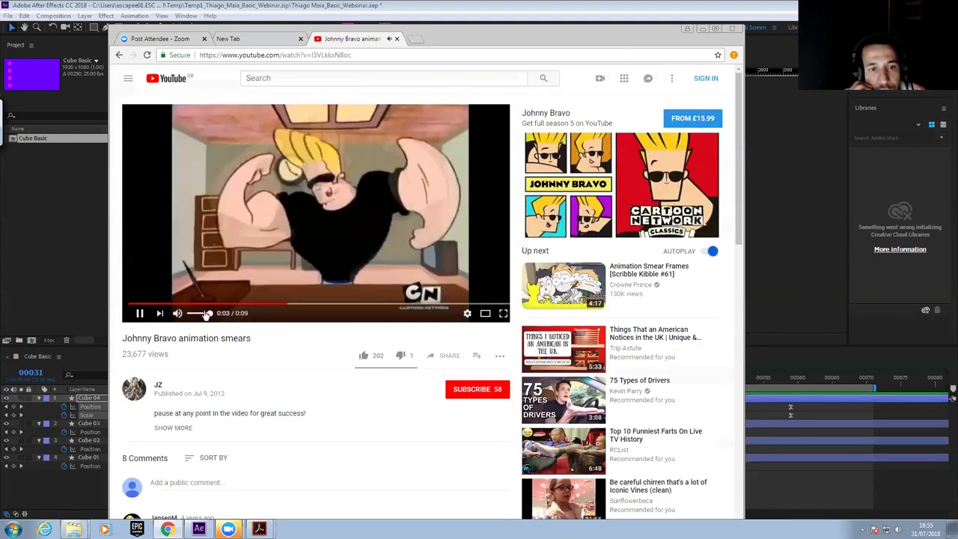
Watch the Johnny Bravo clip muted, stepping through smear frames 0:02–0:06, then close it
click(177, 313)
click(139, 313)
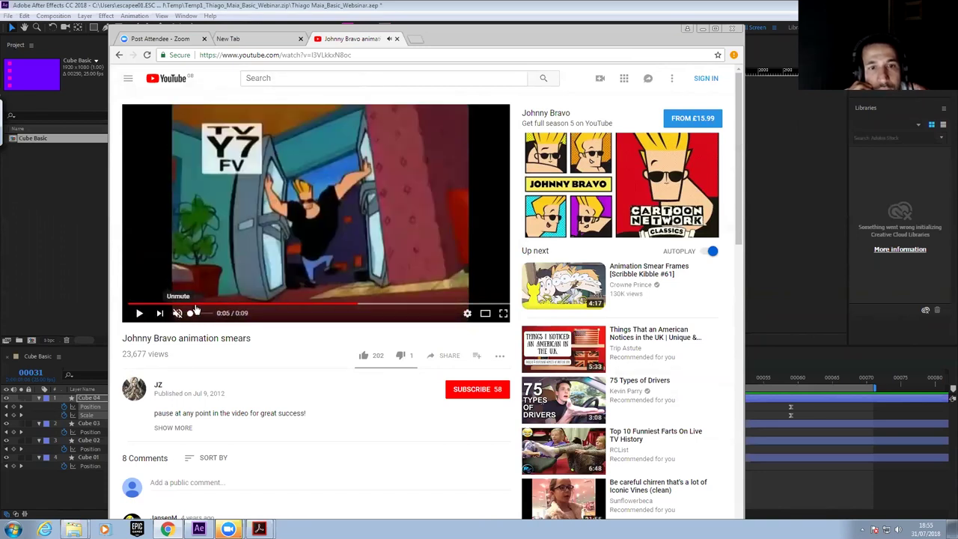
click(295, 305)
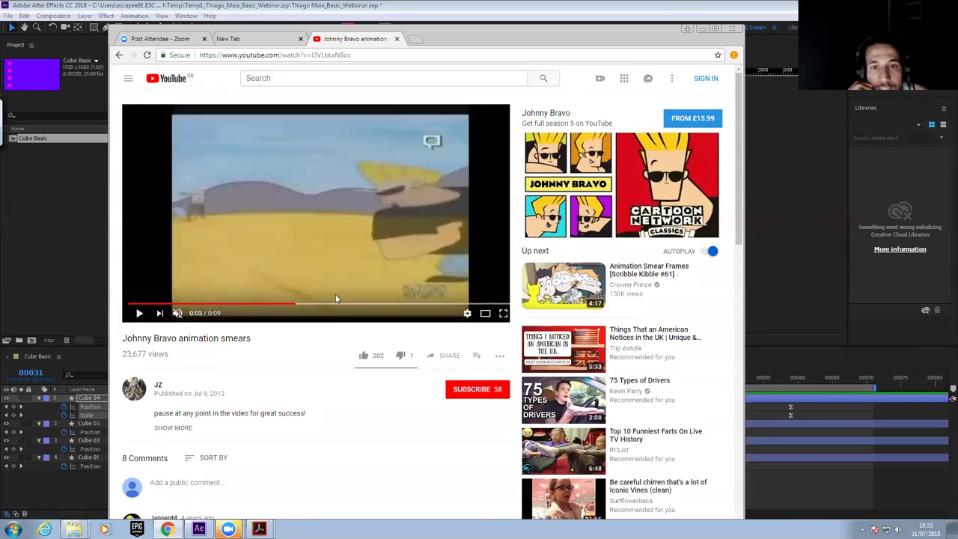
click(244, 304)
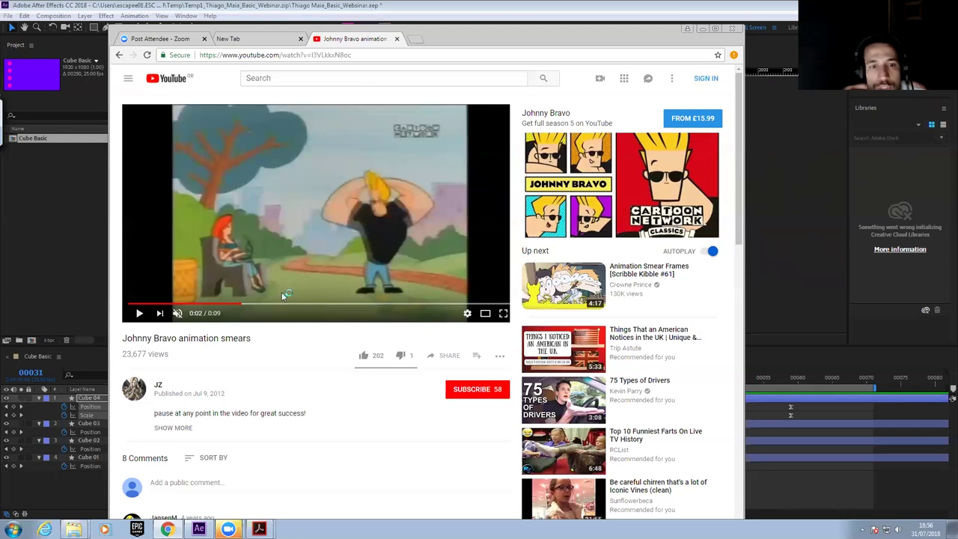
drag(305, 304, 344, 304)
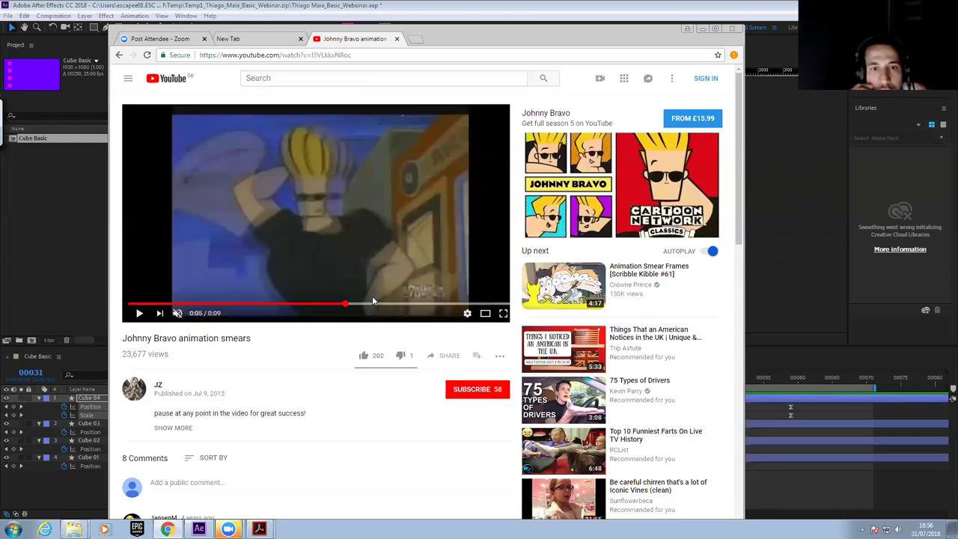
click(388, 303)
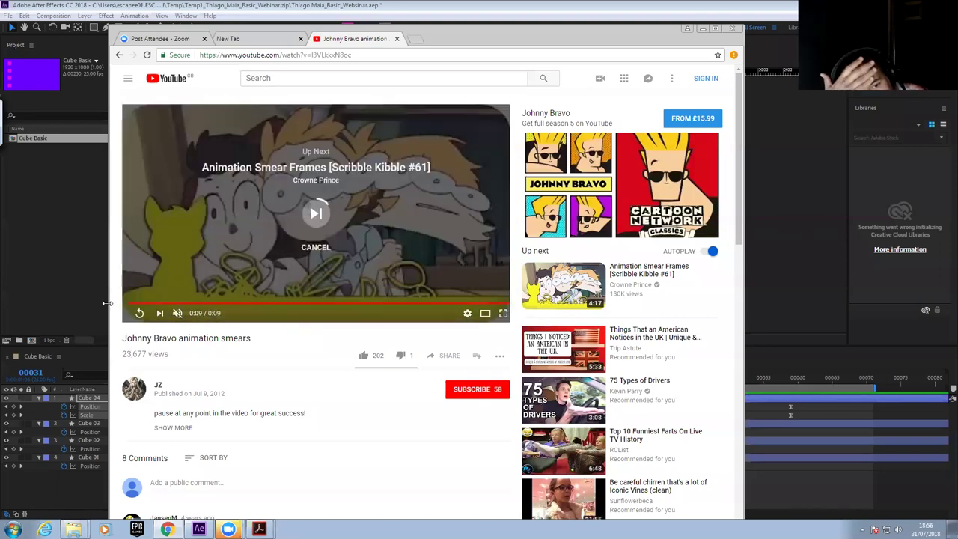
click(396, 38)
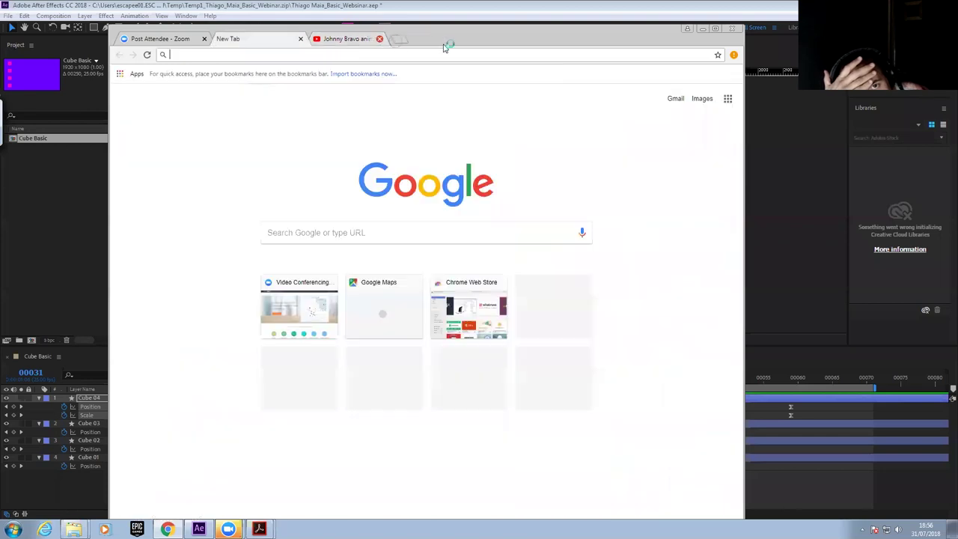
drag(443, 46, 544, 164)
Back in After Effects, enable motion blur on Cube 04 and for the whole composition
click(401, 156)
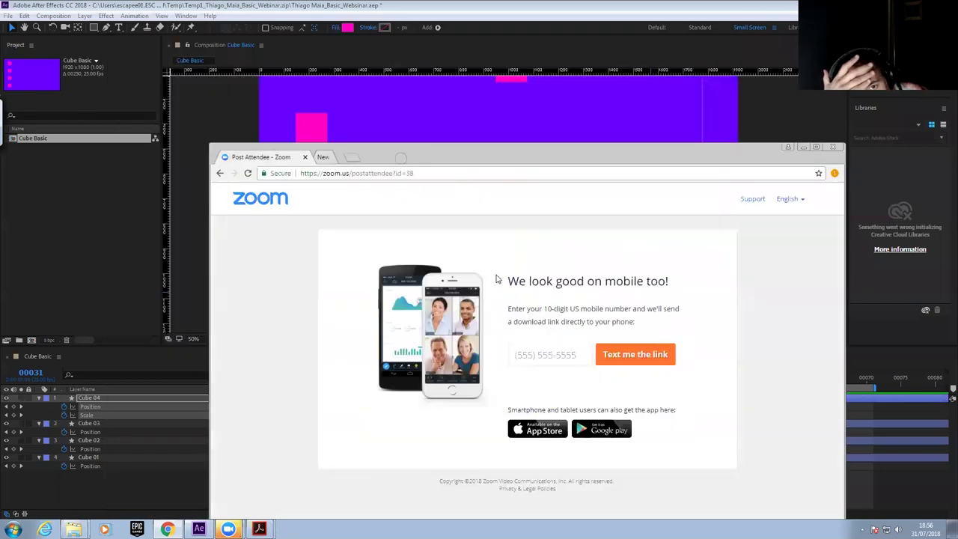
key(alt+Tab)
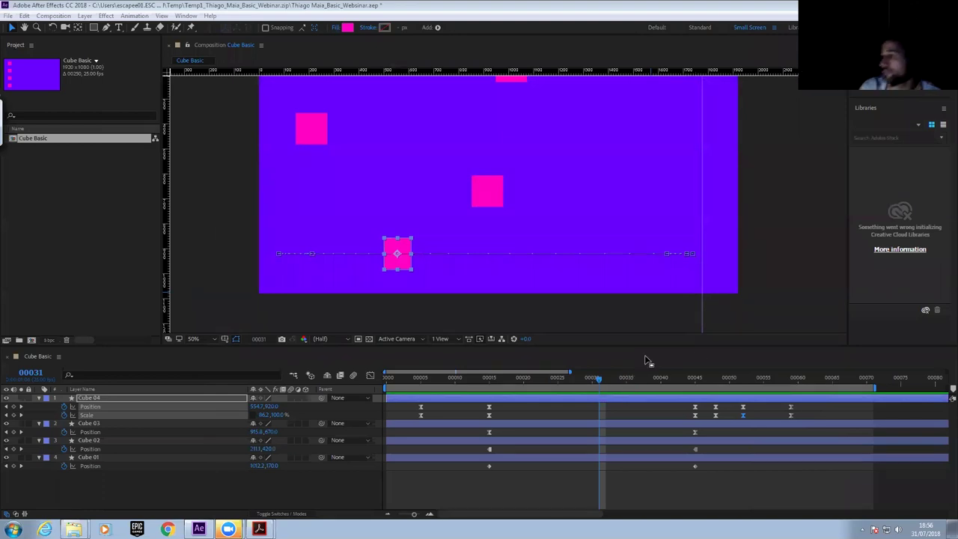
mouse_move(595, 382)
mouse_down()
mouse_move(442, 382)
mouse_move(586, 382)
mouse_up()
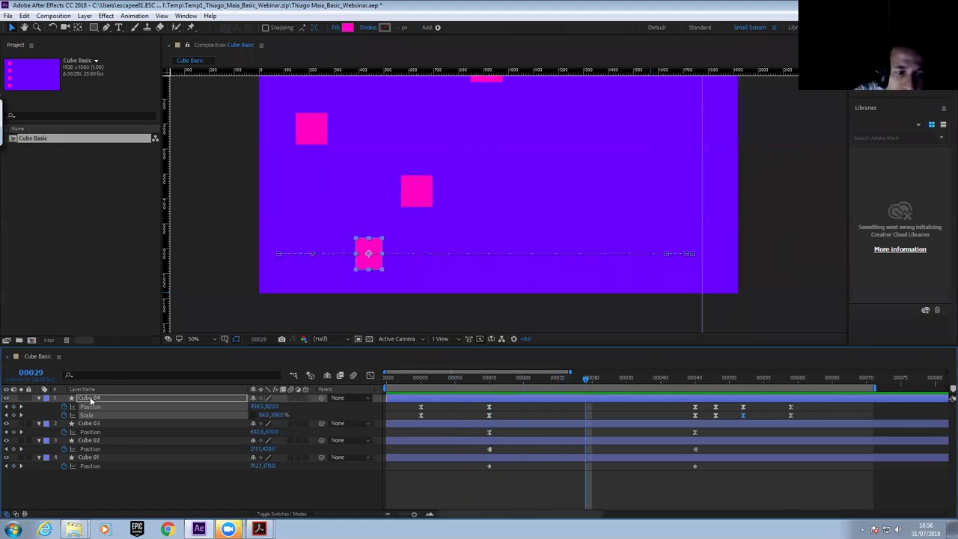
click(91, 401)
click(290, 397)
click(353, 375)
Preview the slide and add a Scale keyframe to Cube 04 at frame 29
key(space)
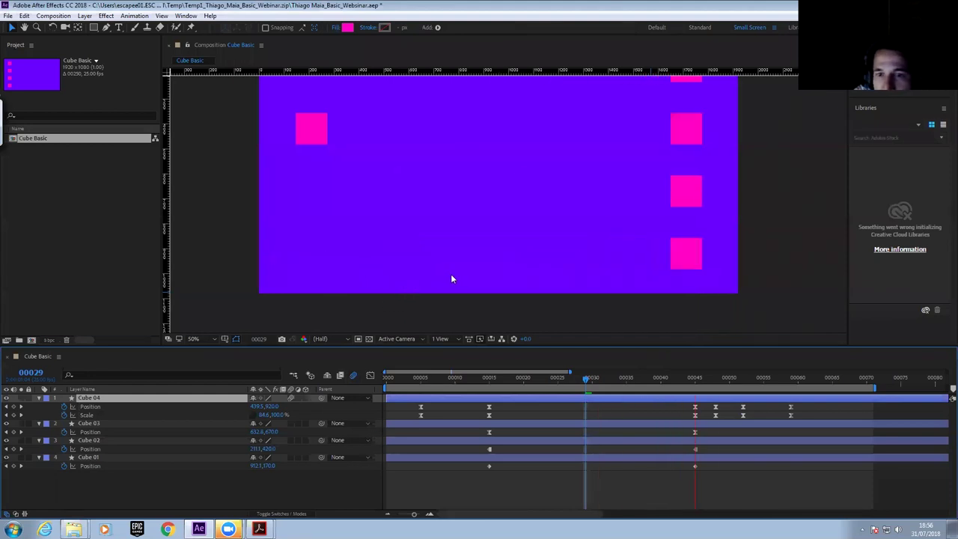
click(502, 378)
drag(547, 382, 606, 381)
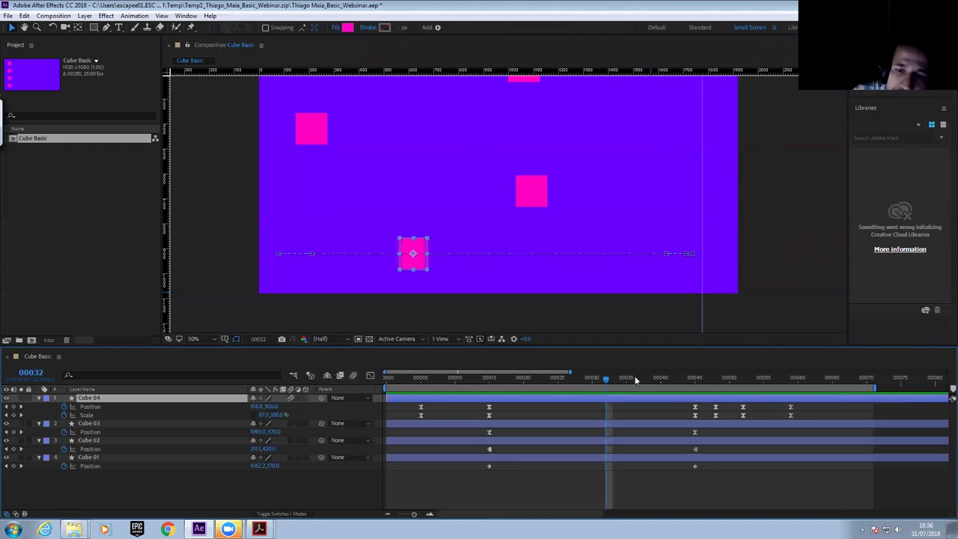
drag(606, 381, 591, 406)
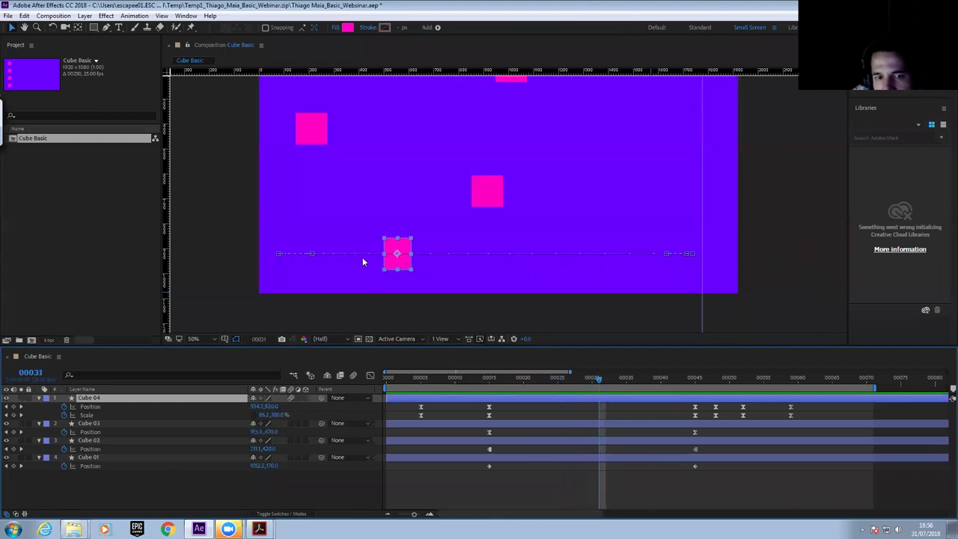
drag(598, 380, 495, 380)
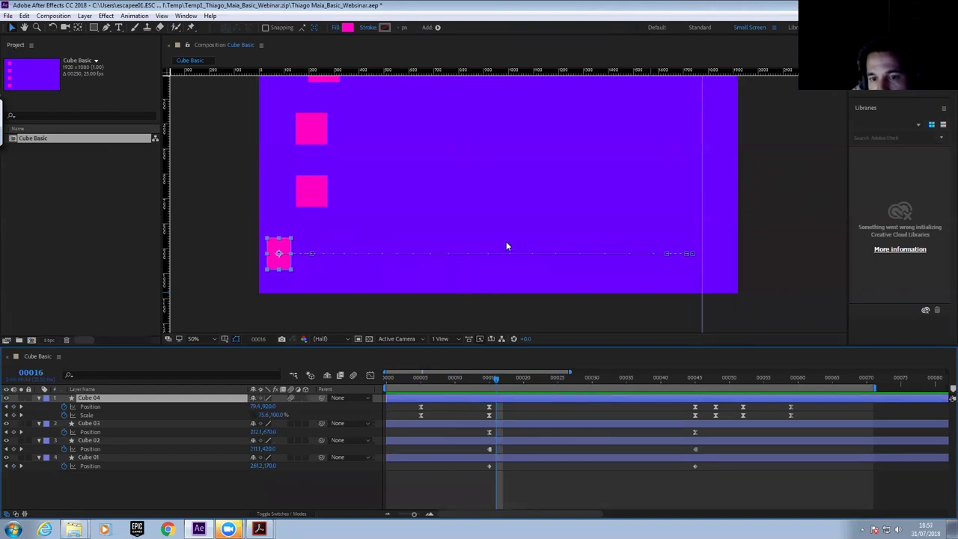
drag(494, 379, 585, 383)
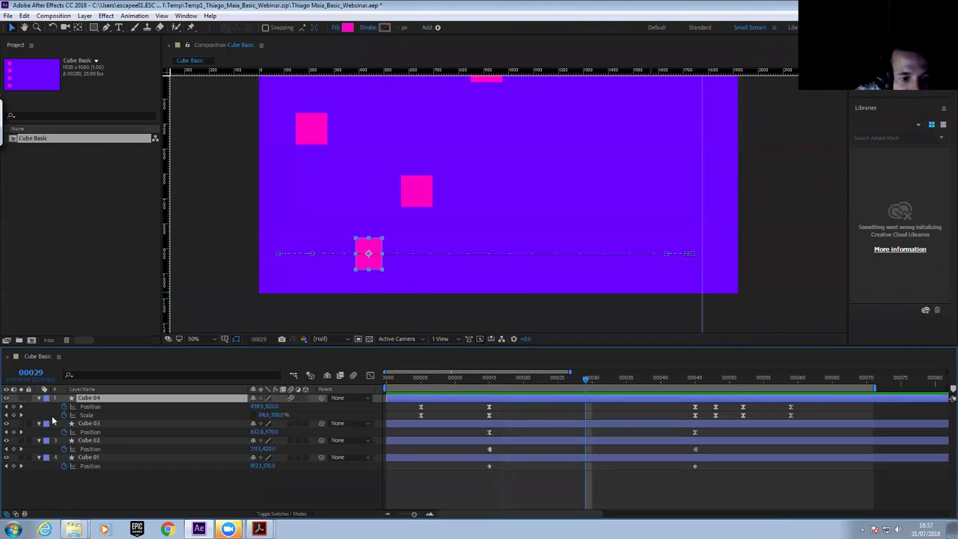
click(13, 415)
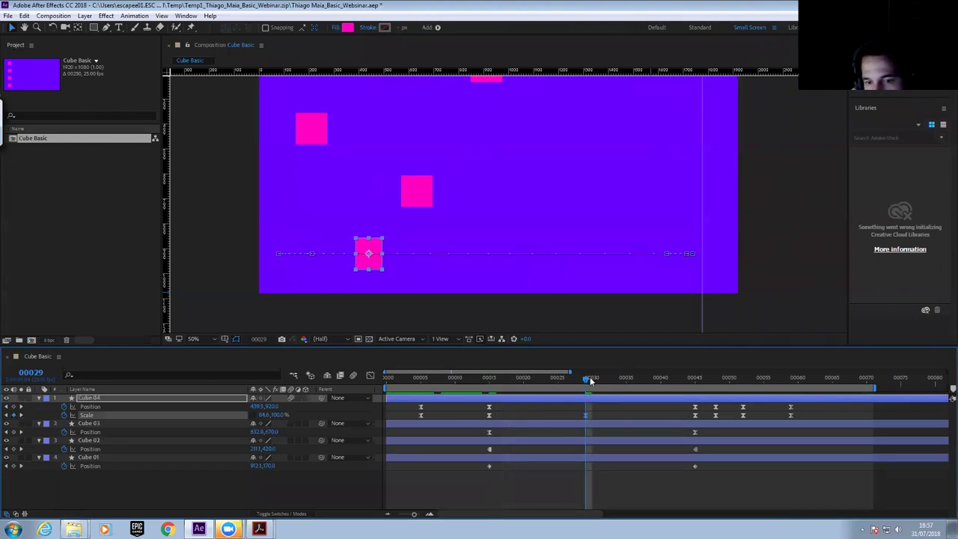
click(597, 378)
Stretch Cube 04's Scale X wider at frame 37 and reposition its final keyframes
drag(598, 376, 625, 379)
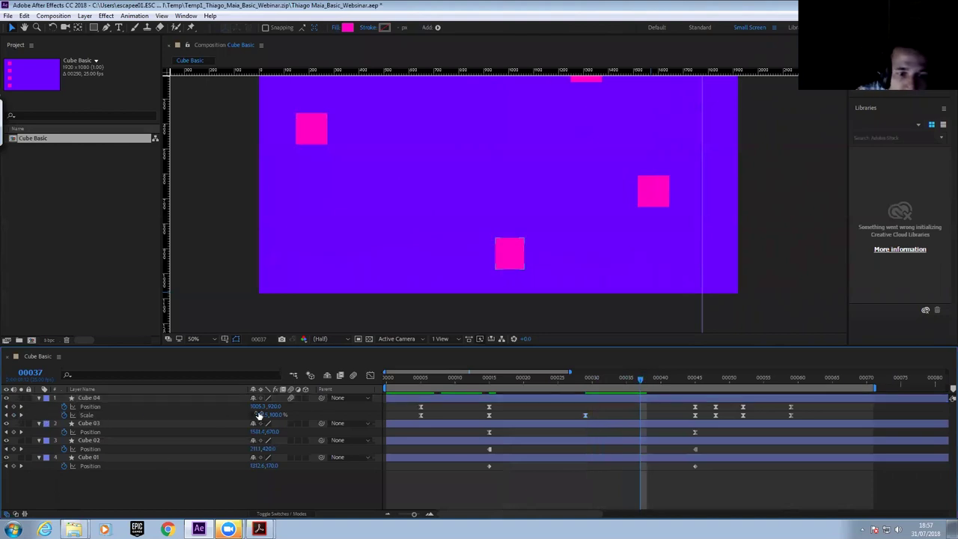
drag(261, 415, 317, 411)
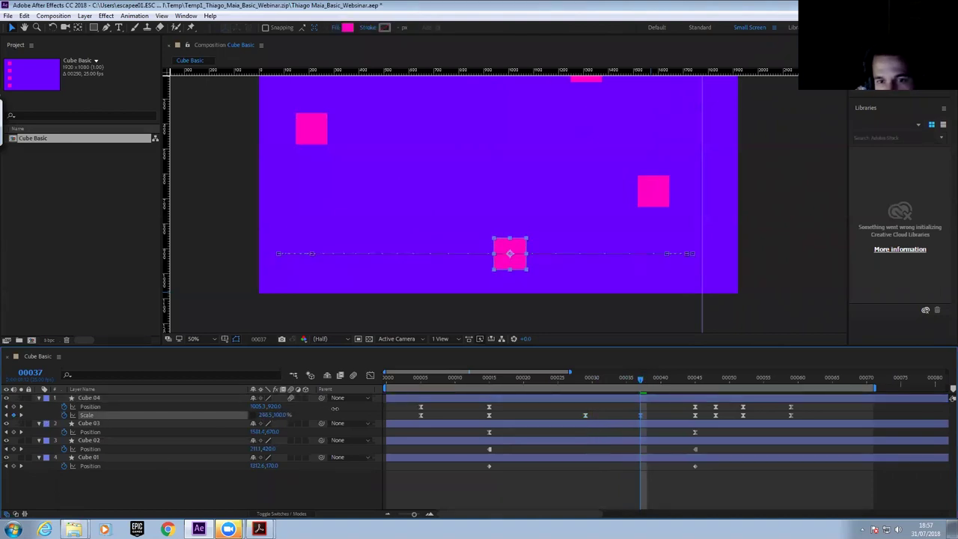
drag(648, 382, 695, 381)
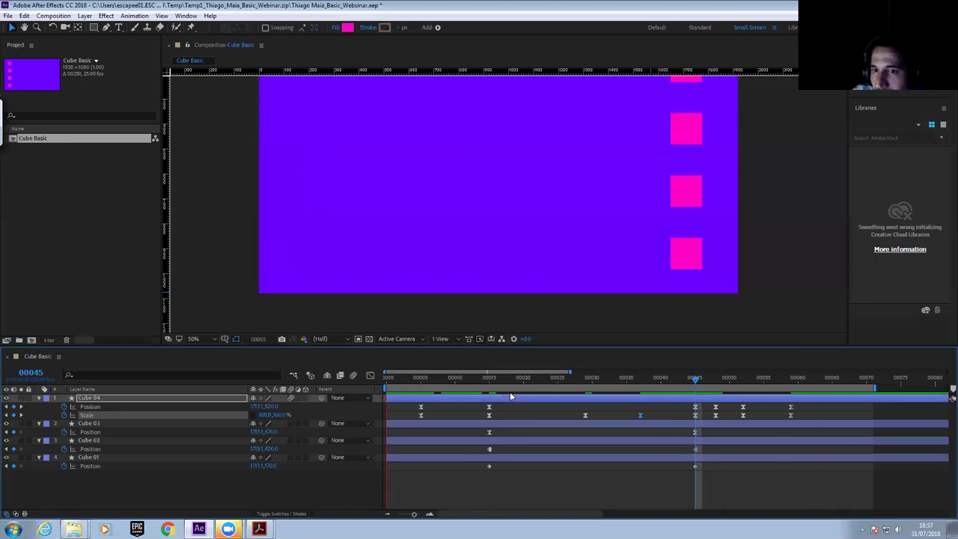
key(space)
drag(804, 408, 394, 425)
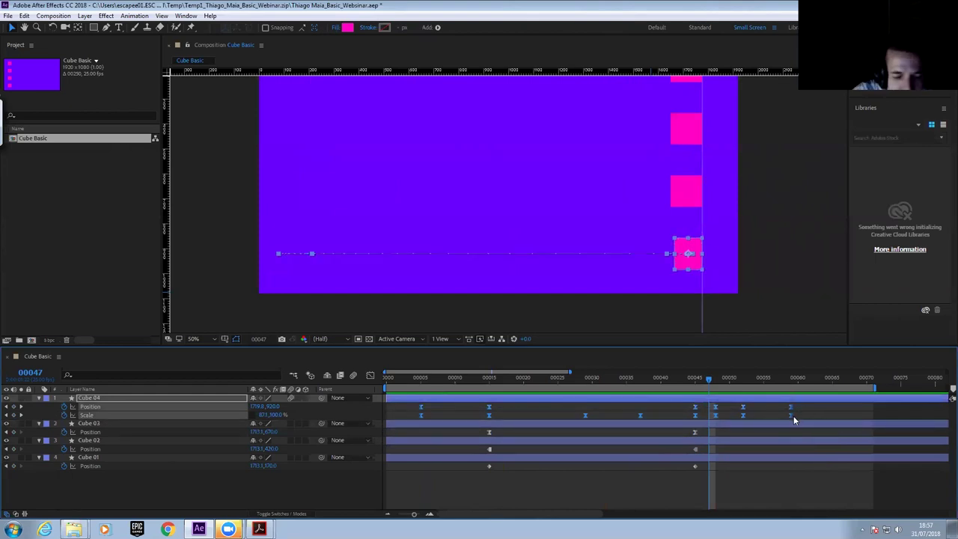
drag(781, 414, 790, 412)
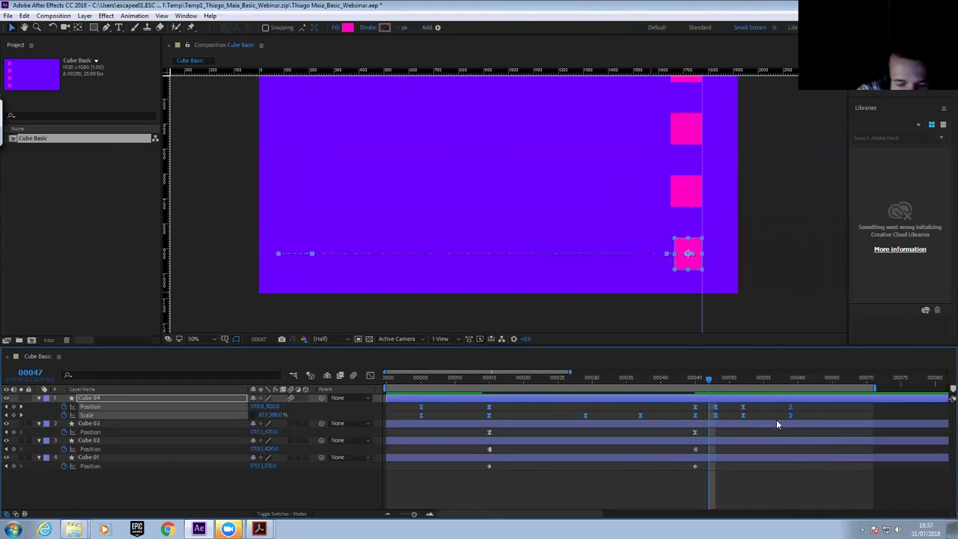
Move Cube 04's first Scale keyframe earlier, from frame 29 to frame 25
drag(638, 376, 536, 380)
key(space)
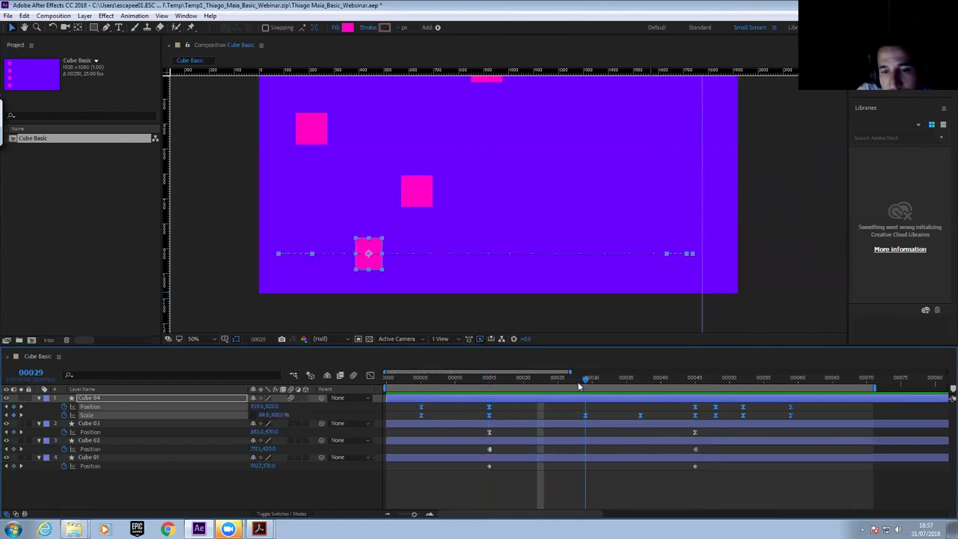
drag(588, 380, 558, 385)
drag(584, 414, 557, 415)
drag(557, 380, 577, 380)
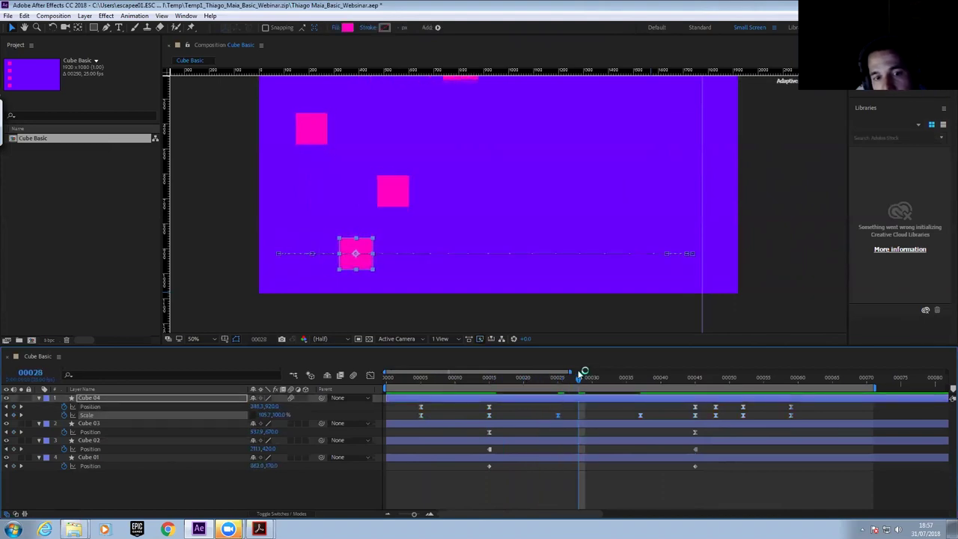
Set Fast Previews to Off (Final Quality) and scrub to the peak stretch at frame 38
click(481, 339)
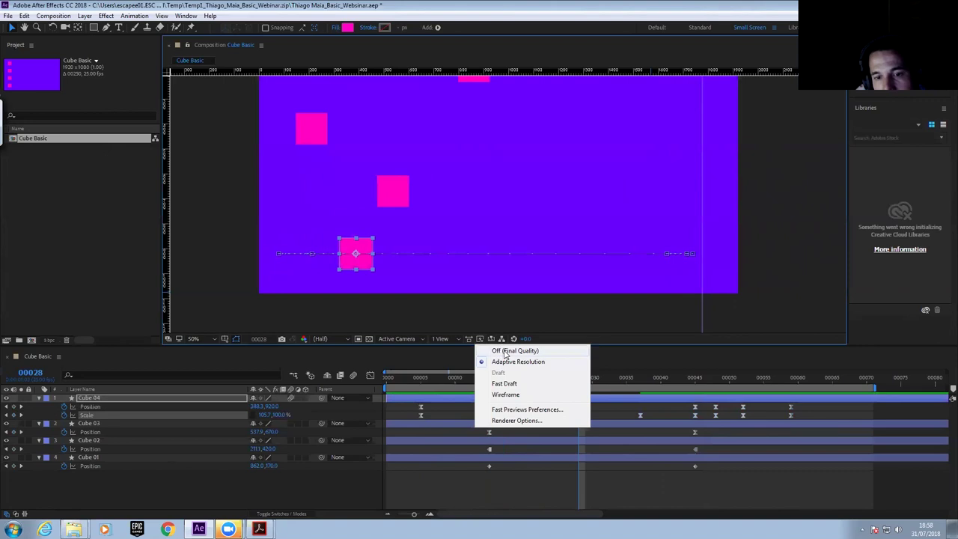
click(505, 351)
mouse_move(578, 381)
mouse_down()
mouse_move(563, 380)
mouse_move(641, 383)
mouse_move(586, 382)
mouse_up()
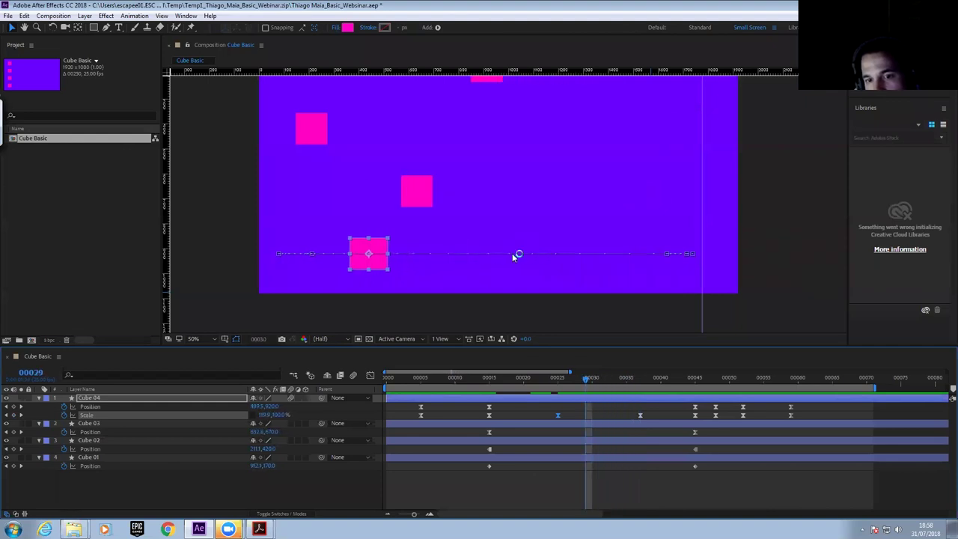
drag(583, 378, 645, 399)
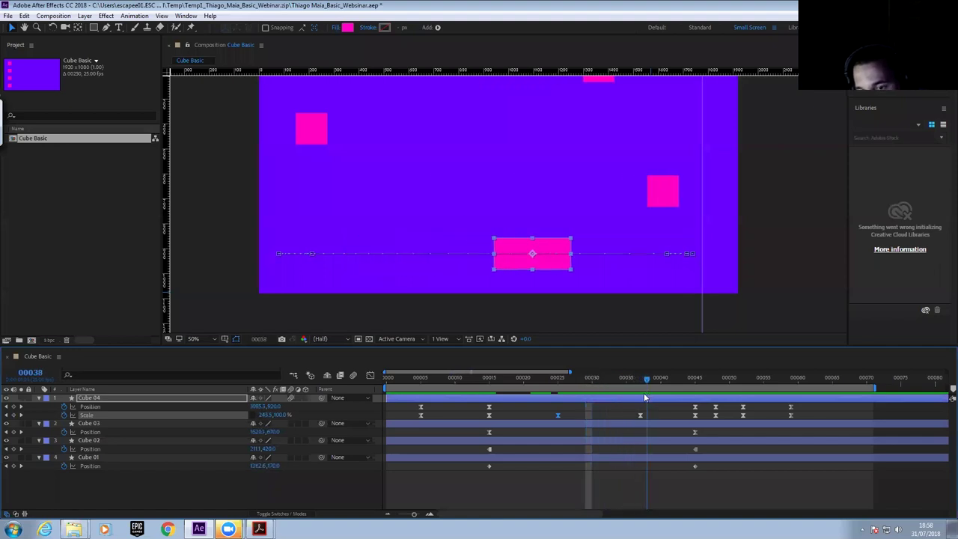
Move Cube 04's stretch keyframe from frame 38 to about frame 41 and replay it
key(space)
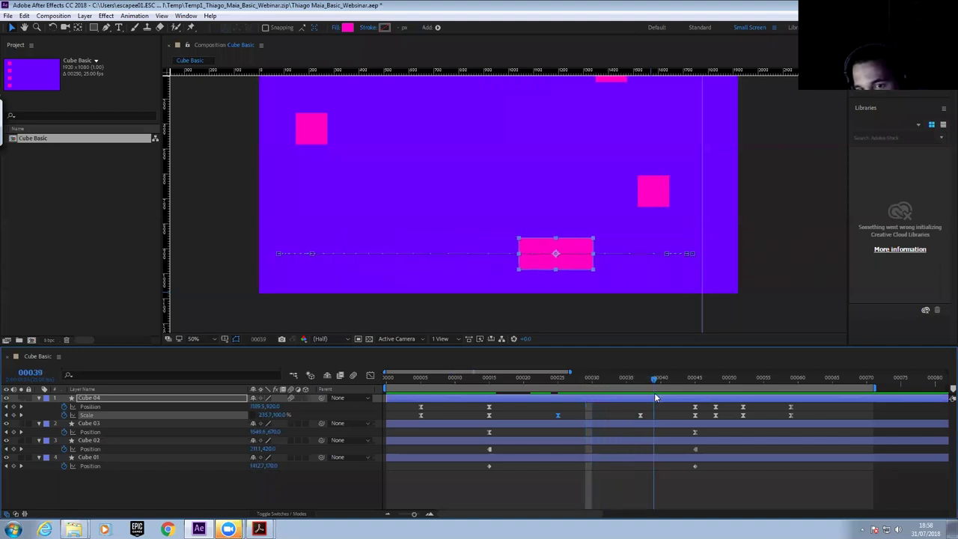
drag(638, 415, 657, 416)
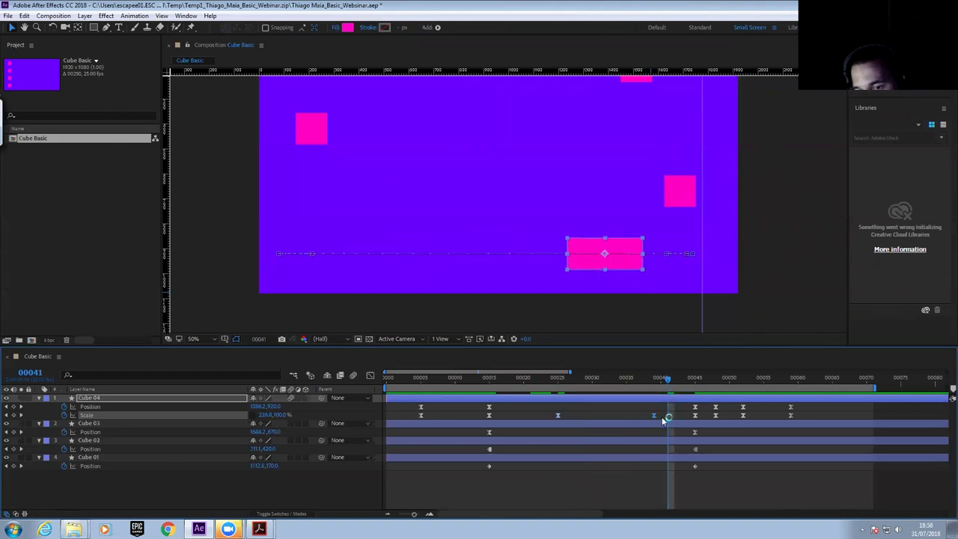
key(space)
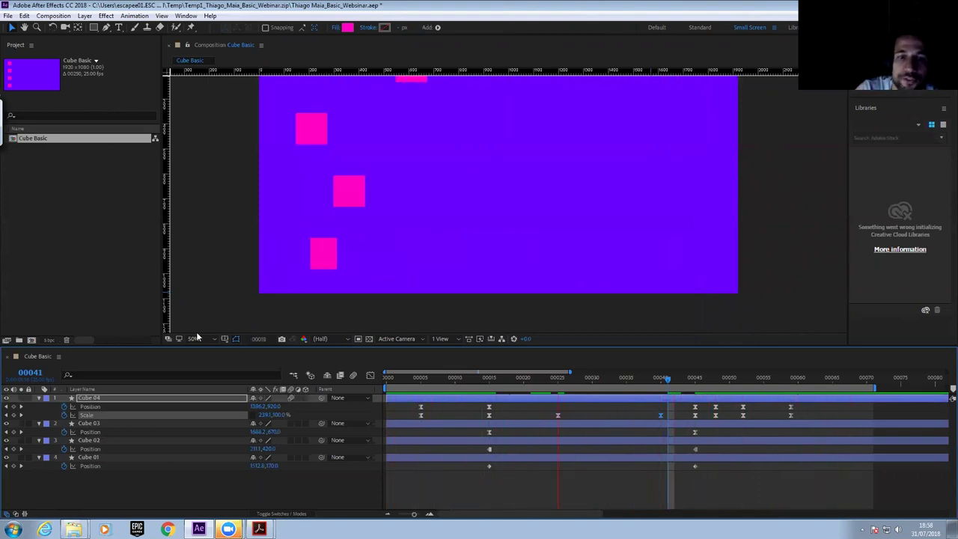
key(space)
Enlarge the Composition panel, recentre the view and deselect Cube 04
drag(363, 253, 354, 288)
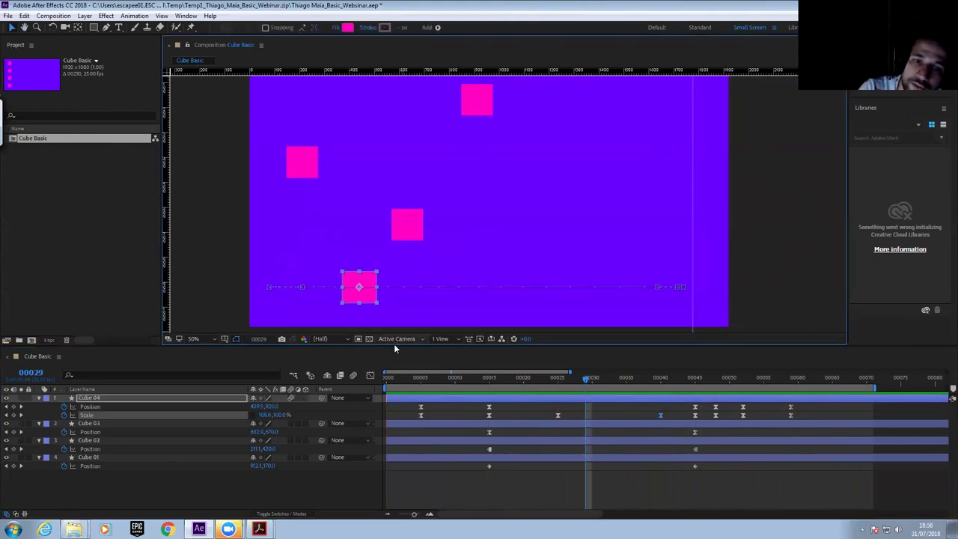
drag(394, 345, 394, 404)
drag(421, 282, 459, 295)
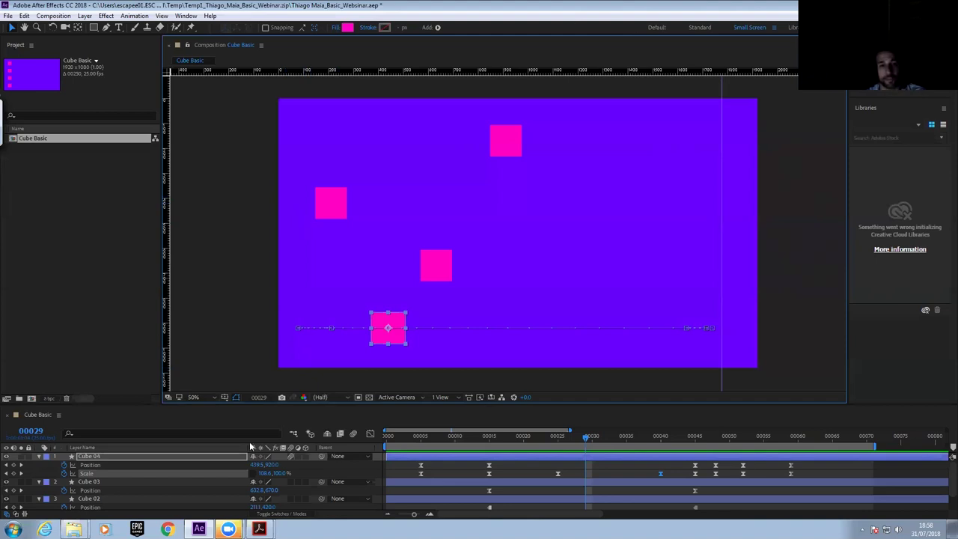
click(427, 467)
Adjust the work area and play the four-cube slide from the start
key(space)
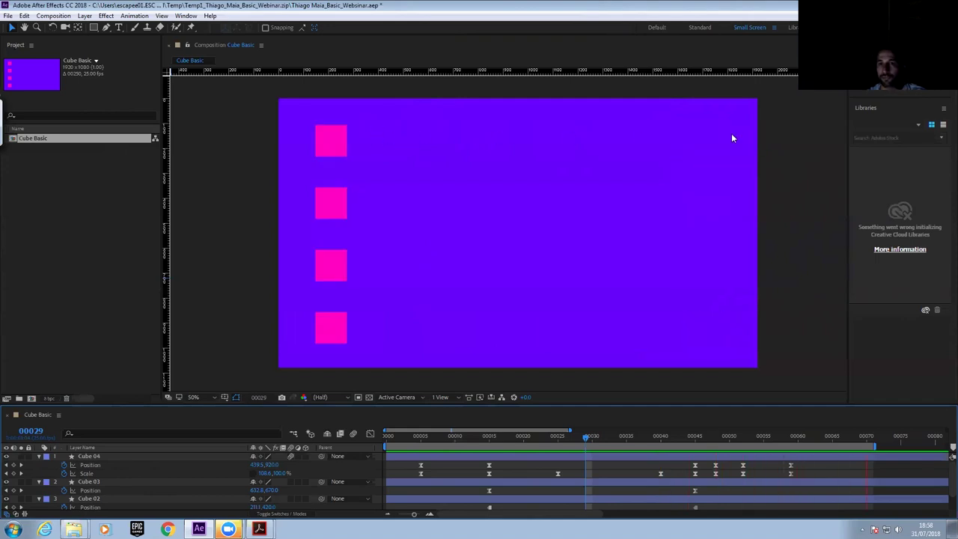
drag(425, 449, 446, 447)
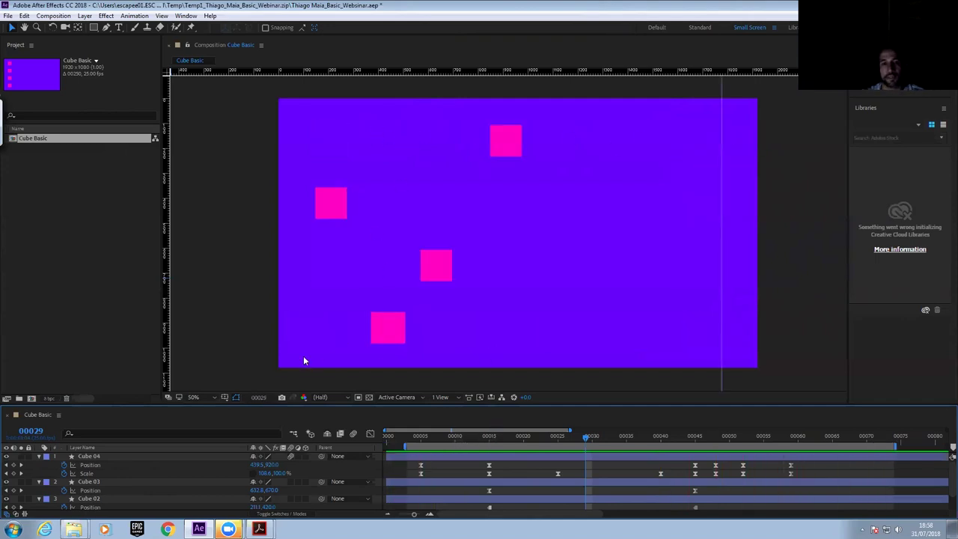
drag(402, 446, 385, 446)
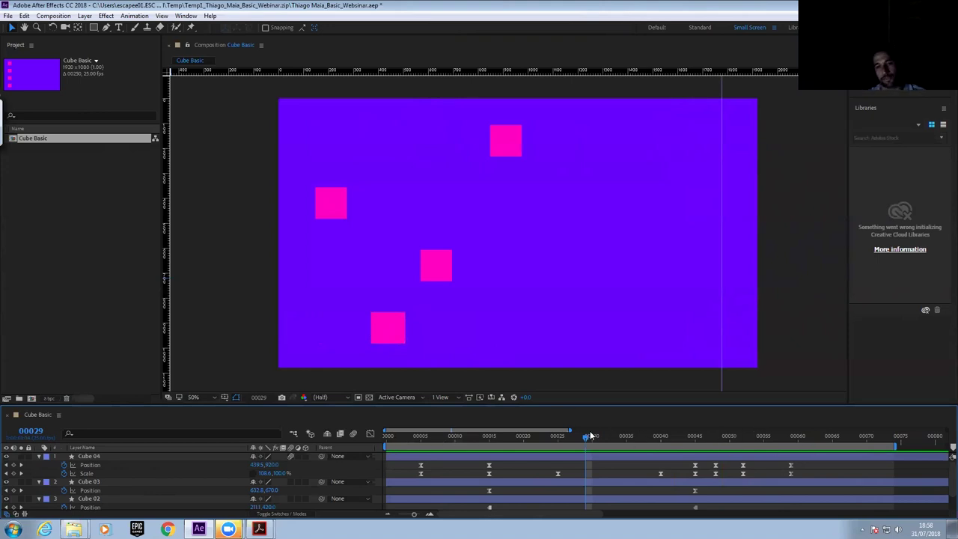
drag(576, 438, 441, 454)
key(space)
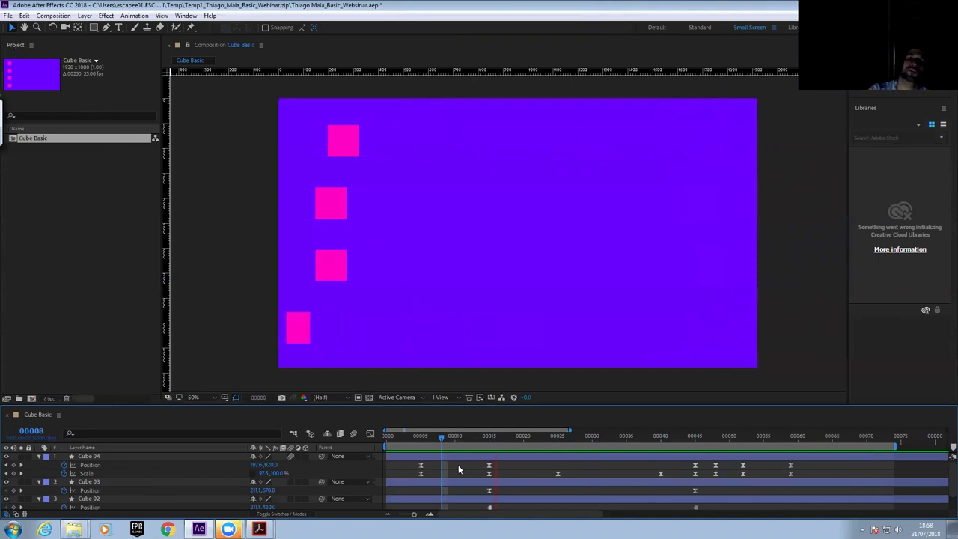